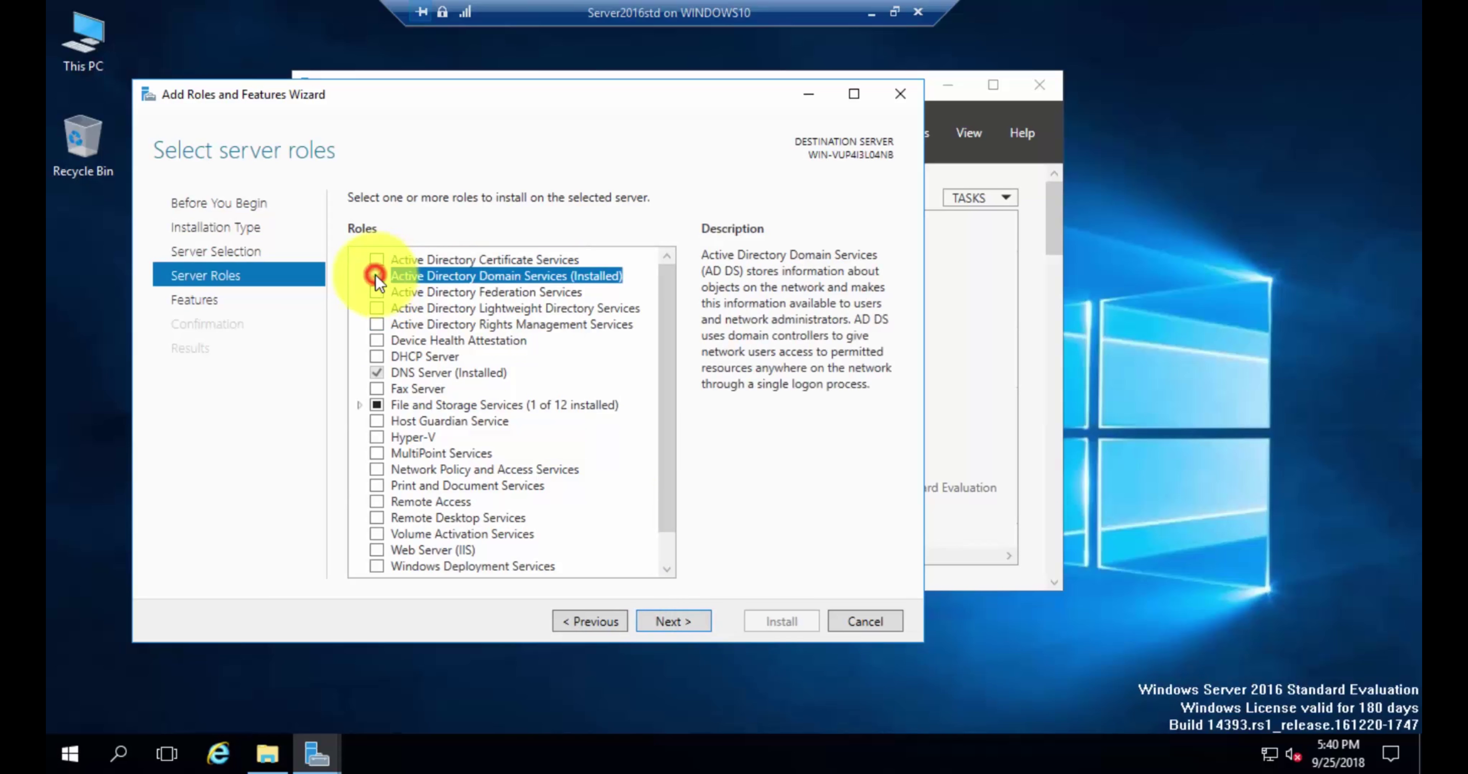
Confirm AD DS and DNS Server are already installed, then close the Add Roles and Features wizard.
{"action": "left_click", "coordinate": [373, 375]}
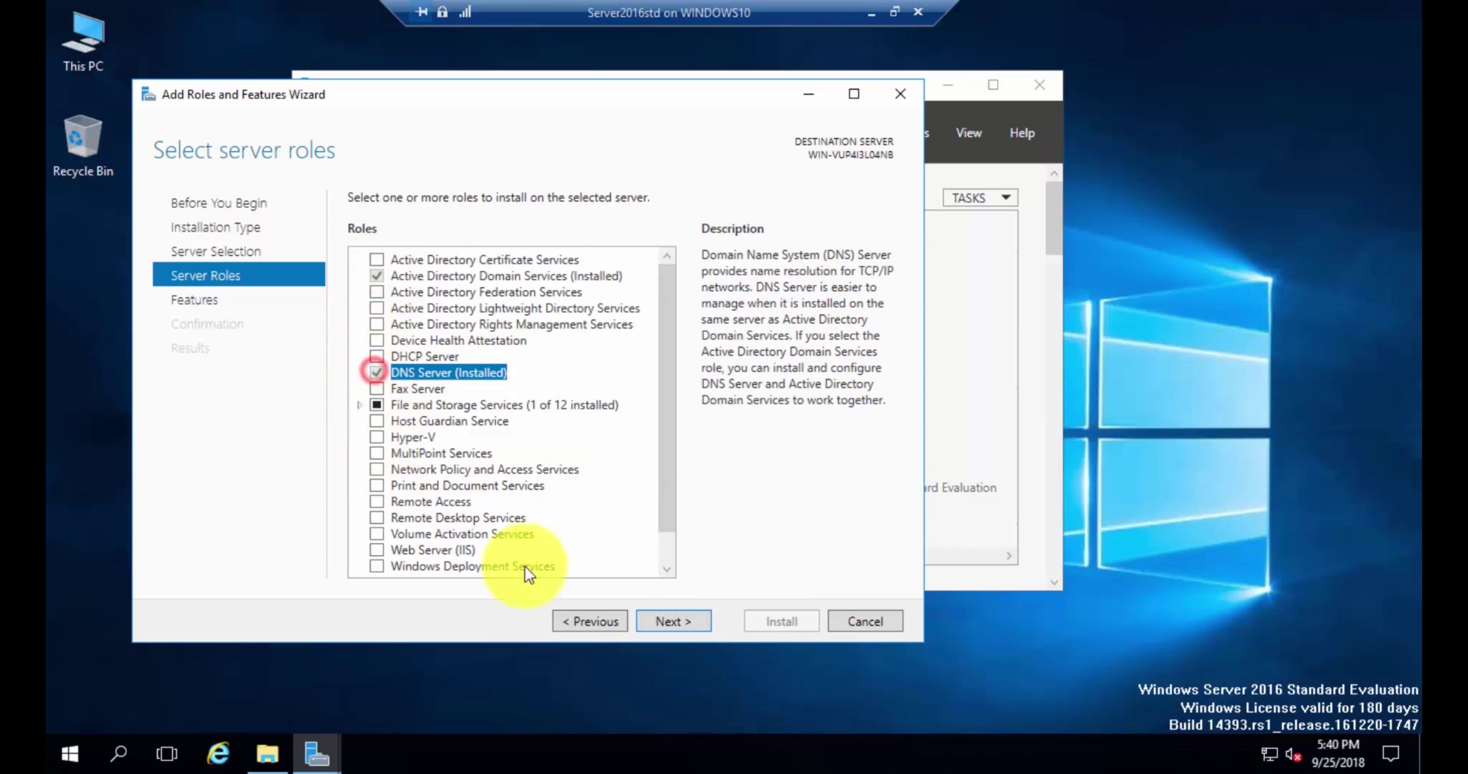
{"action": "left_click", "coordinate": [663, 623]}
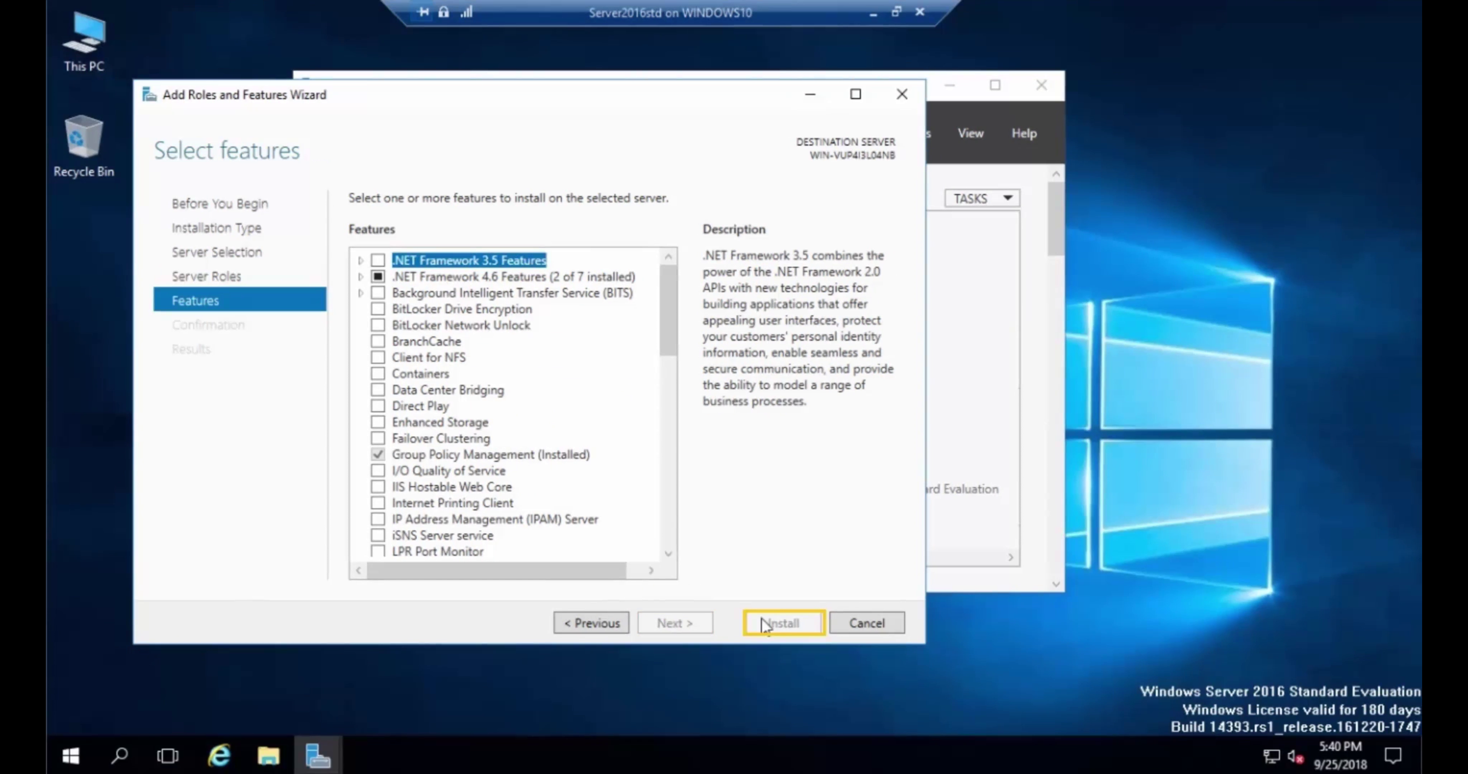
{"action": "left_click", "coordinate": [833, 619]}
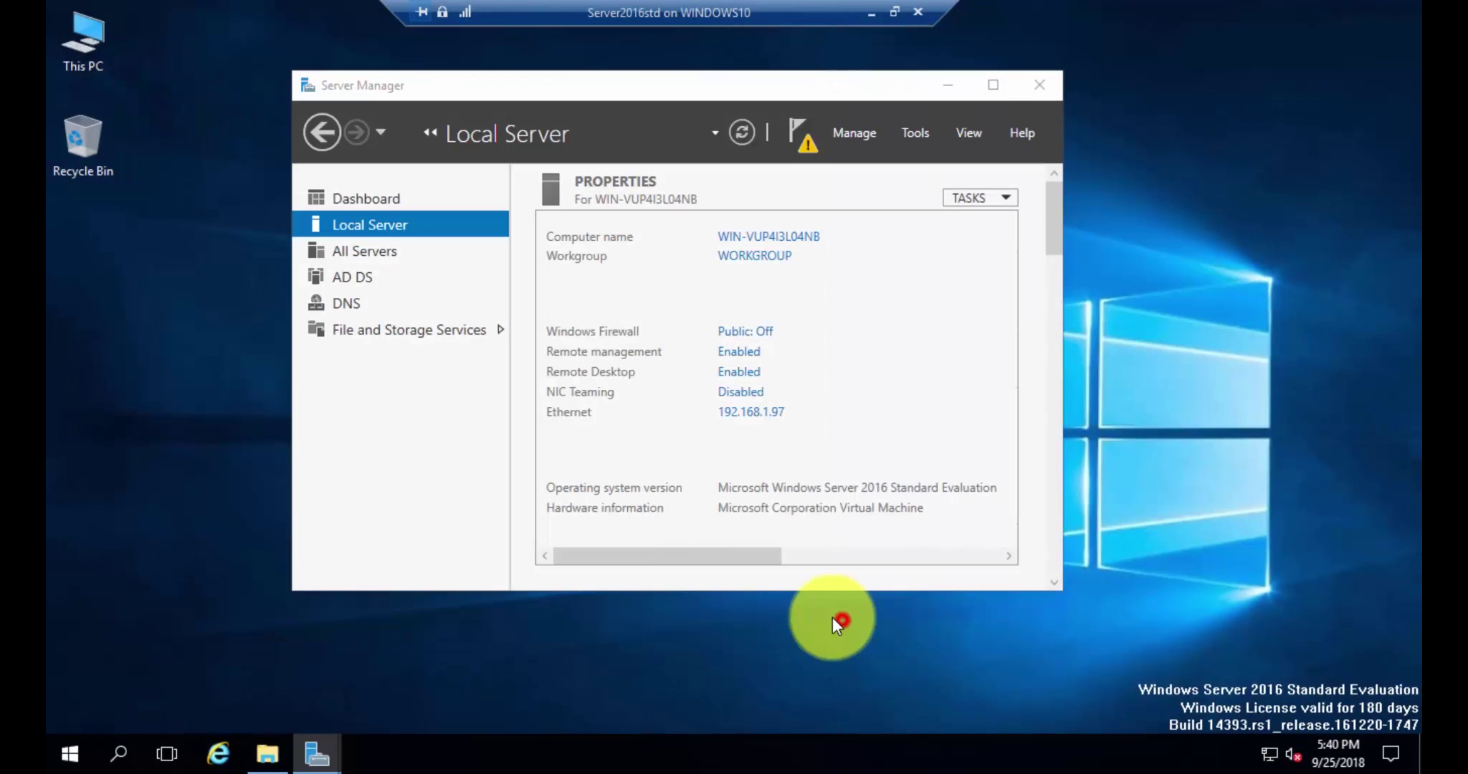
From notifications, promote the server as a new forest with root domain name BMBD.LOCAL.
{"action": "left_click", "coordinate": [803, 146]}
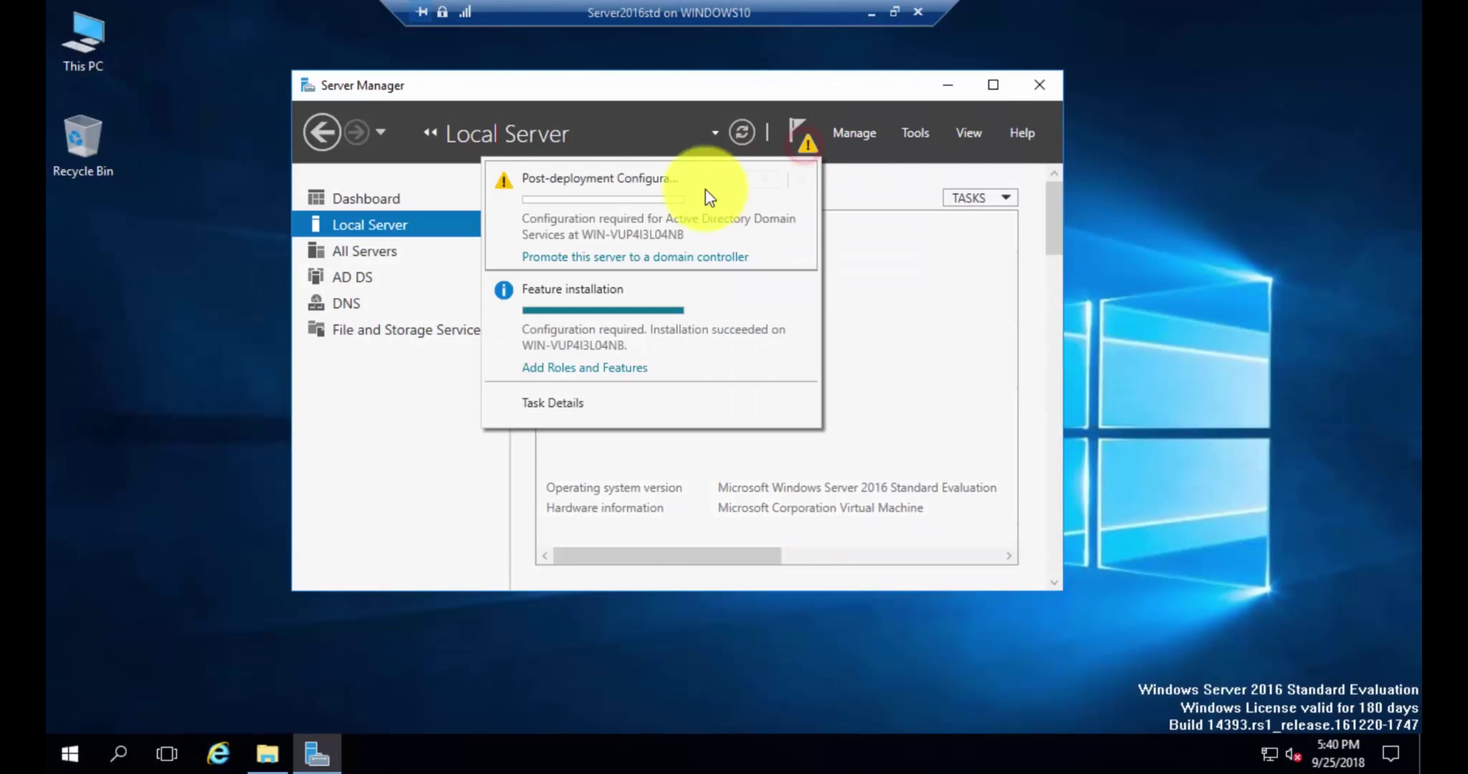
{"action": "left_click", "coordinate": [607, 259]}
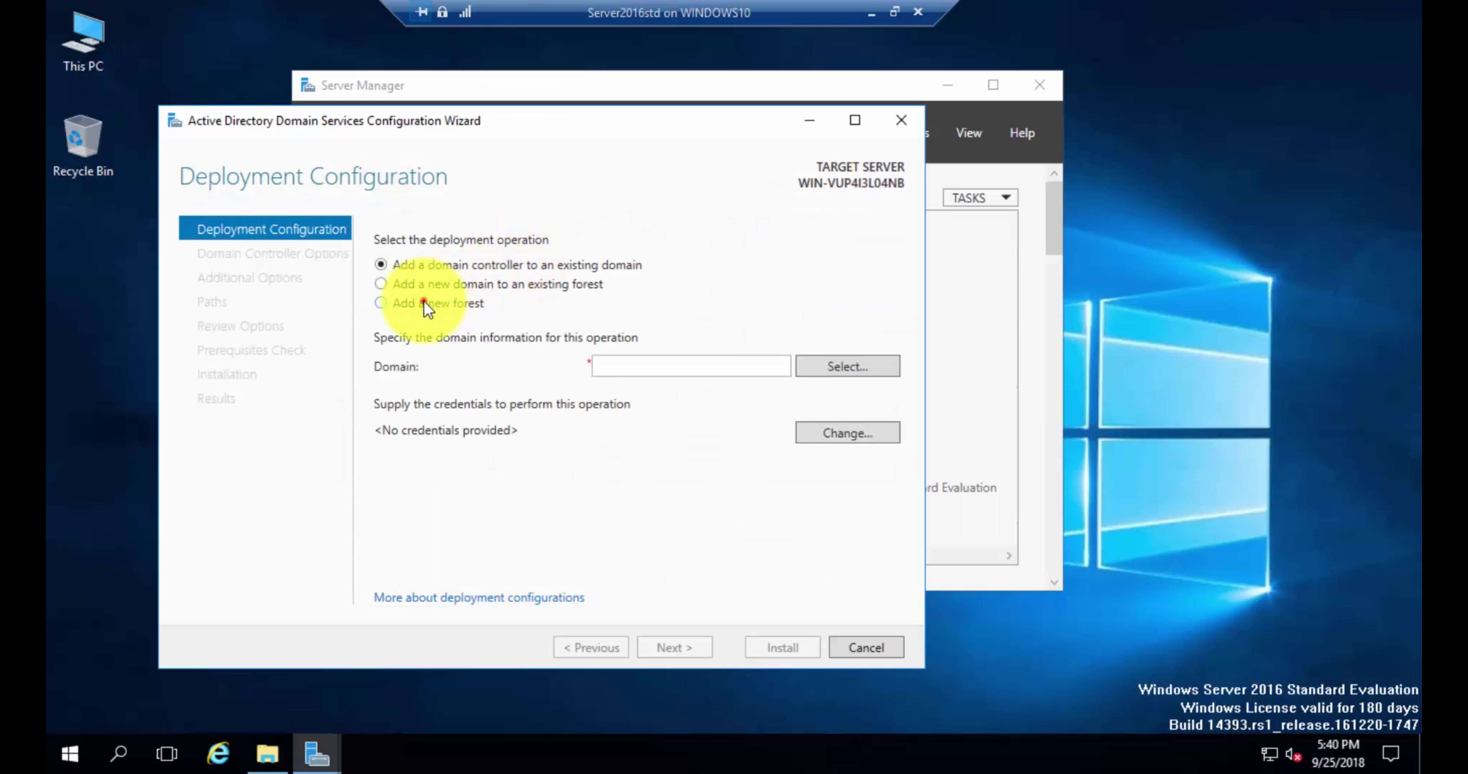
{"action": "left_click", "coordinate": [423, 301]}
{"action": "left_click", "coordinate": [627, 367]}
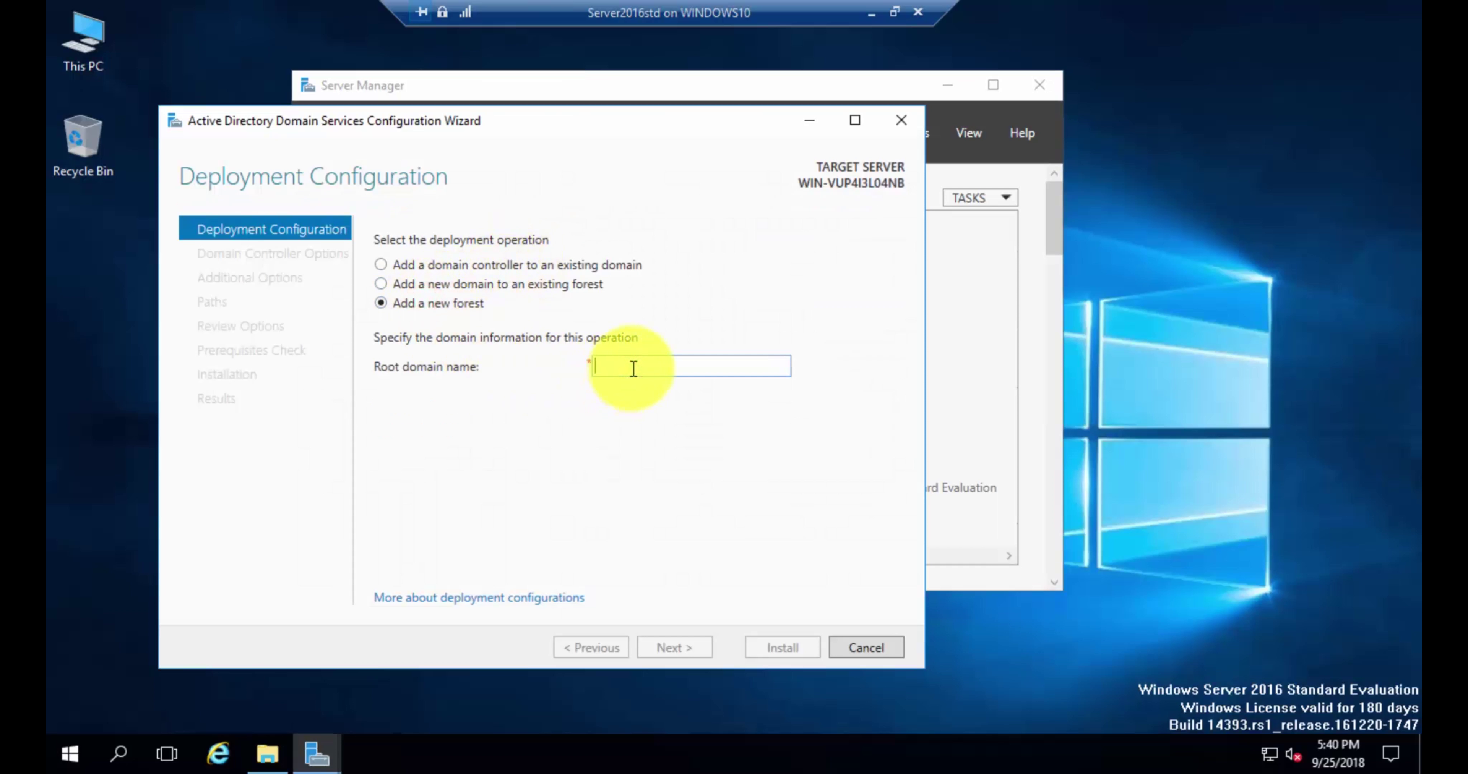
{"action": "type", "text": "BMBD"}
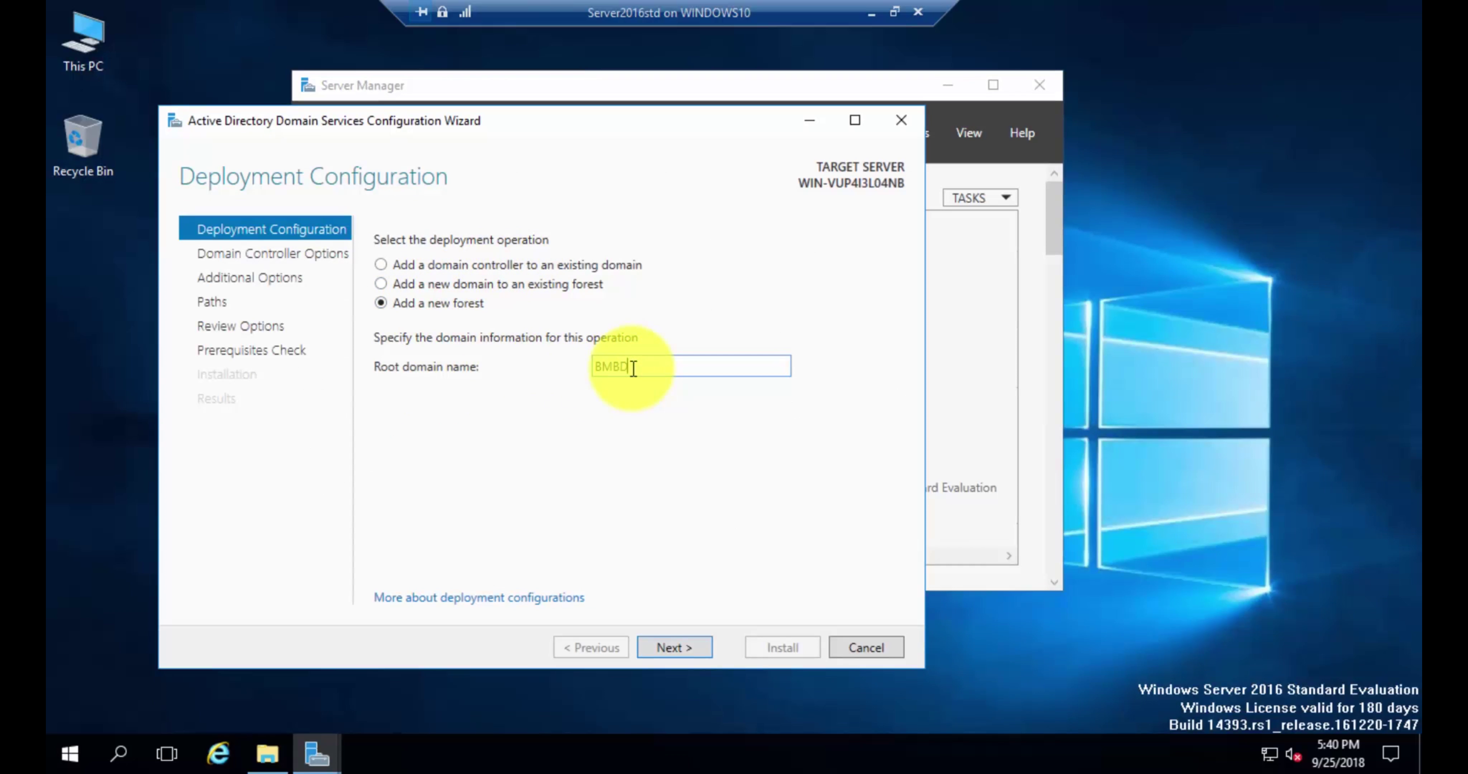
{"action": "double_click", "coordinate": [633, 369]}
{"action": "type", "text": "BMBD.LOCAL"}
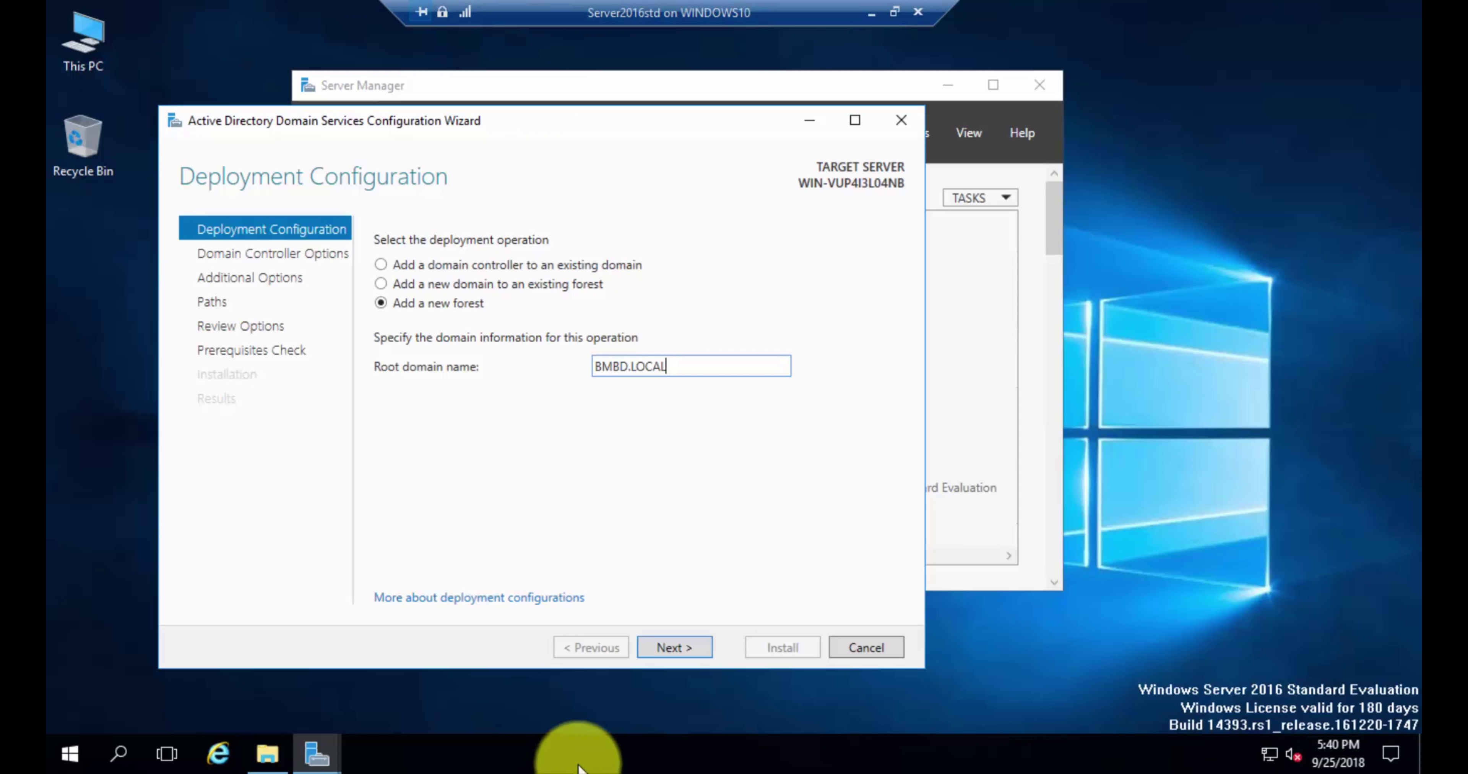
On Domain Controller Options, enter and confirm the Directory Services Restore Mode password.
{"action": "left_click", "coordinate": [662, 649]}
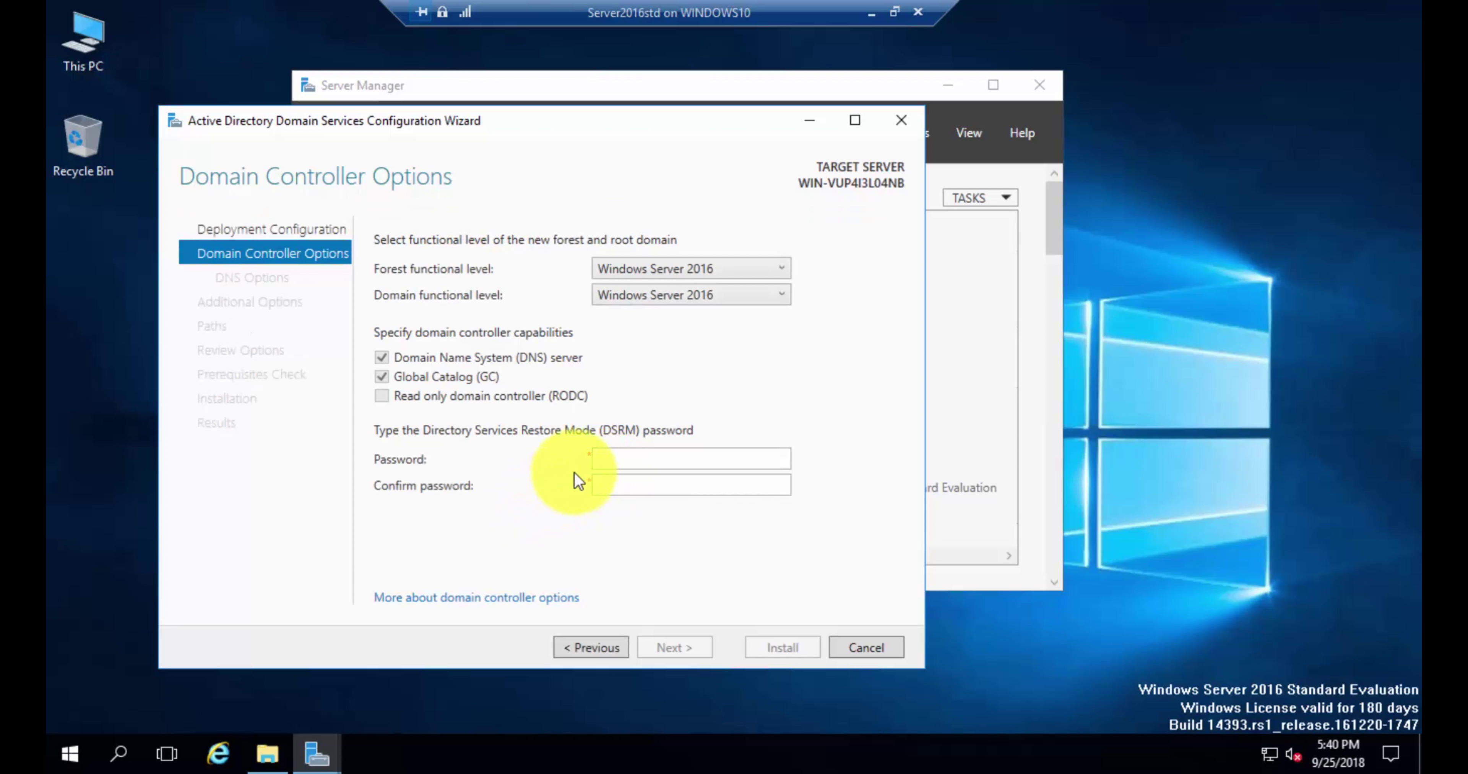
{"action": "left_click", "coordinate": [620, 462]}
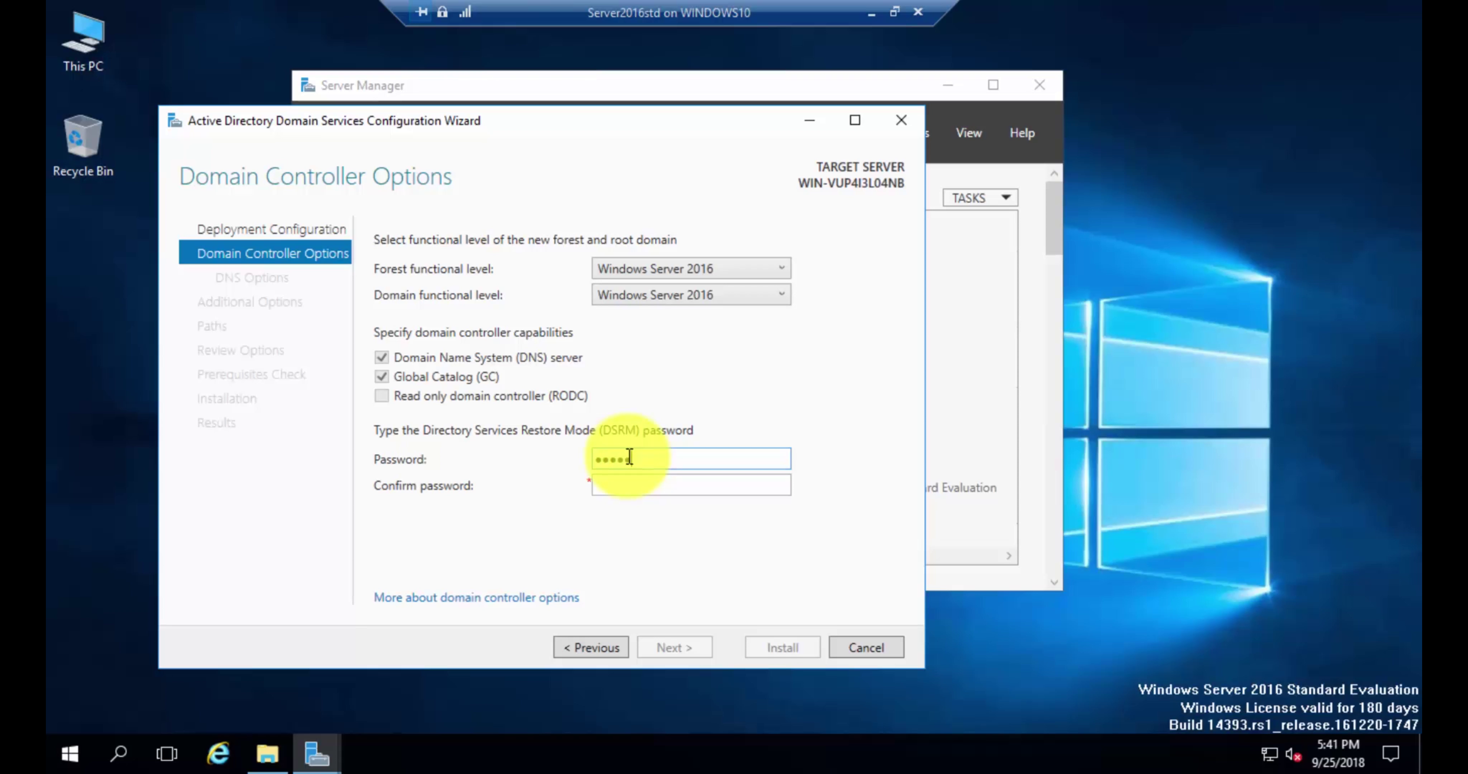
{"action": "key", "text": "Tab"}
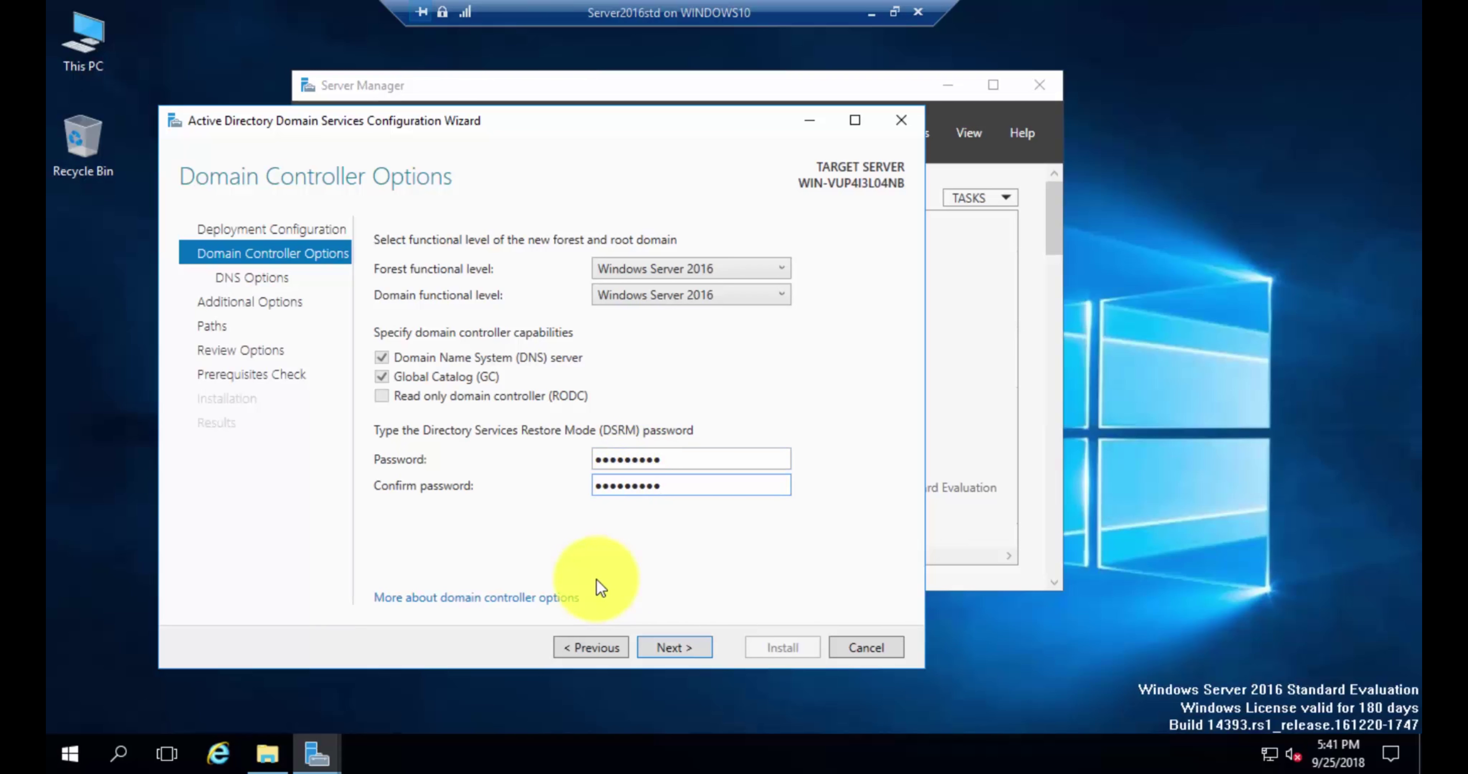
Keep Windows Server 2016 as the domain and forest functional levels and continue.
{"action": "left_click", "coordinate": [667, 297]}
{"action": "left_click", "coordinate": [670, 318]}
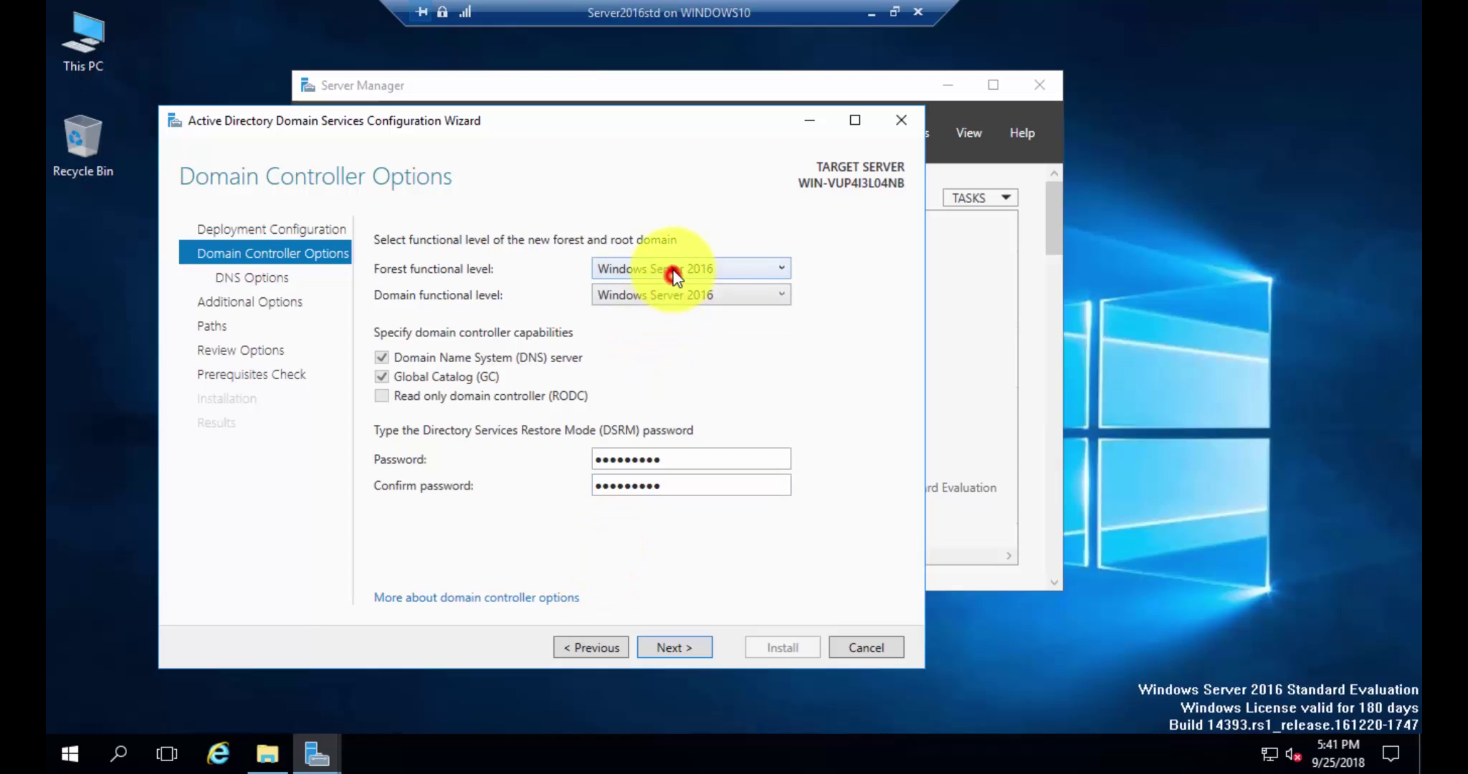
{"action": "left_click", "coordinate": [673, 269]}
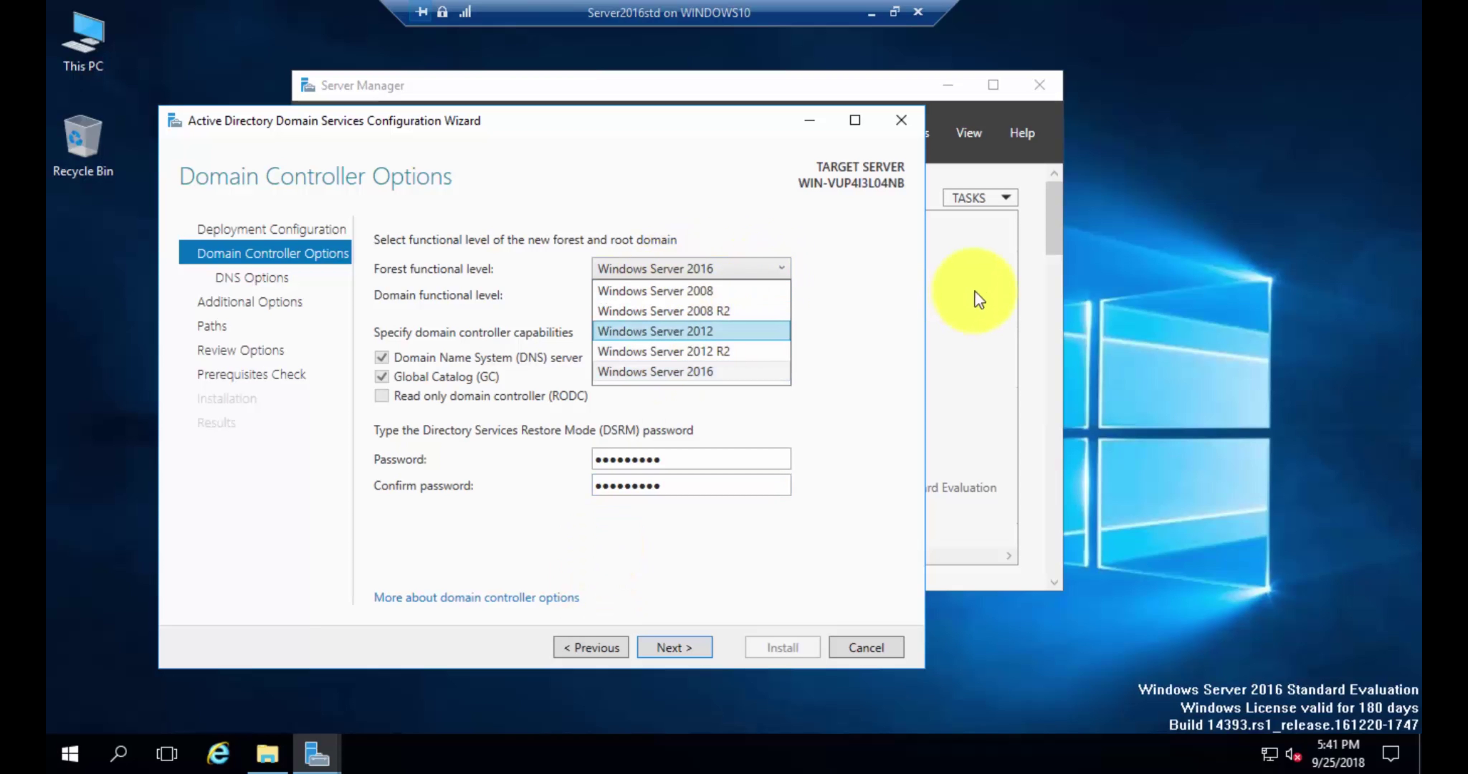
{"action": "left_click", "coordinate": [860, 310]}
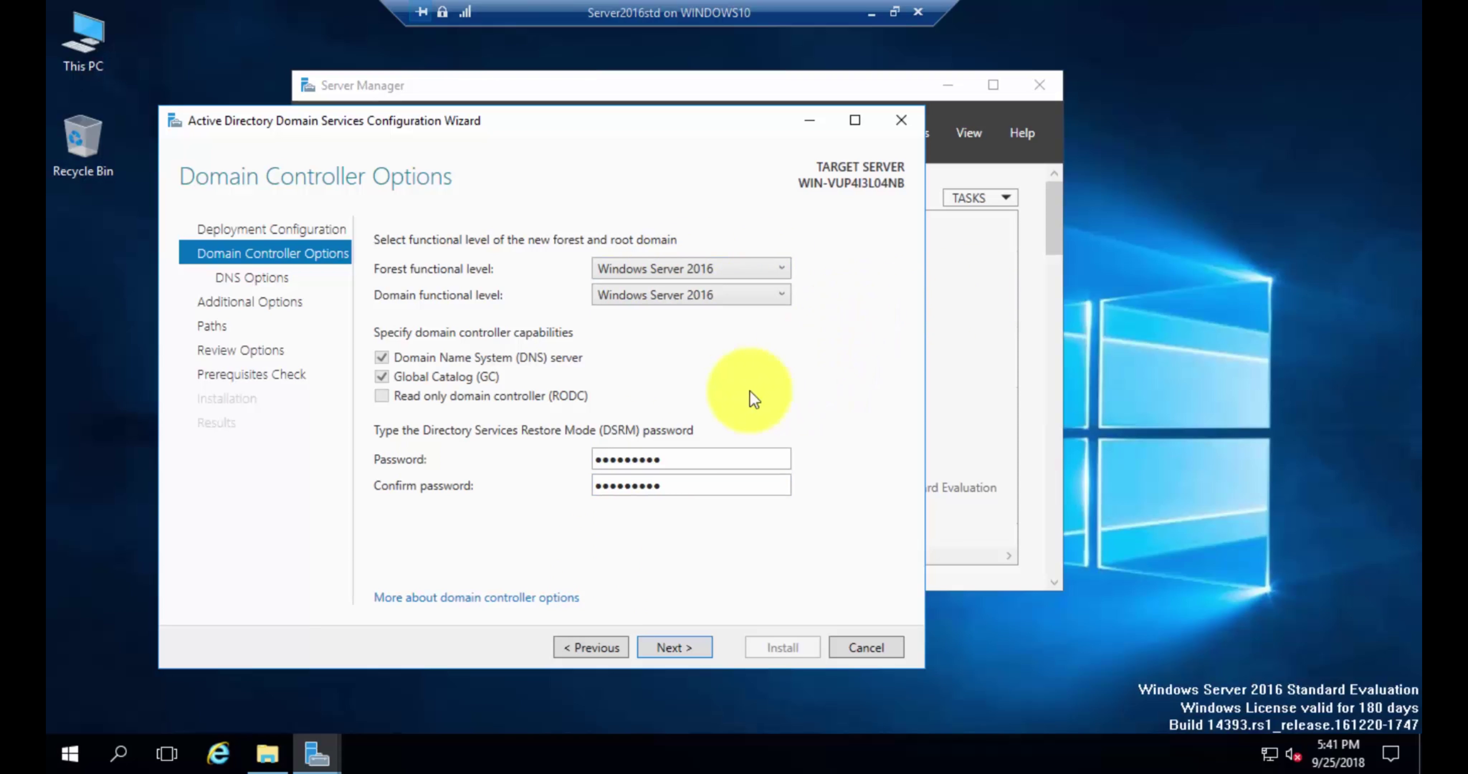
{"action": "left_click", "coordinate": [666, 649]}
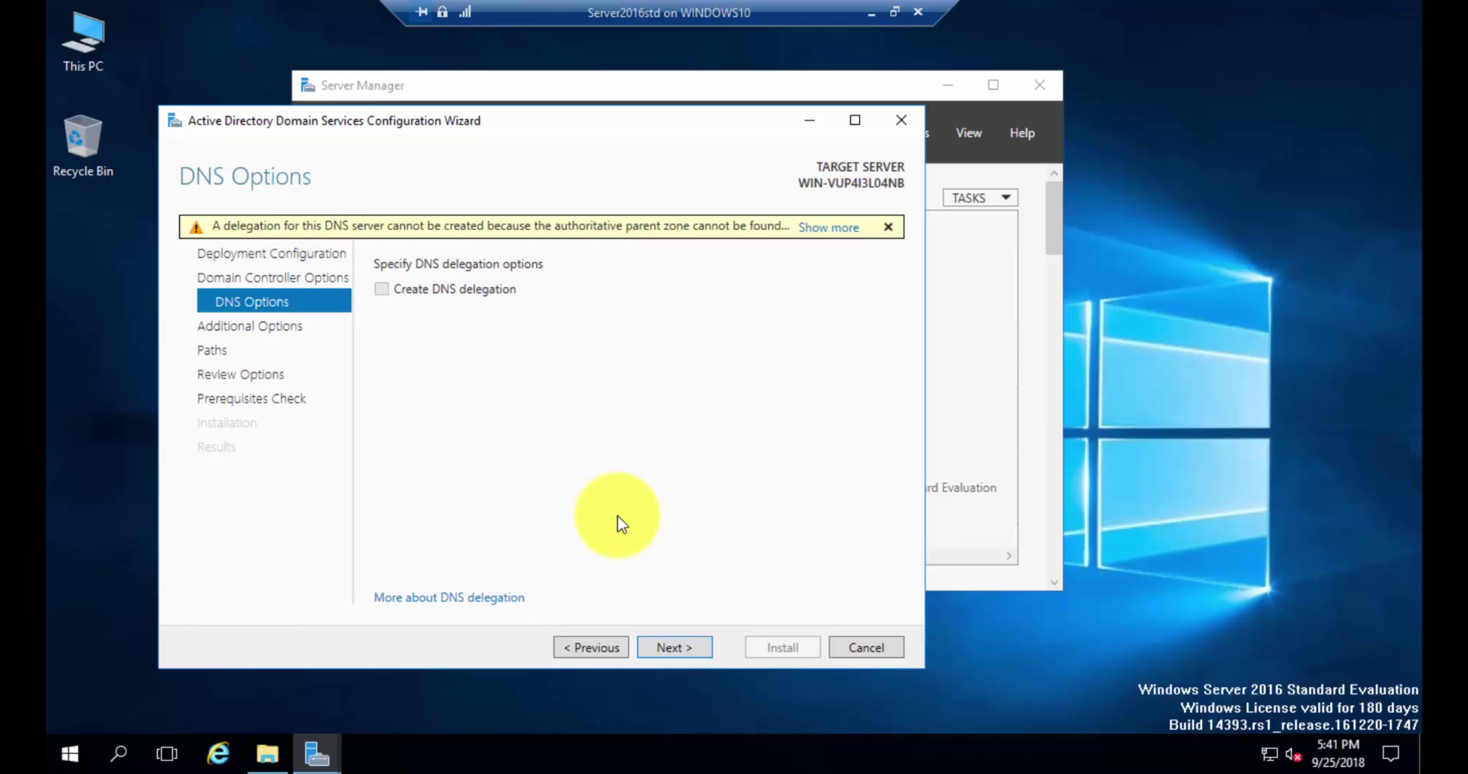
Skip DNS delegation and accept the NetBIOS domain name BMBD to reach the Paths page.
{"action": "left_click", "coordinate": [672, 649]}
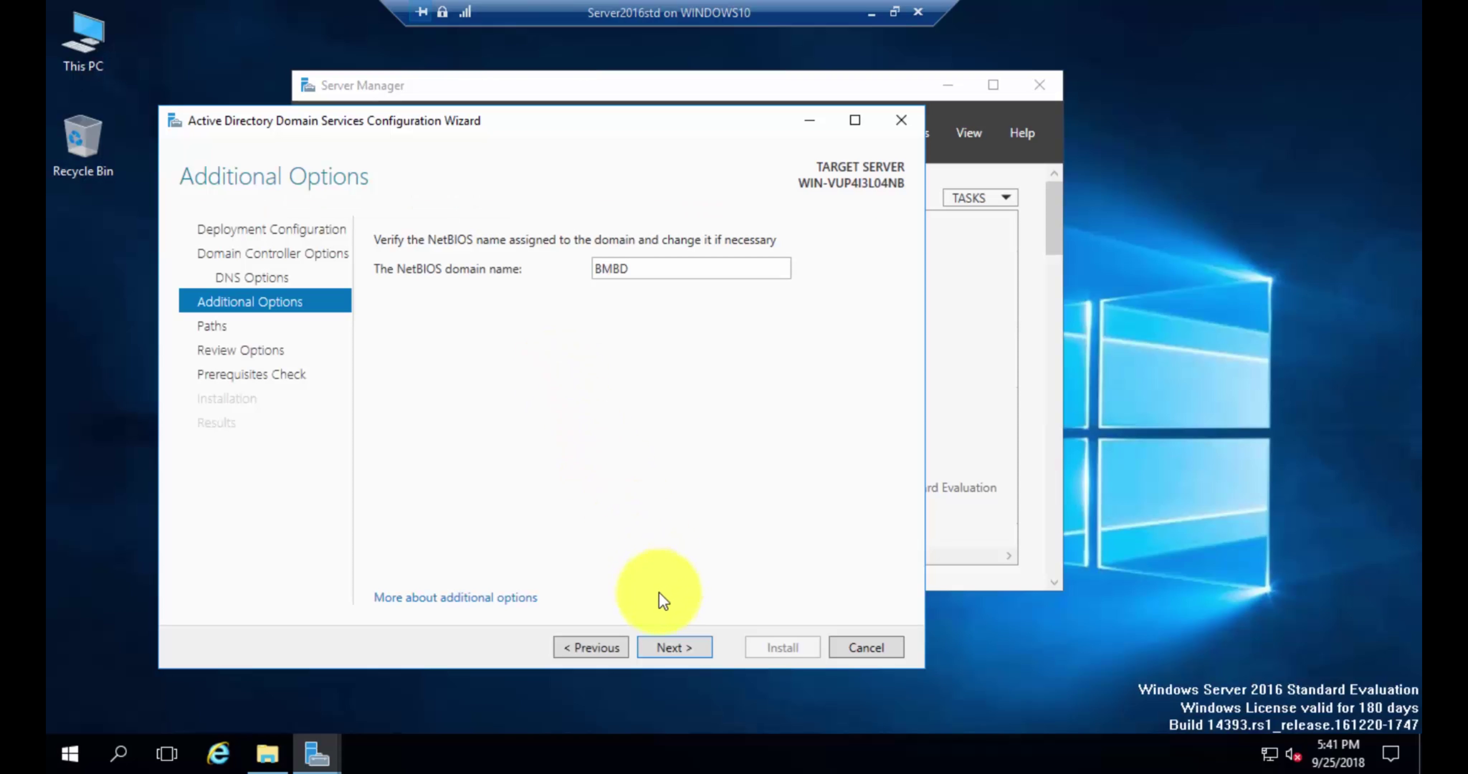
{"action": "left_click", "coordinate": [666, 652]}
{"action": "left_click", "coordinate": [665, 649]}
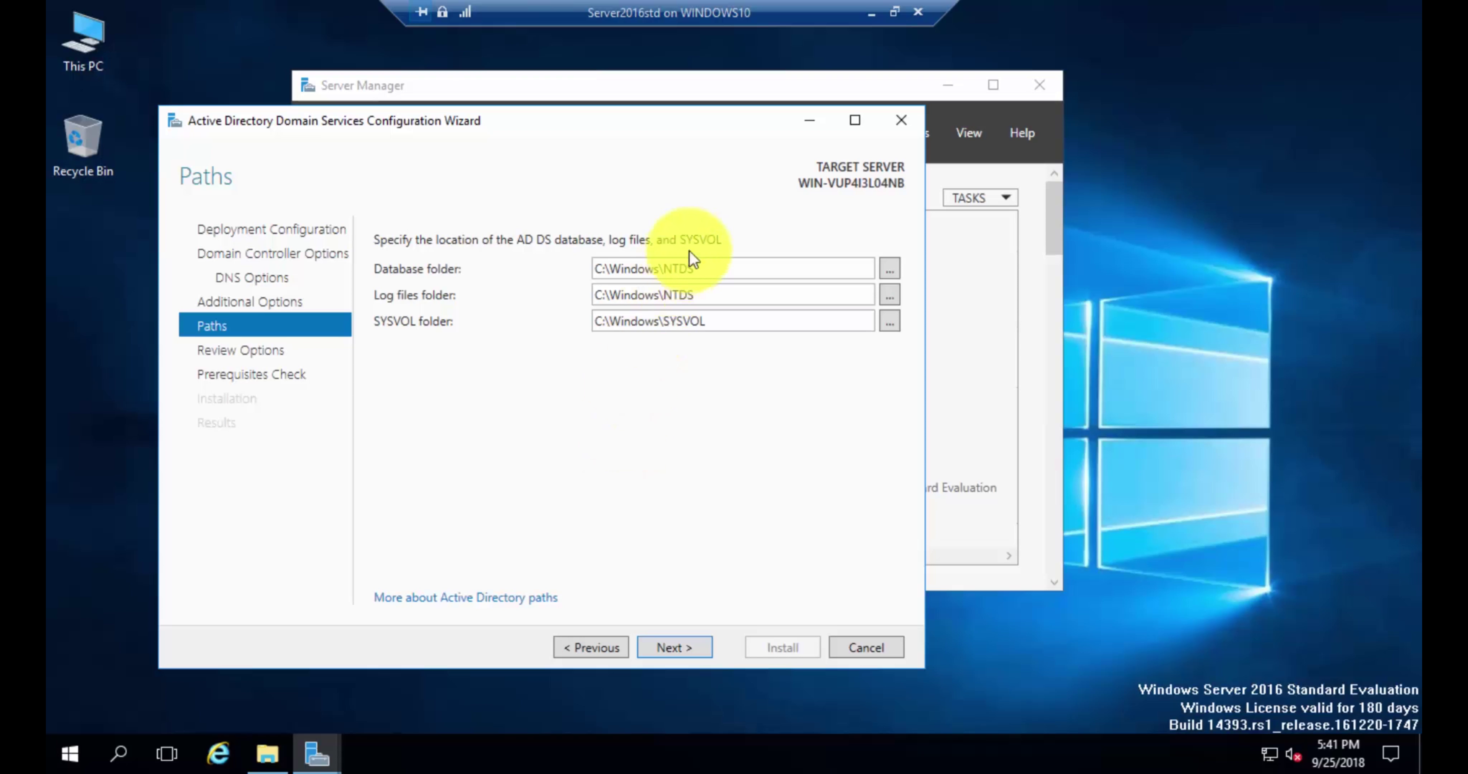
Keep the default NTDS and SYSVOL folders, review the options, and run the prerequisites check.
{"action": "left_click", "coordinate": [658, 649]}
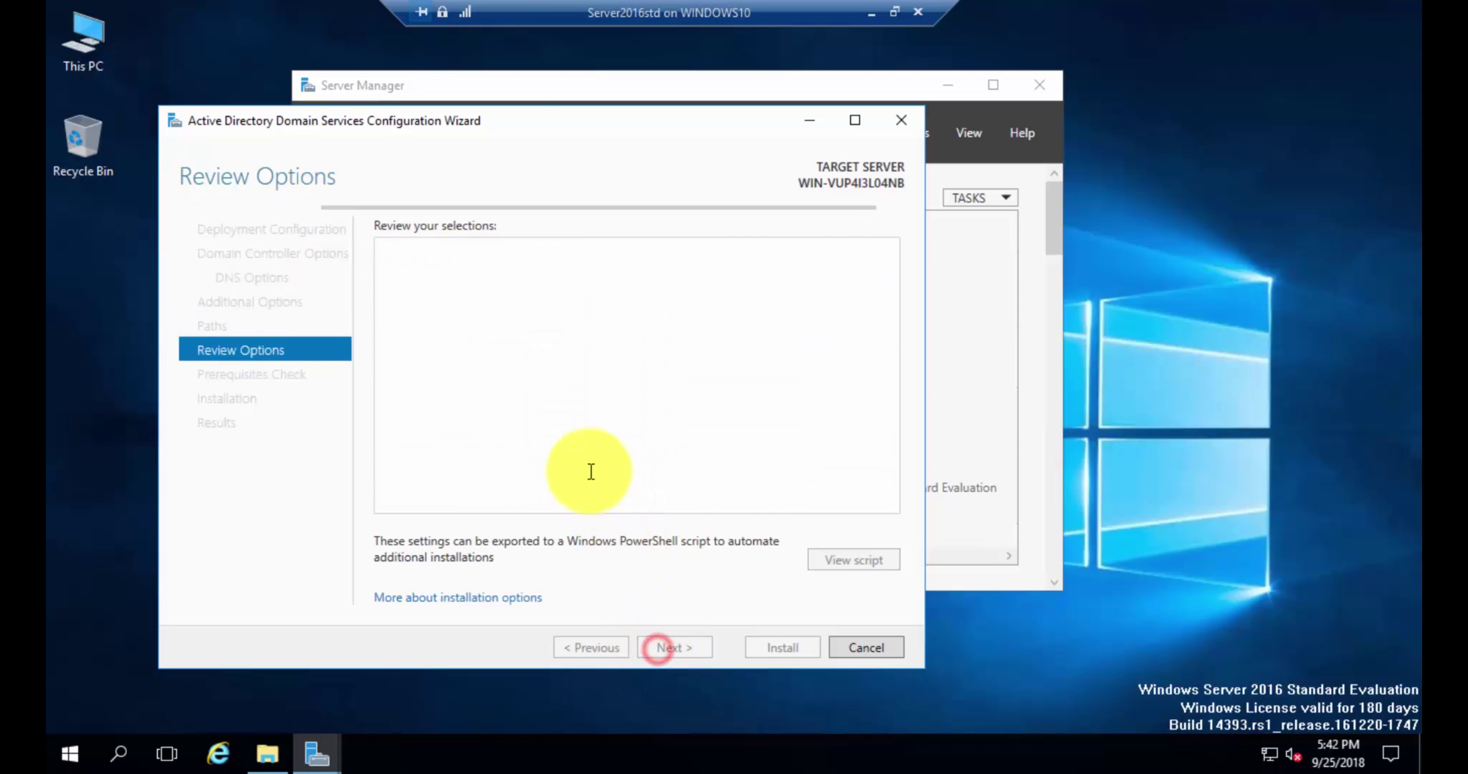
{"action": "scroll", "coordinate": [532, 403], "scroll_direction": "down", "scroll_amount": 5}
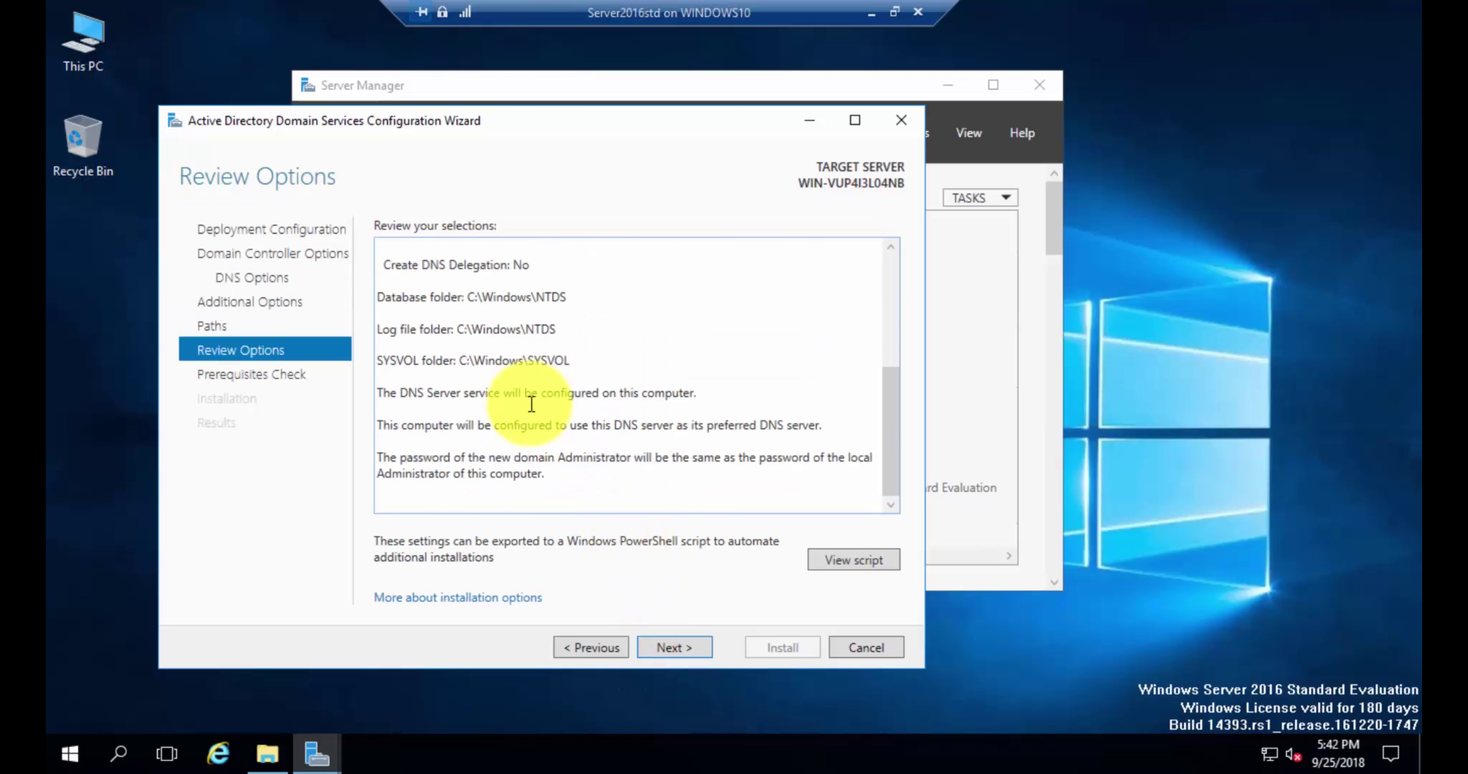
{"action": "left_click", "coordinate": [661, 647]}
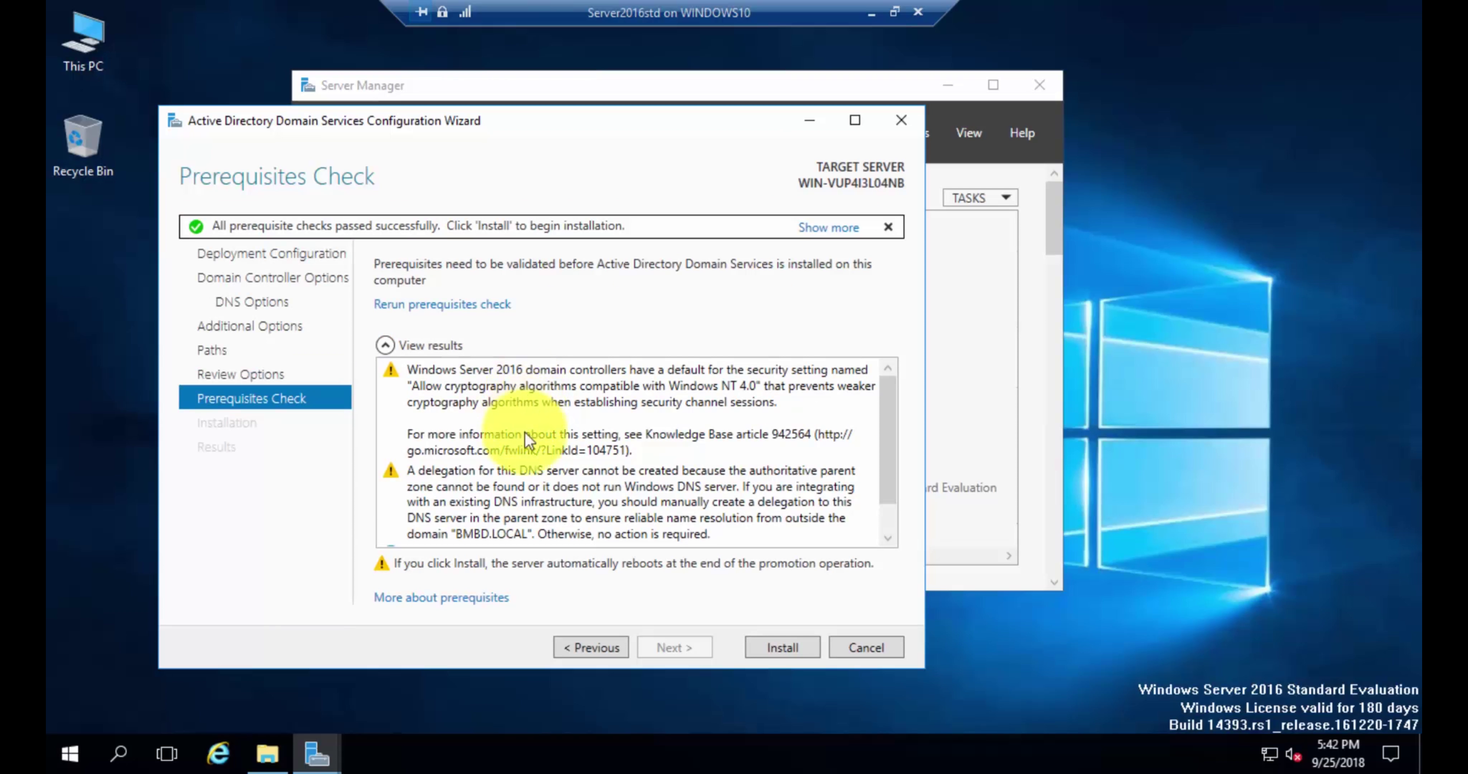
Review the prerequisite warnings and install AD DS to make the server a BMBD.LOCAL domain controller.
{"action": "scroll", "coordinate": [589, 461], "scroll_direction": "down", "scroll_amount": 1}
{"action": "scroll", "coordinate": [589, 461], "scroll_direction": "up", "scroll_amount": 1}
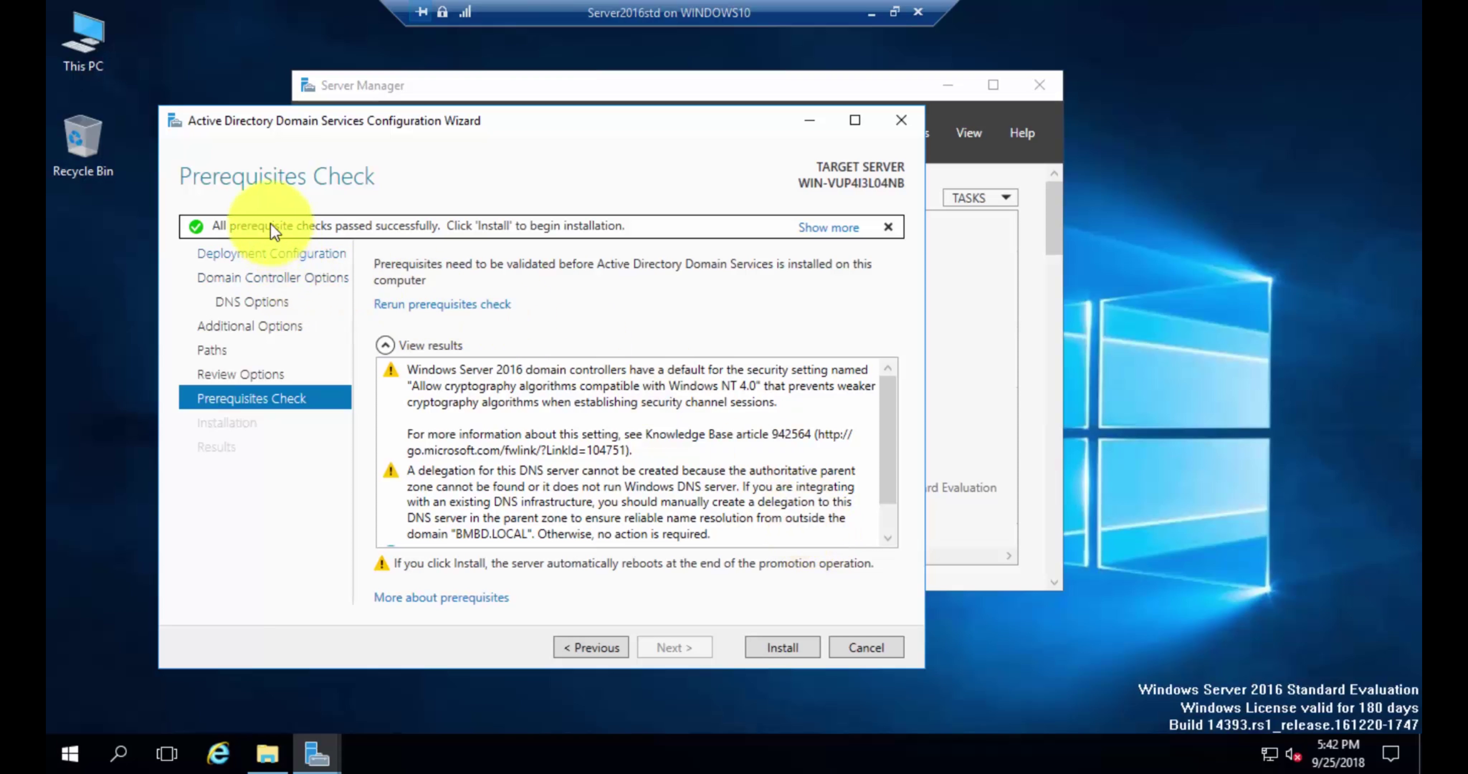
{"action": "left_click", "coordinate": [769, 649]}
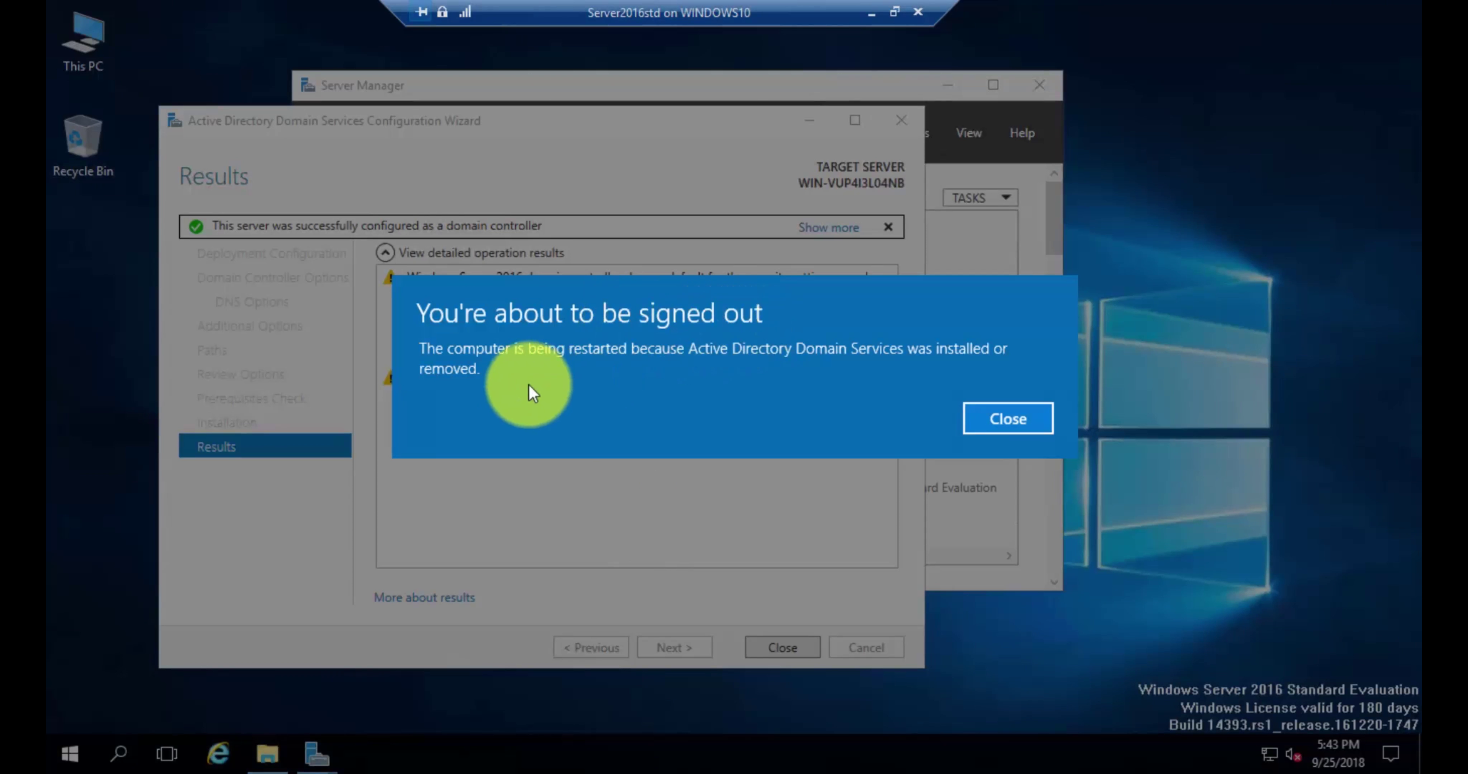
Close the sign-out notice so the server restarts to complete the promotion.
{"action": "left_click", "coordinate": [988, 417]}
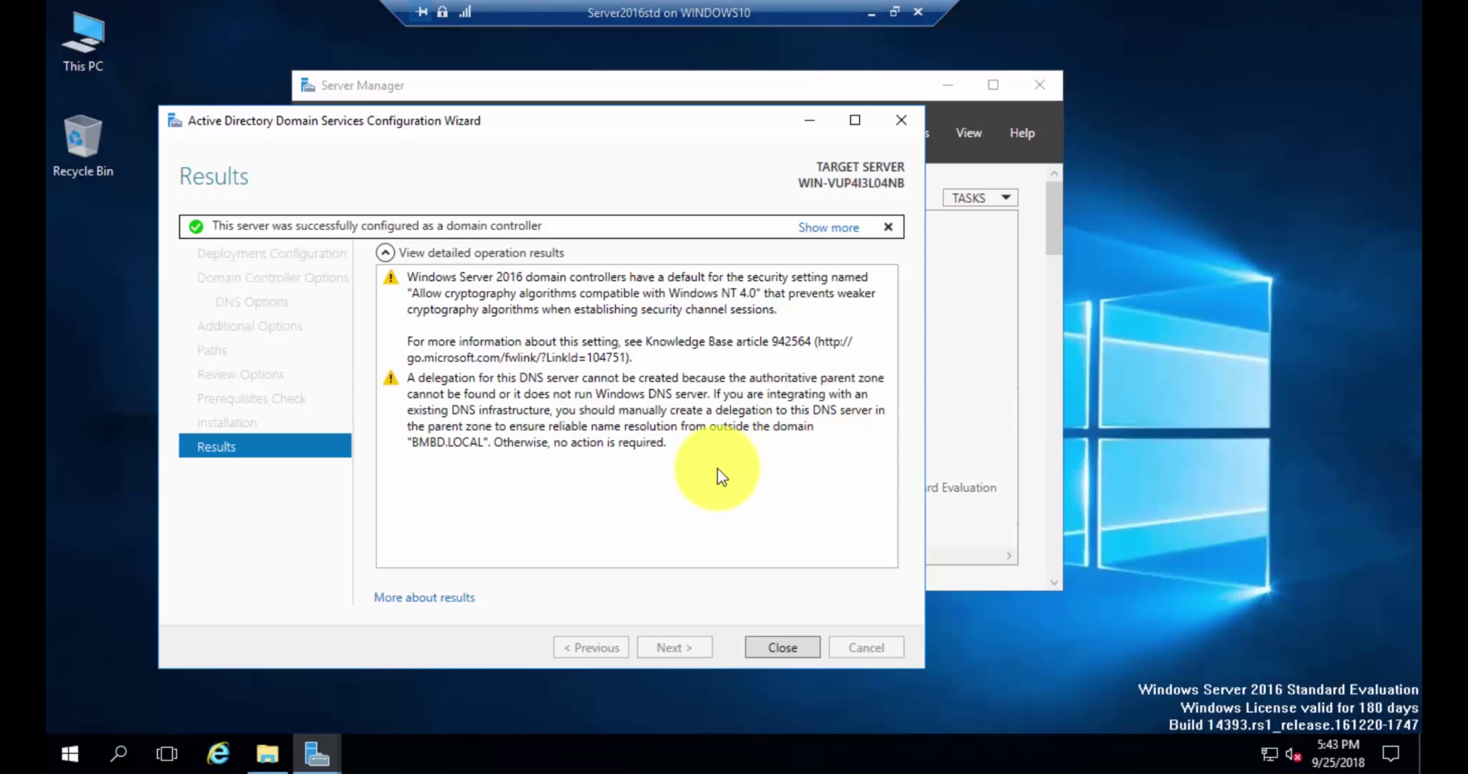
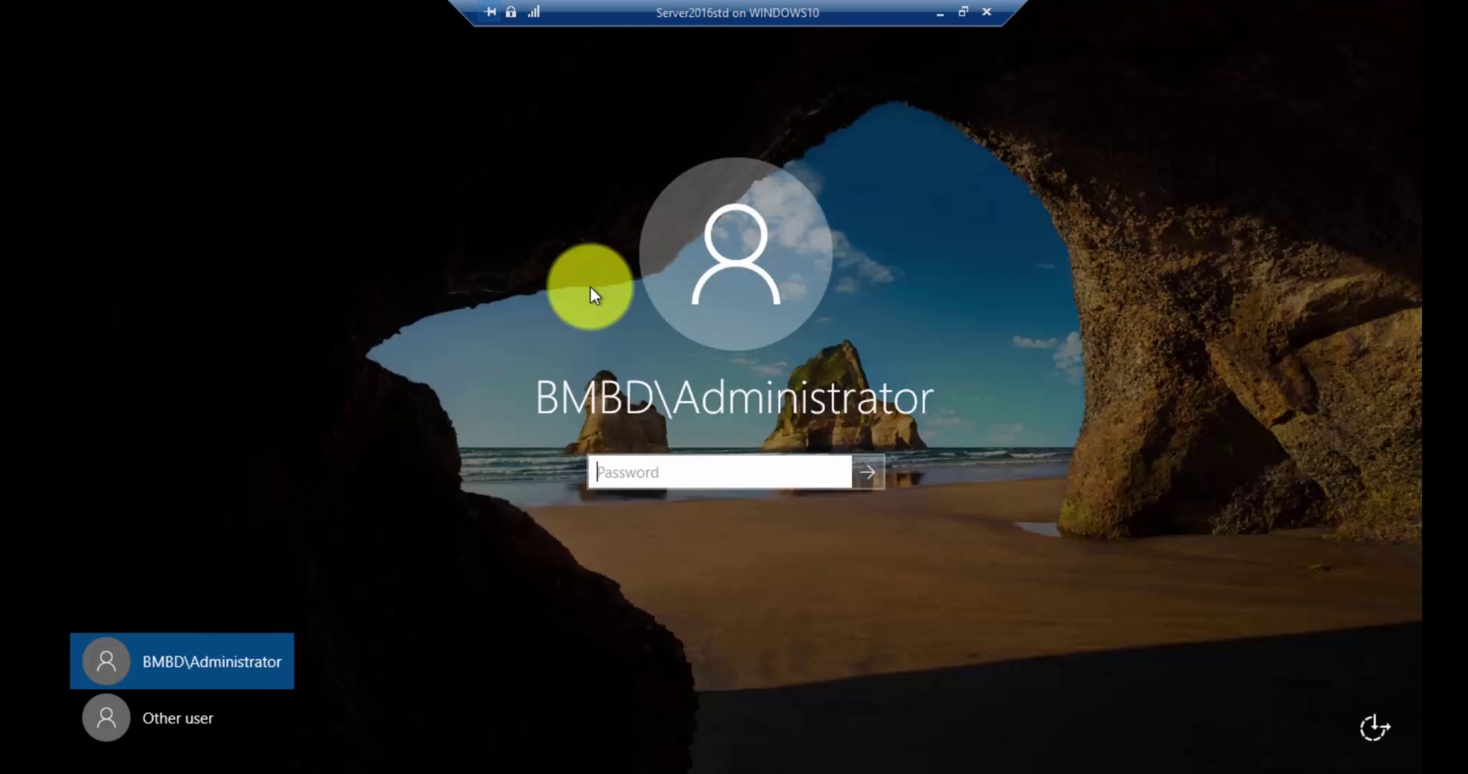
Sign in as BMBD\Administrator, entering the account password and correcting a mistyped character.
{"action": "type", "text": "•••••"}
{"action": "key", "text": "BackSpace"}
{"action": "key", "text": "BackSpace"}
{"action": "type", "text": "••••••"}
{"action": "key", "text": "Return"}
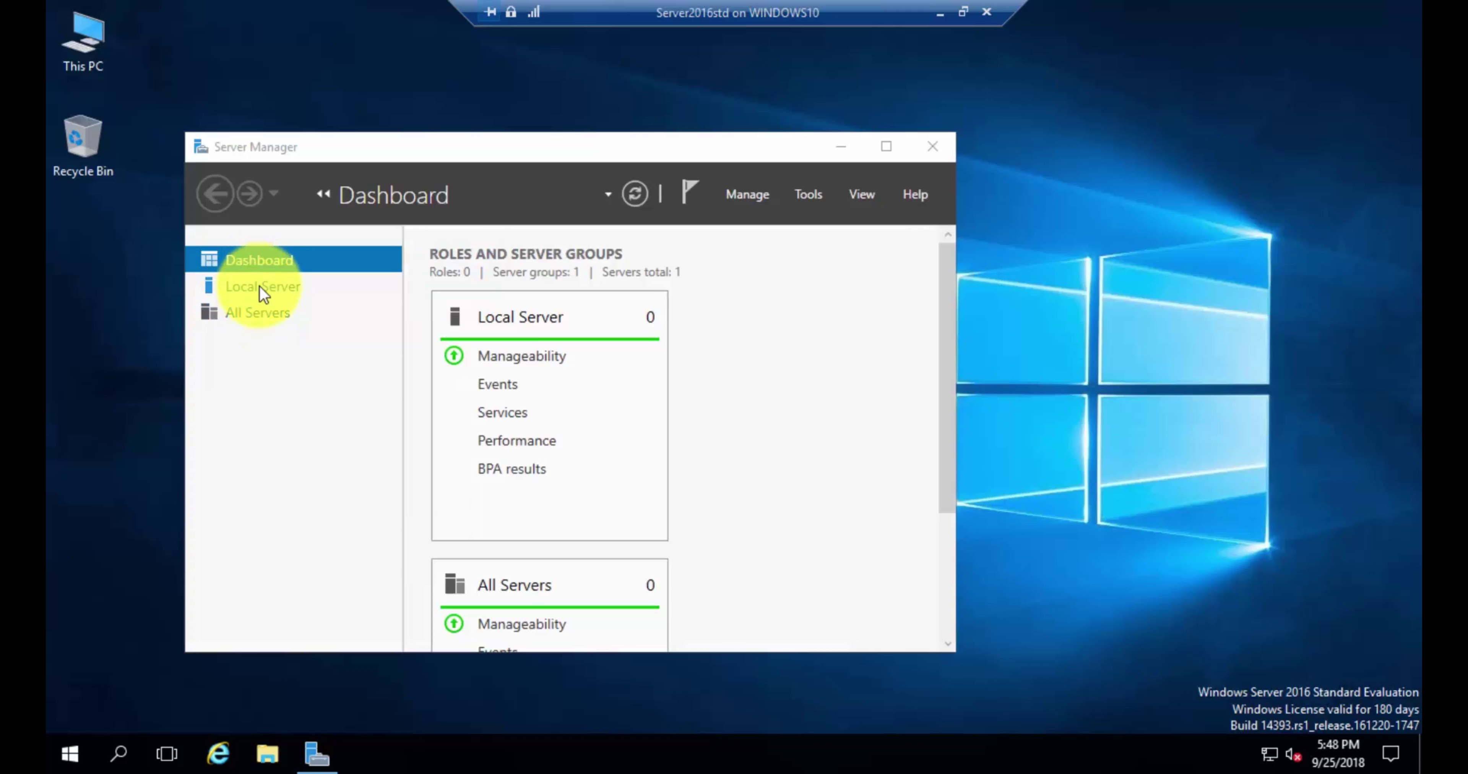
Show the Local Server properties and scroll through them to check the BMBD.LOCAL domain details.
{"action": "left_click", "coordinate": [259, 286]}
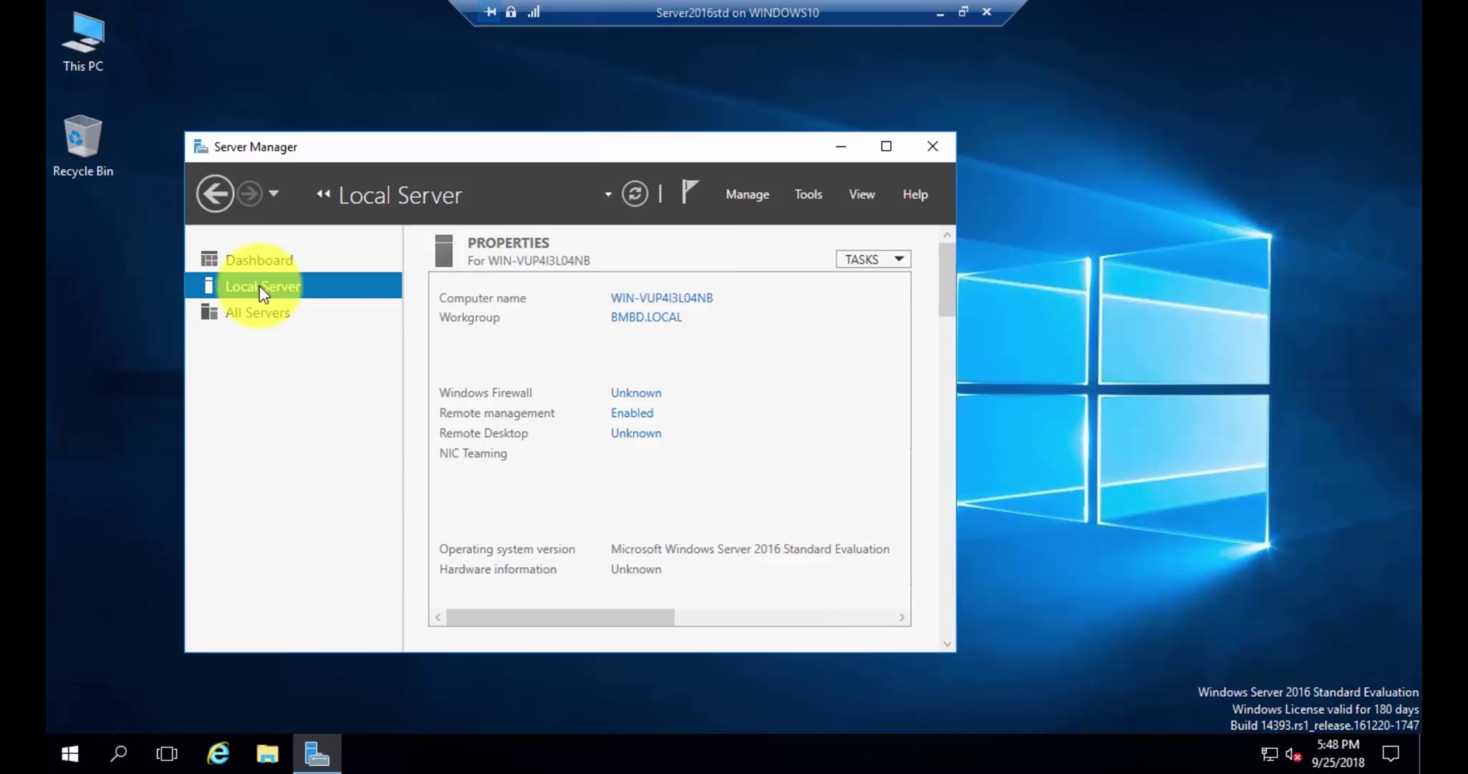
{"action": "left_click_drag", "start_coordinate": [562, 621], "coordinate": [570, 621]}
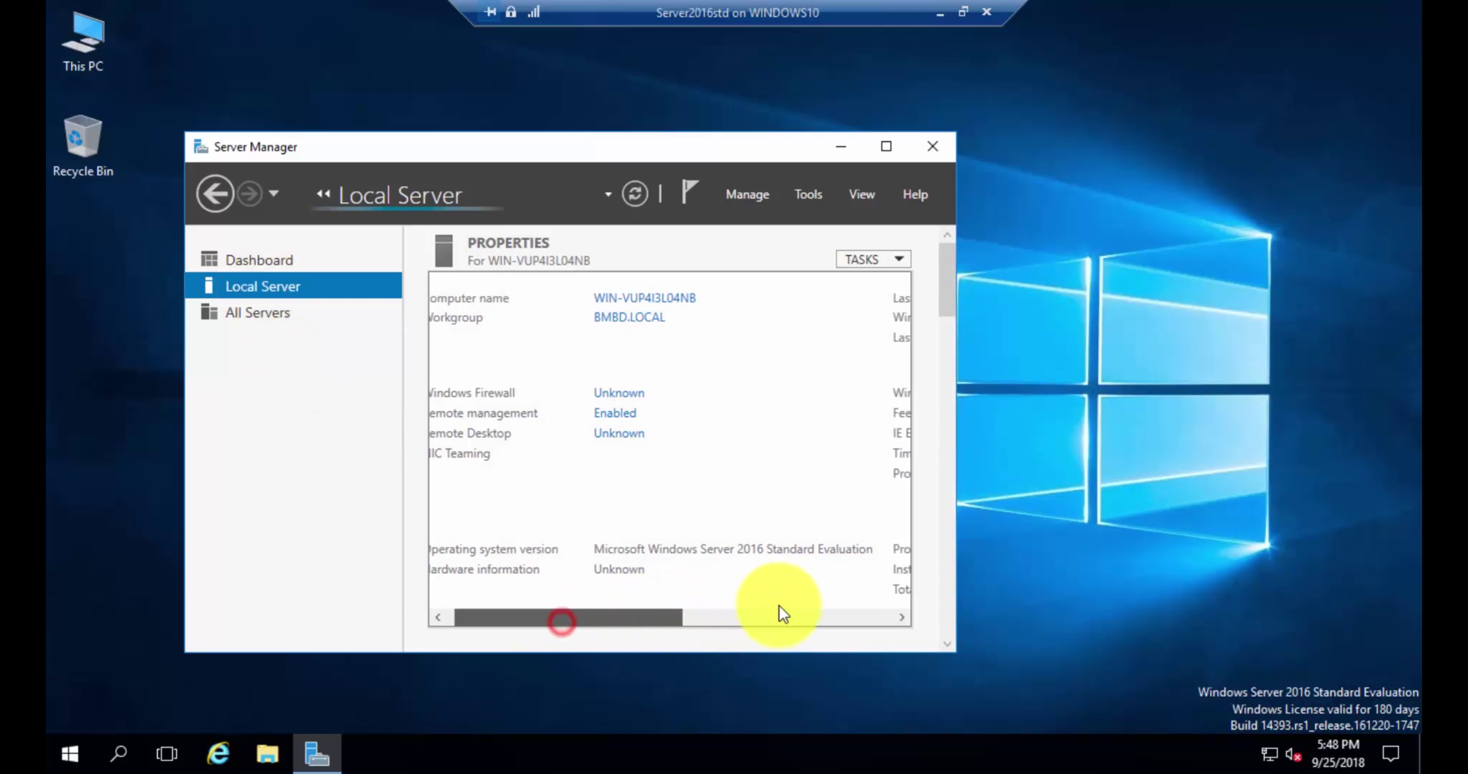
{"action": "left_click", "coordinate": [820, 618]}
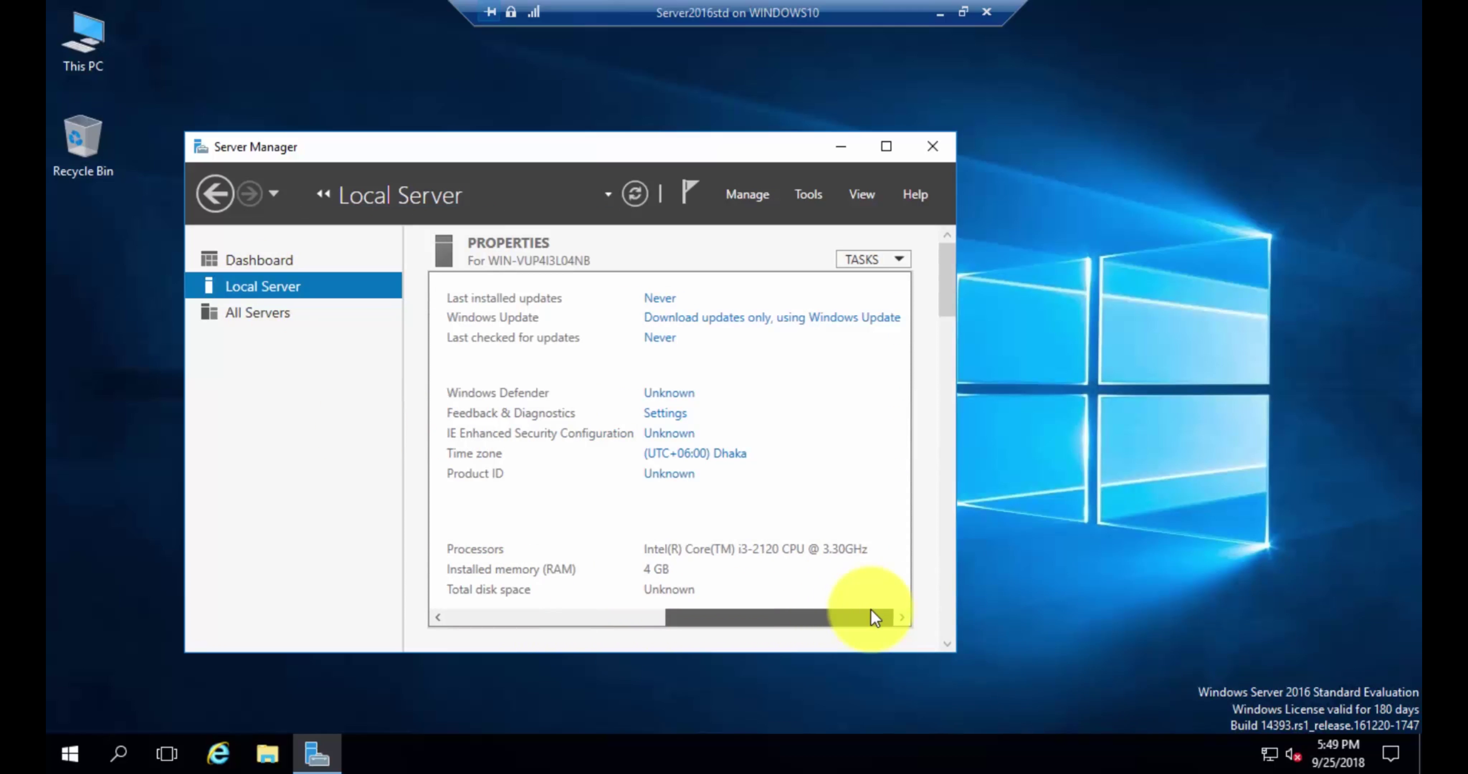
{"action": "left_click", "coordinate": [661, 616]}
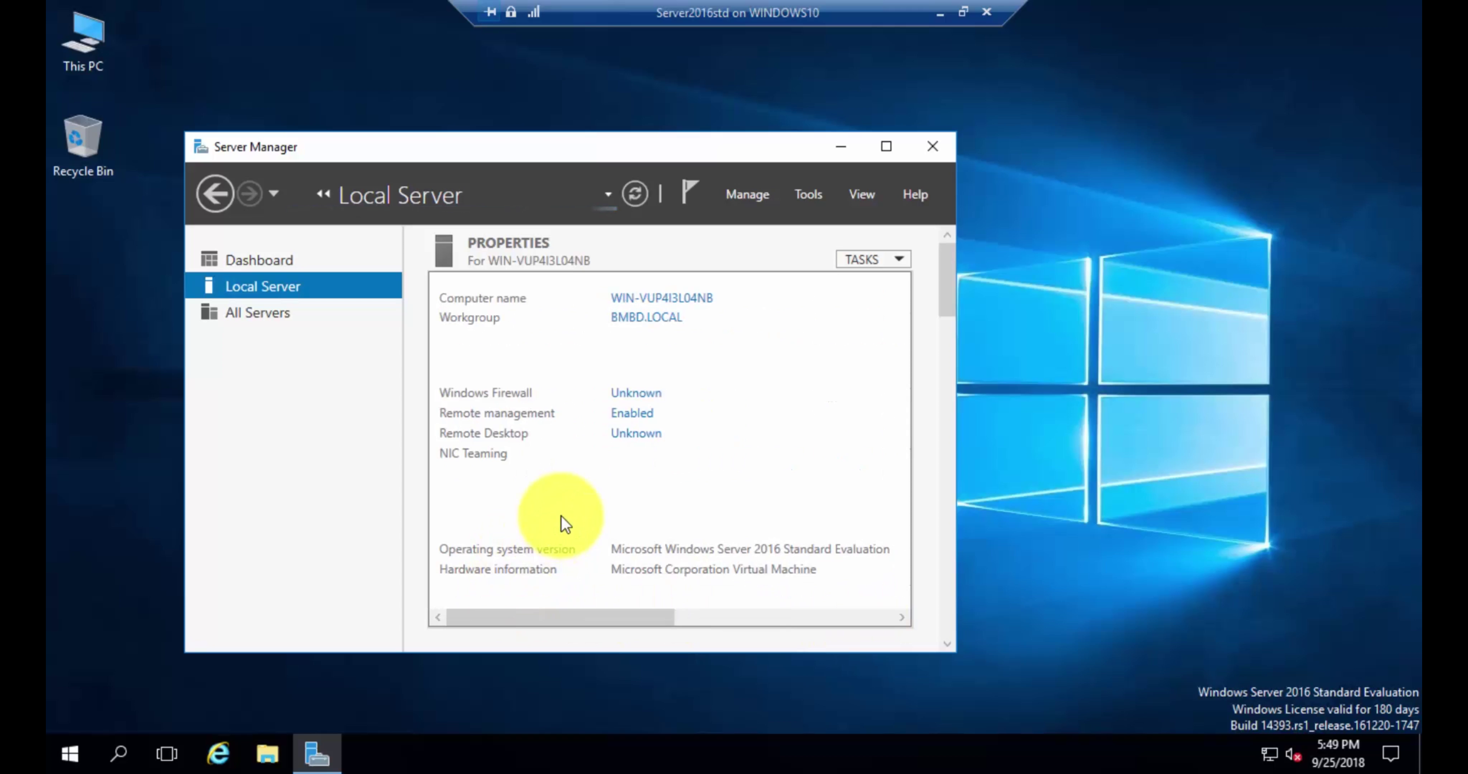
Refresh the desktop from its shortcut menu.
{"action": "right_click", "coordinate": [1102, 276]}
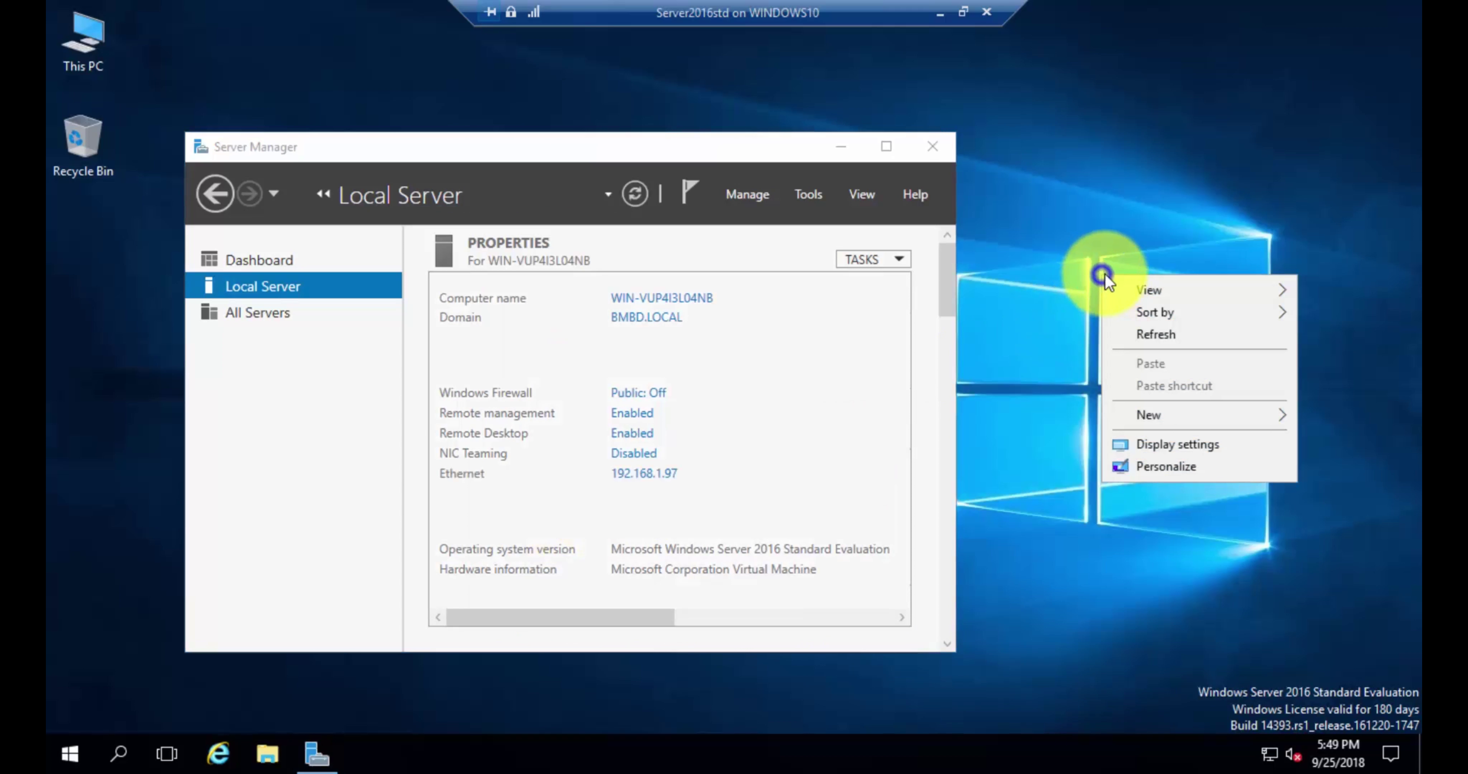
{"action": "left_click", "coordinate": [1095, 300]}
{"action": "right_click", "coordinate": [1075, 273]}
{"action": "left_click", "coordinate": [1100, 337]}
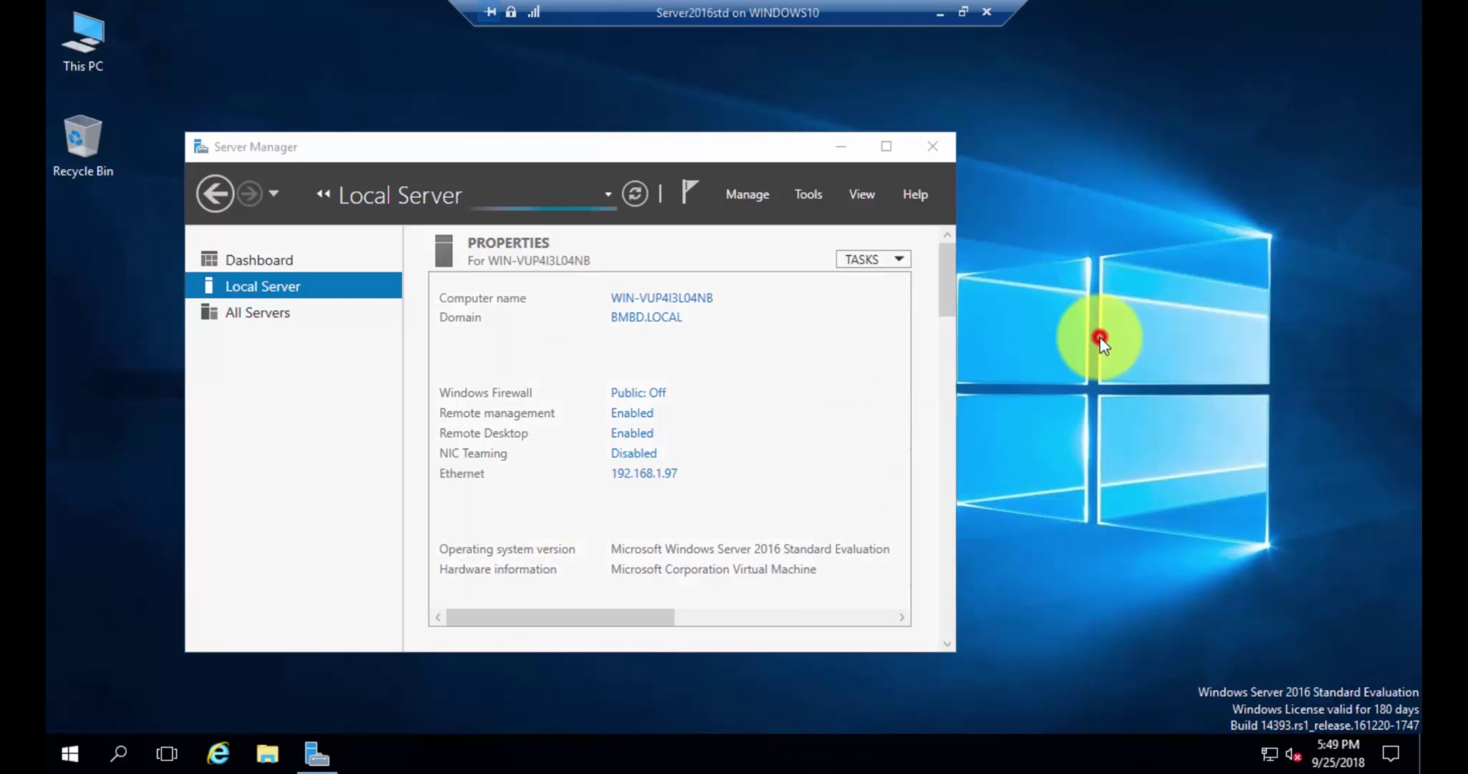
{"action": "right_click", "coordinate": [1082, 336]}
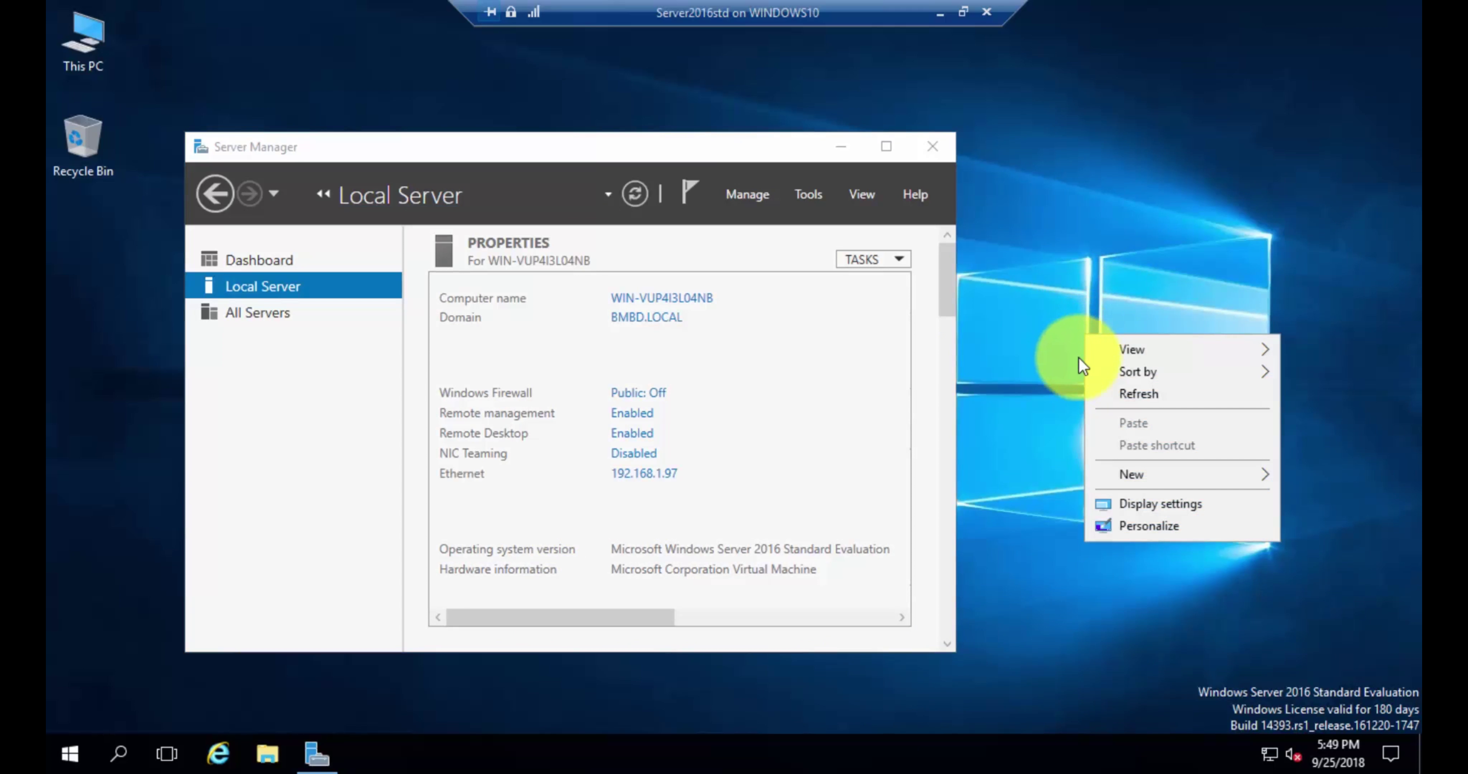
{"action": "left_click", "coordinate": [1108, 393]}
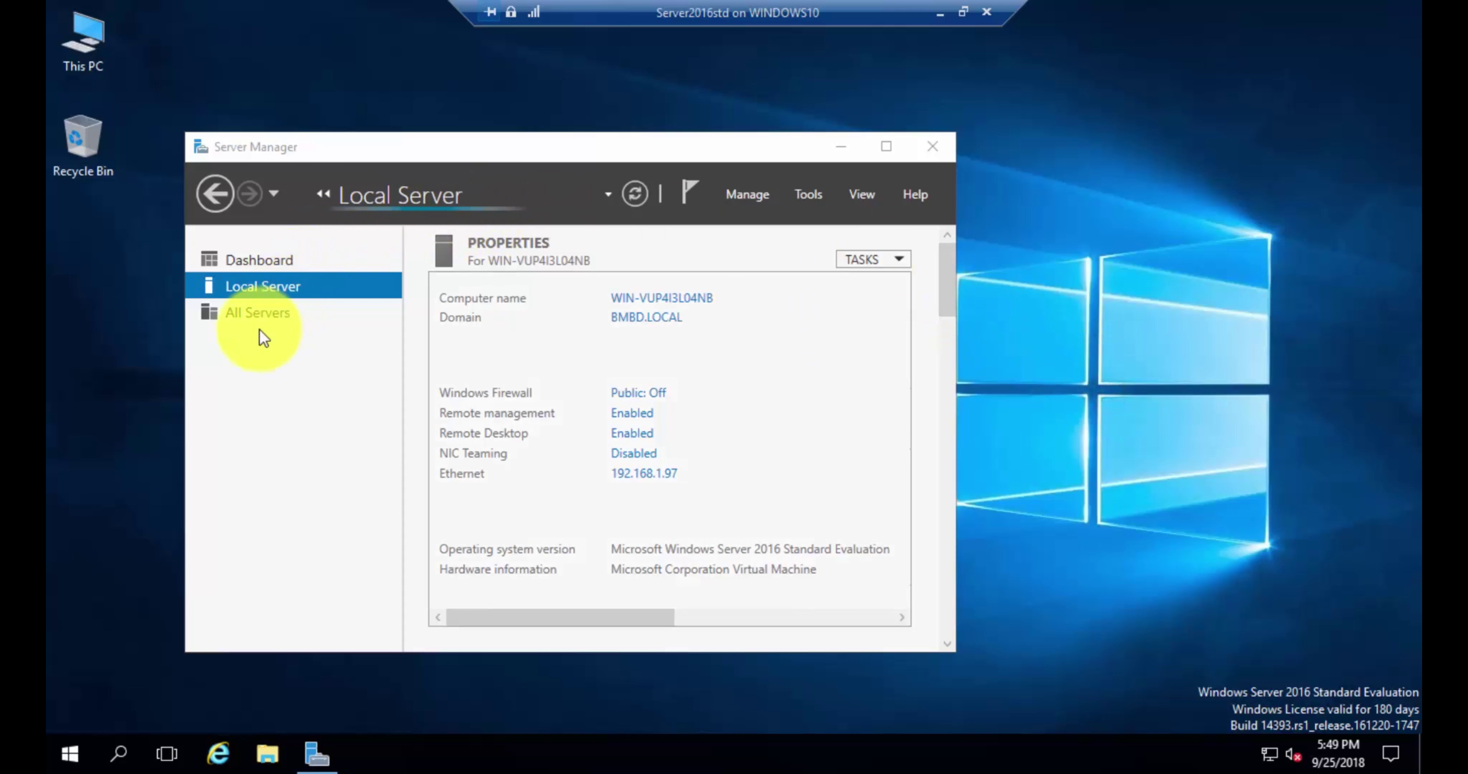
Return to Server Manager and open its Tools menu.
{"action": "left_click", "coordinate": [82, 36]}
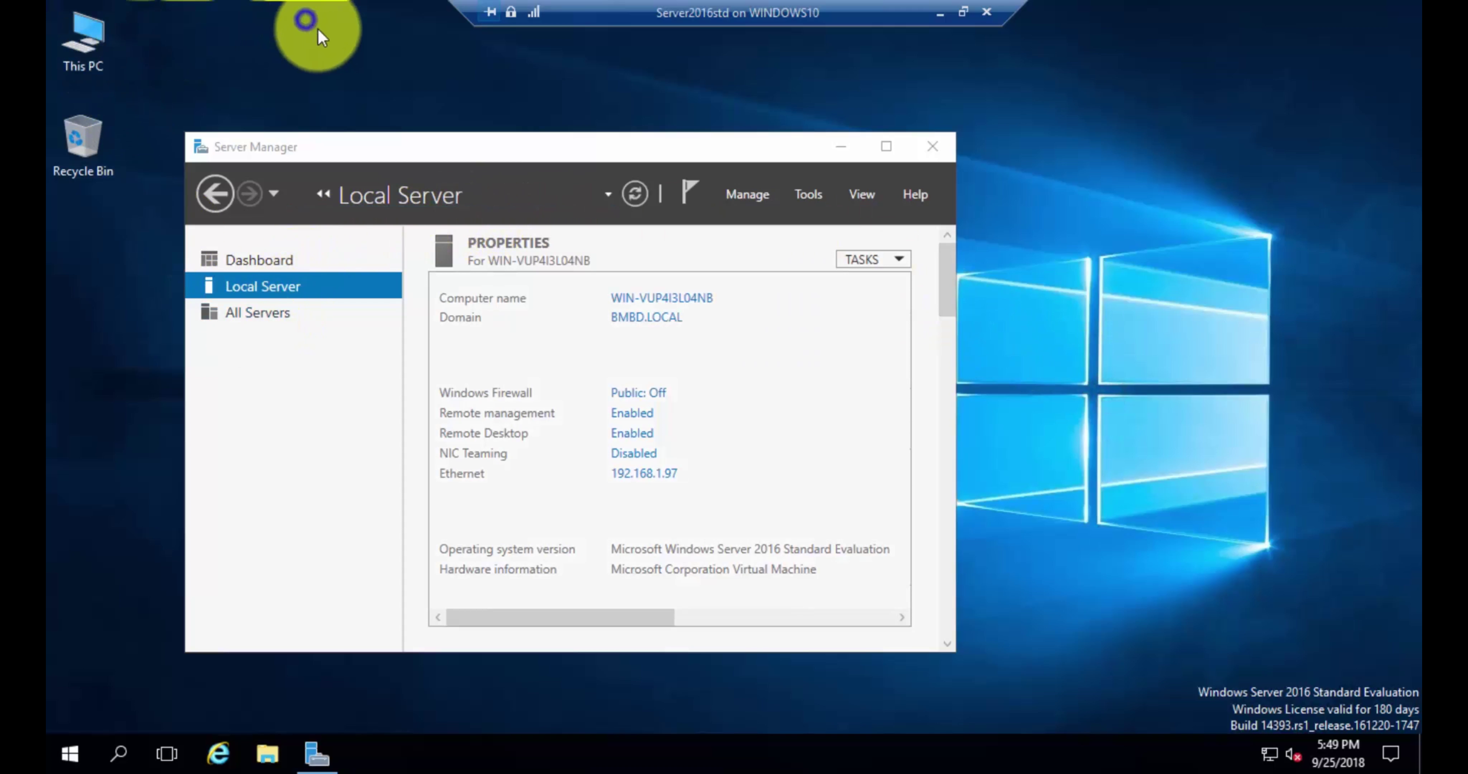
{"action": "left_click", "coordinate": [805, 198]}
{"action": "left_click", "coordinate": [804, 199]}
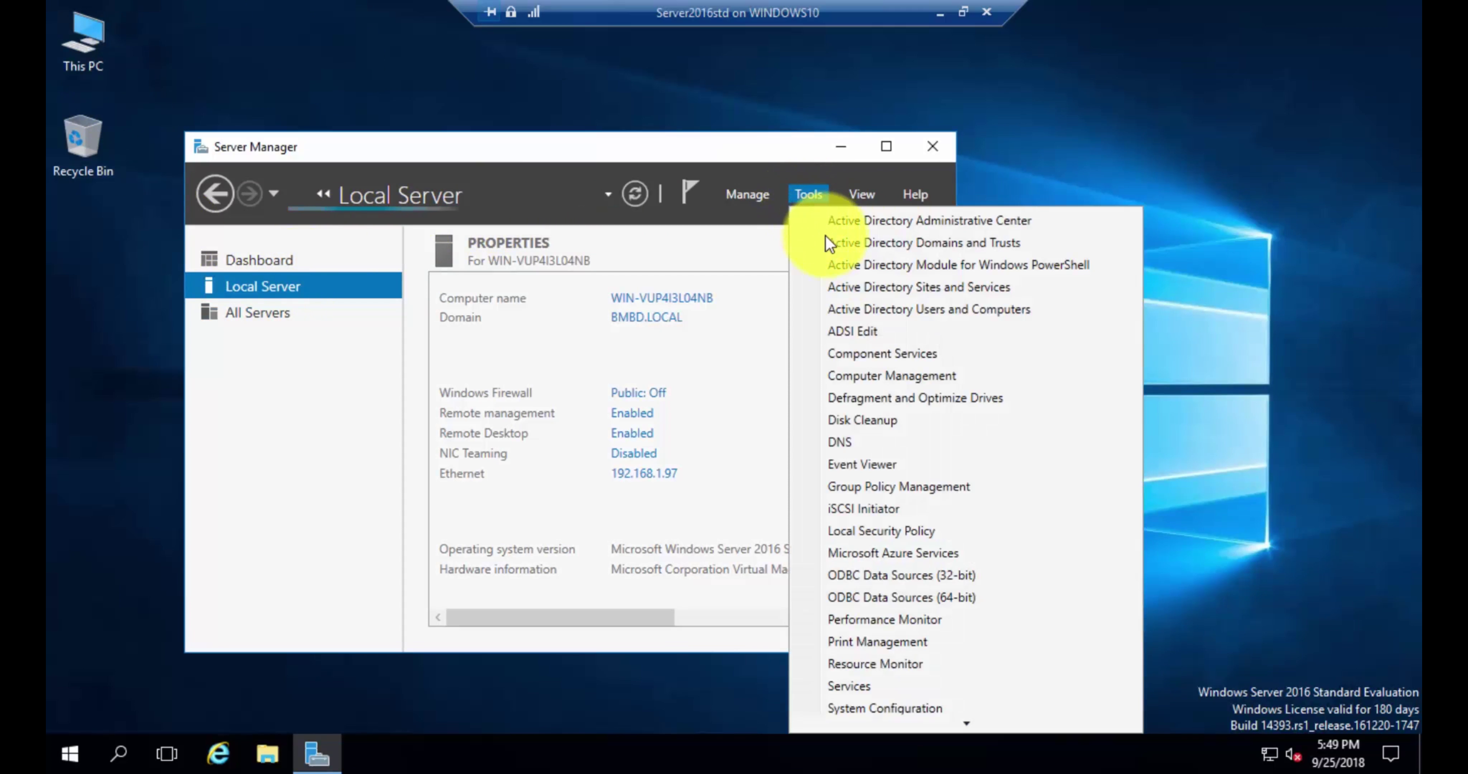
Launch Active Directory Users and Computers and choose New > User on the BMBD.LOCAL Users container.
{"action": "left_click", "coordinate": [865, 309]}
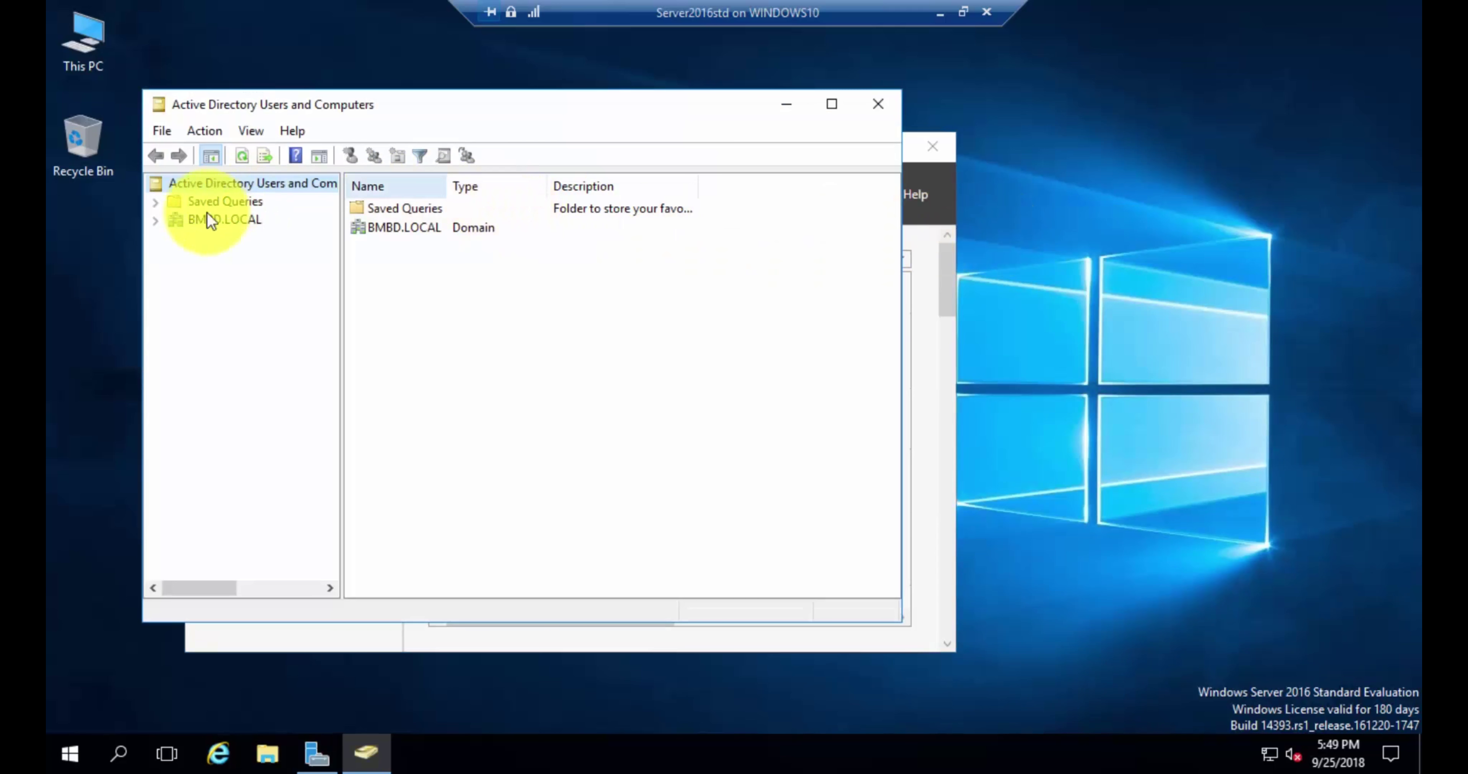
{"action": "left_click", "coordinate": [154, 221]}
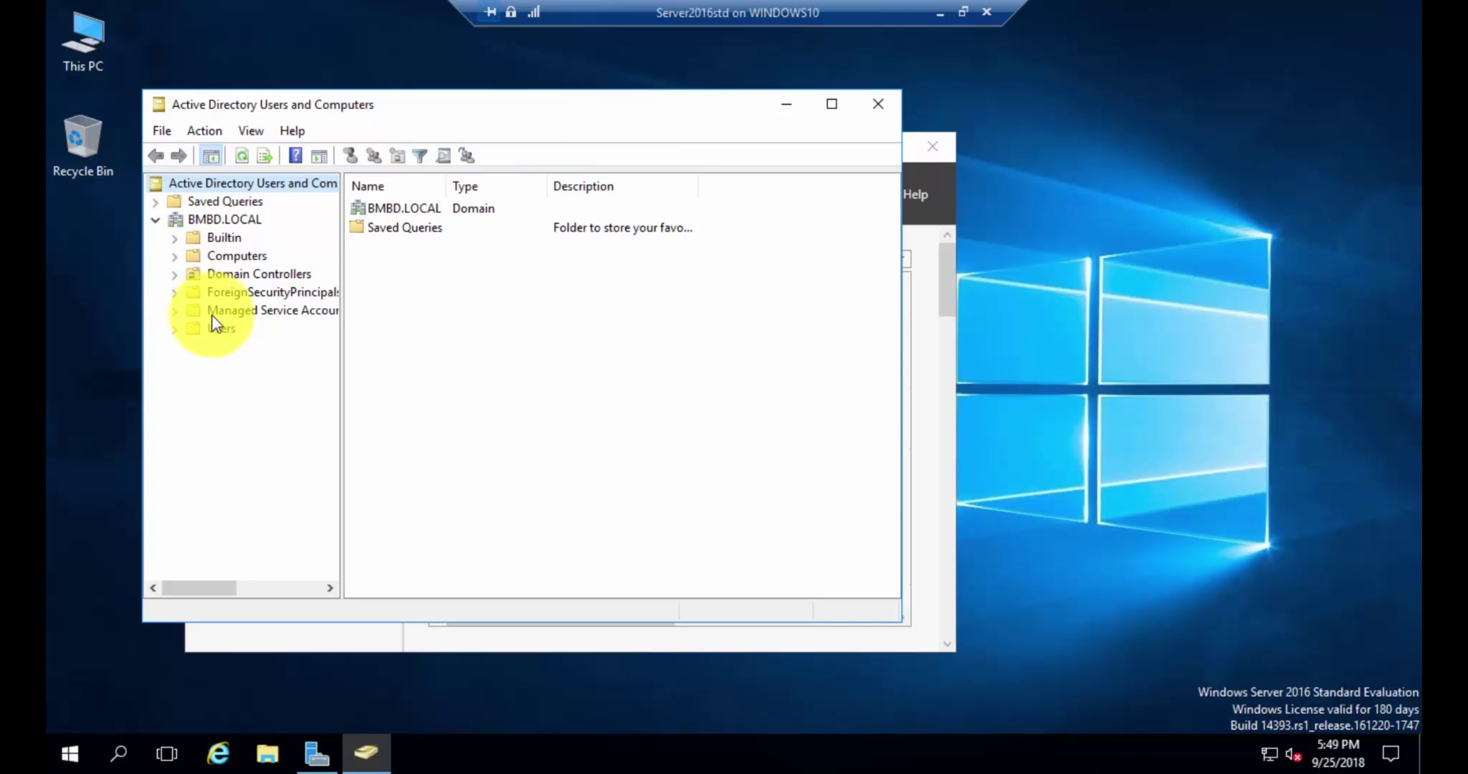
{"action": "left_click", "coordinate": [217, 329]}
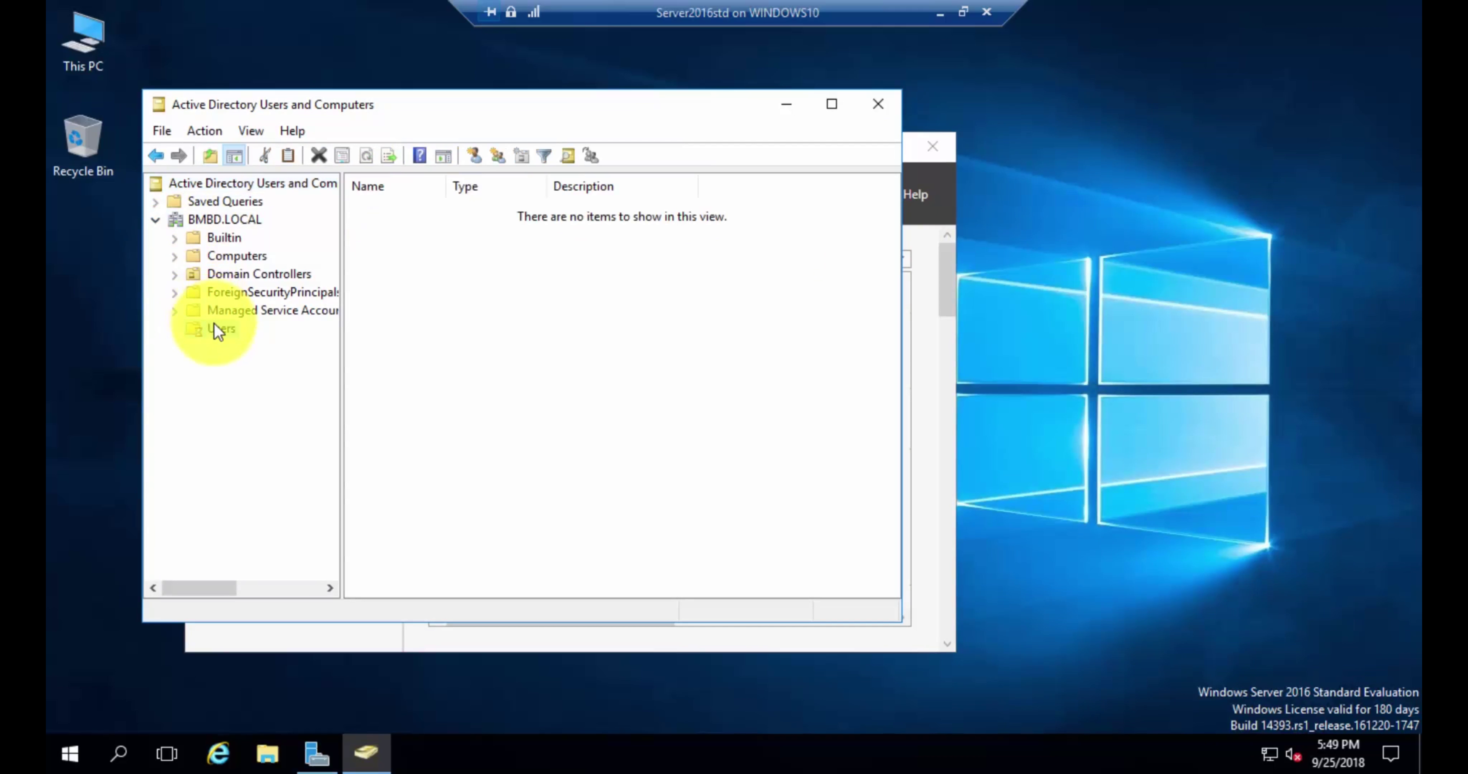
{"action": "left_click", "coordinate": [210, 329]}
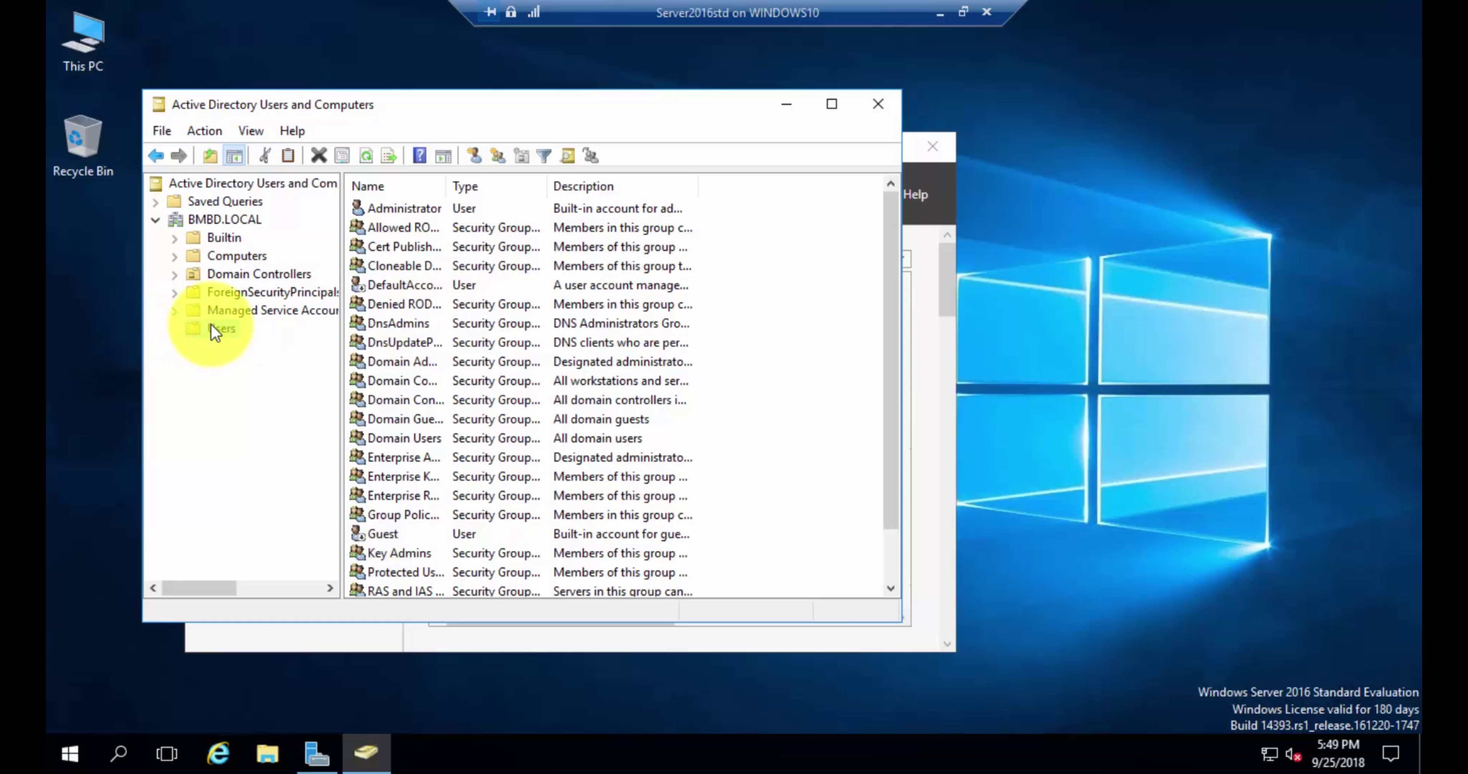
{"action": "right_click", "coordinate": [214, 332]}
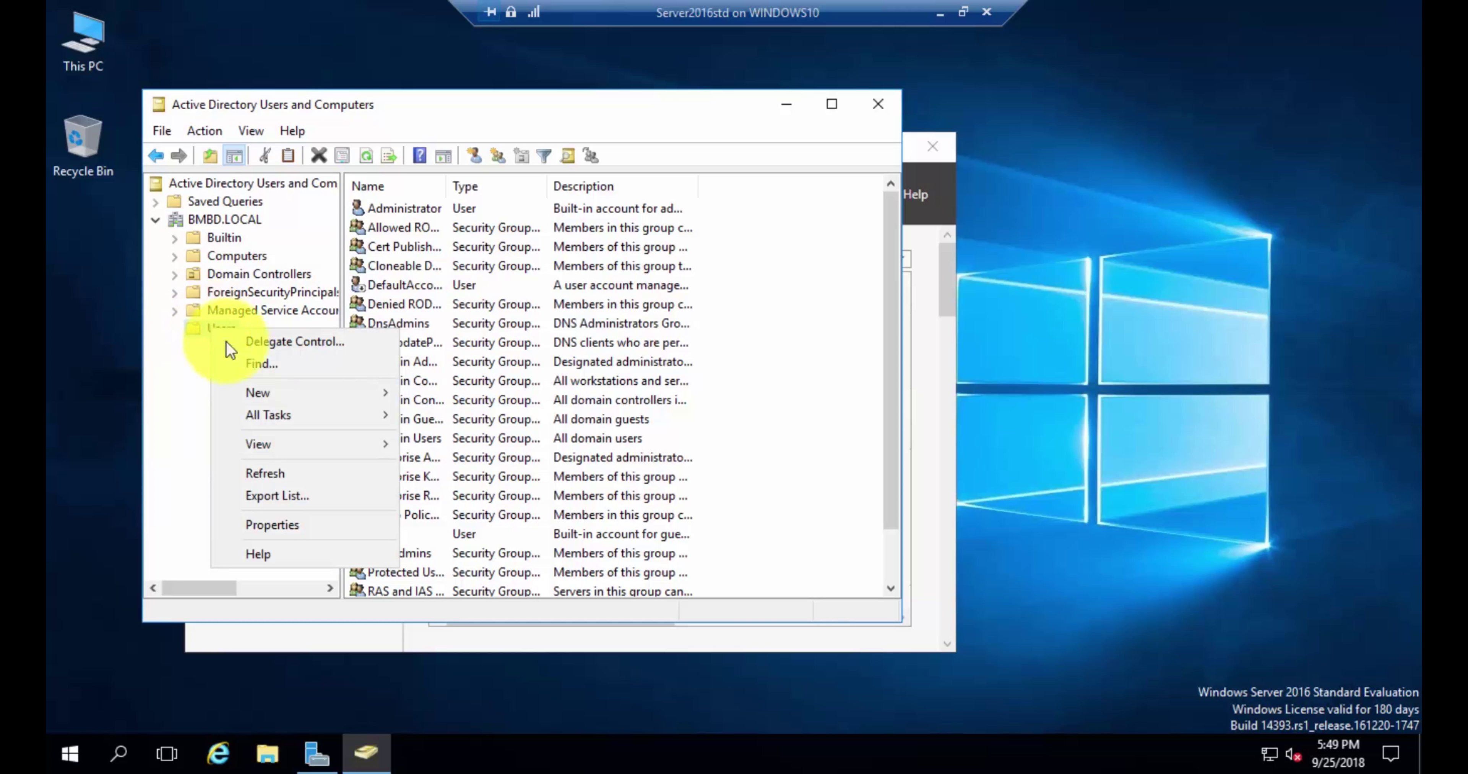
{"action": "mouse_move", "coordinate": [275, 449]}
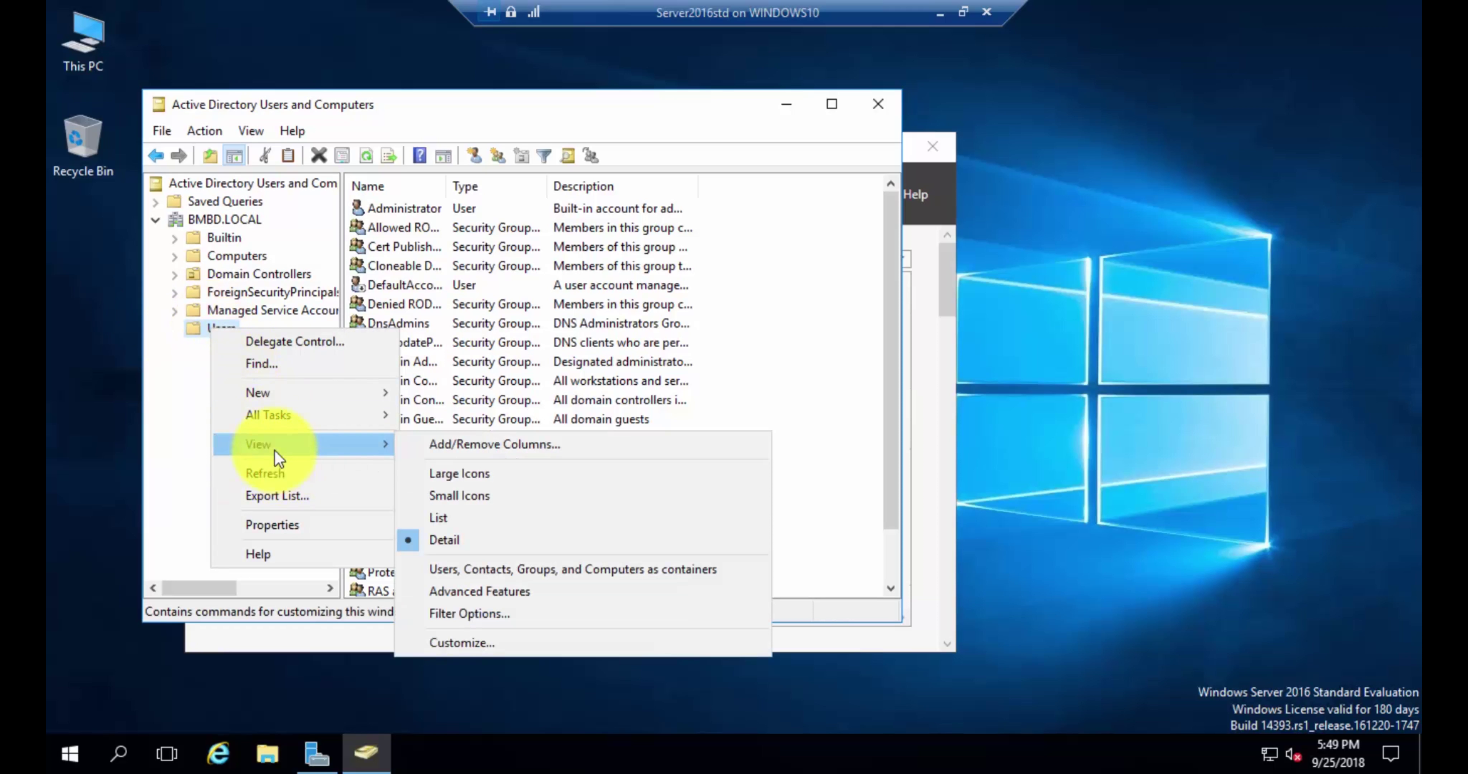
{"action": "left_click", "coordinate": [279, 393]}
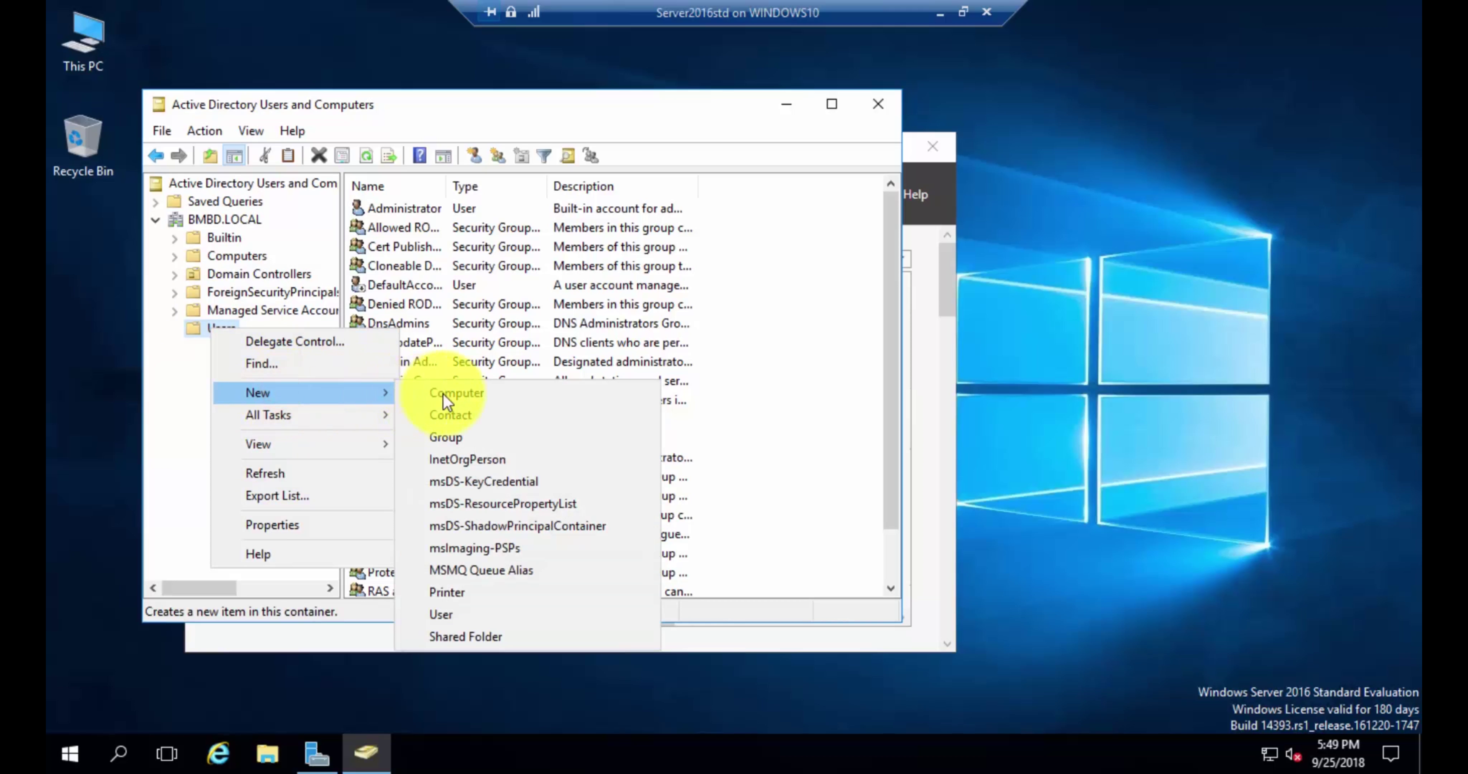
{"action": "left_click", "coordinate": [458, 613]}
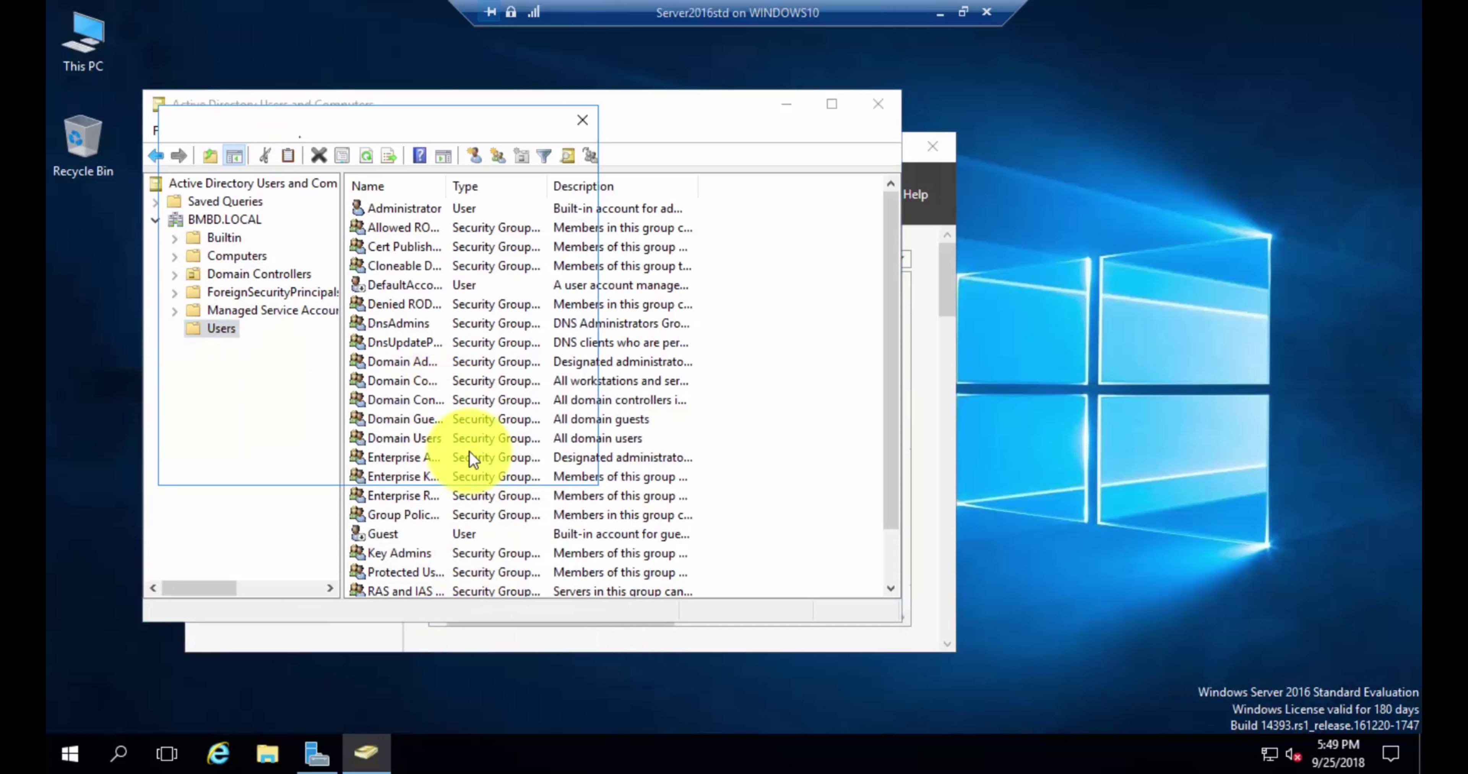
Enter 'help' as the user logon name and 'TH' as the first name, then go to Next.
{"action": "left_click", "coordinate": [331, 228]}
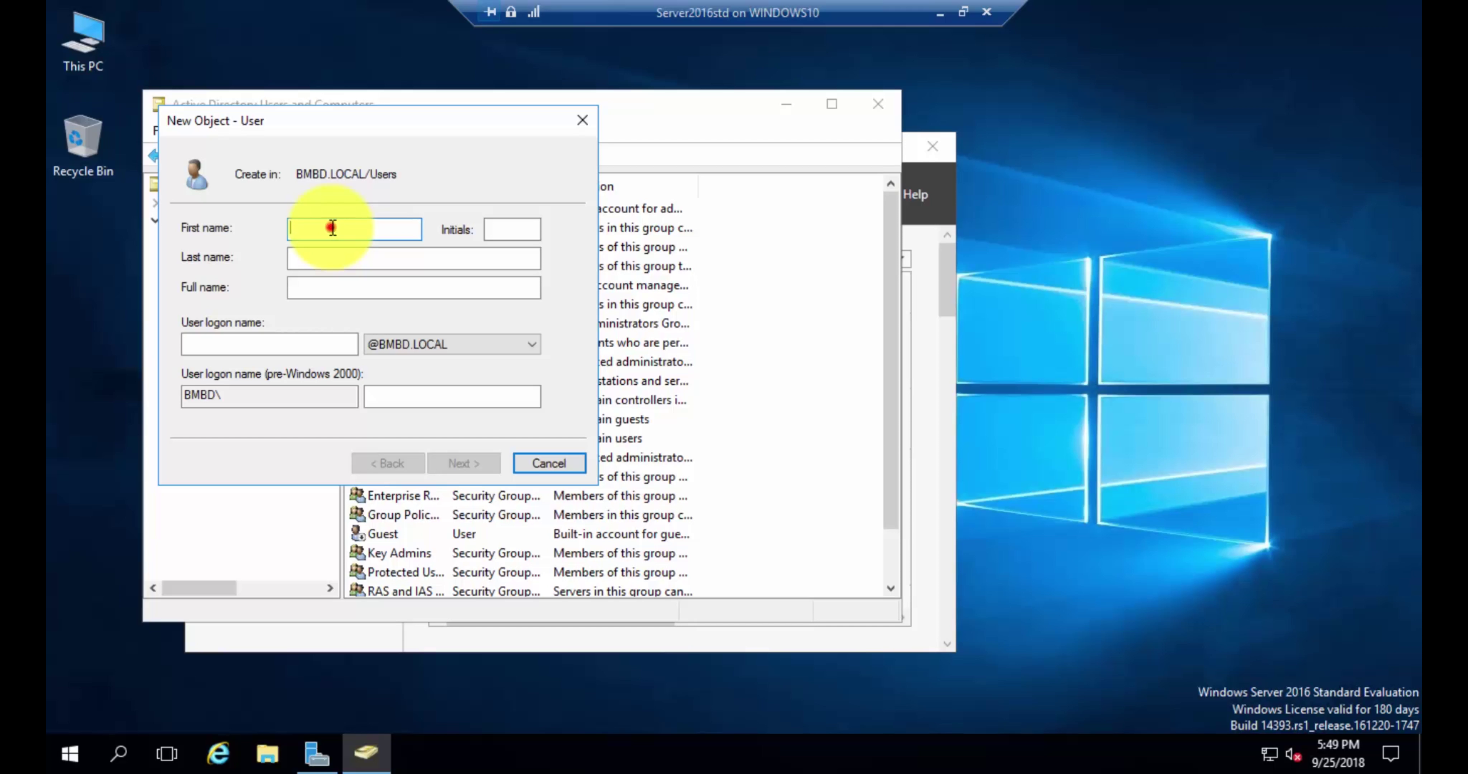
{"action": "left_click", "coordinate": [260, 349]}
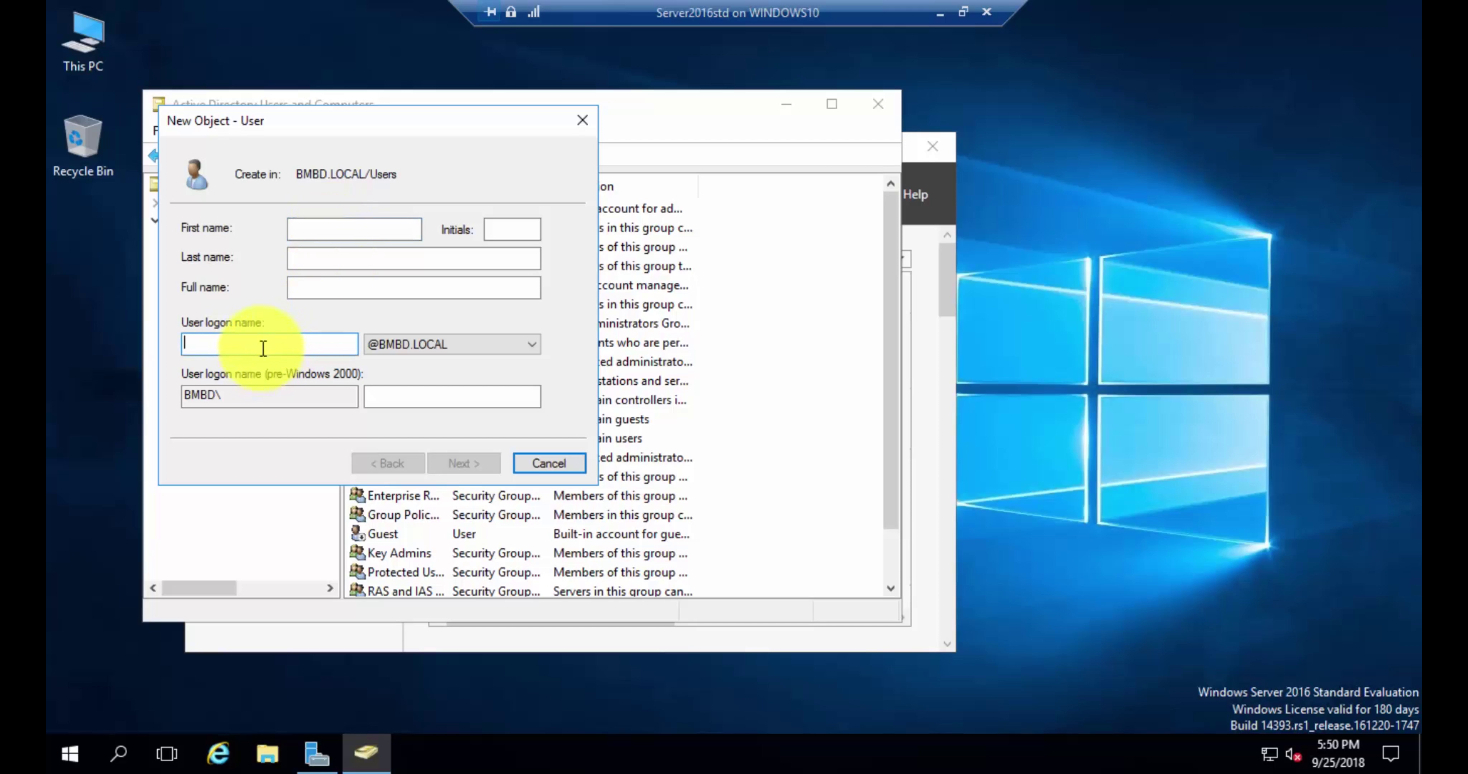
{"action": "type", "text": "he"}
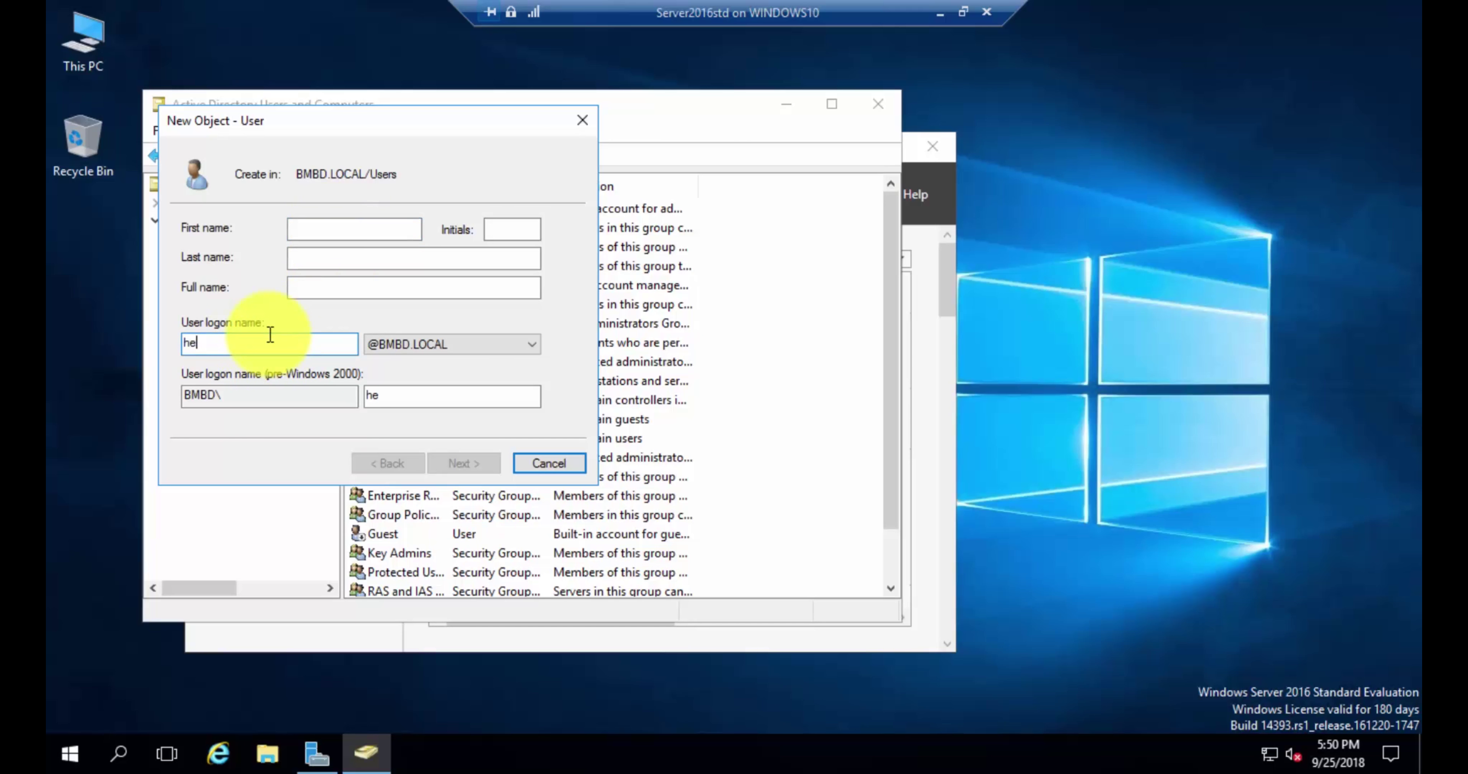
{"action": "type", "text": "lp"}
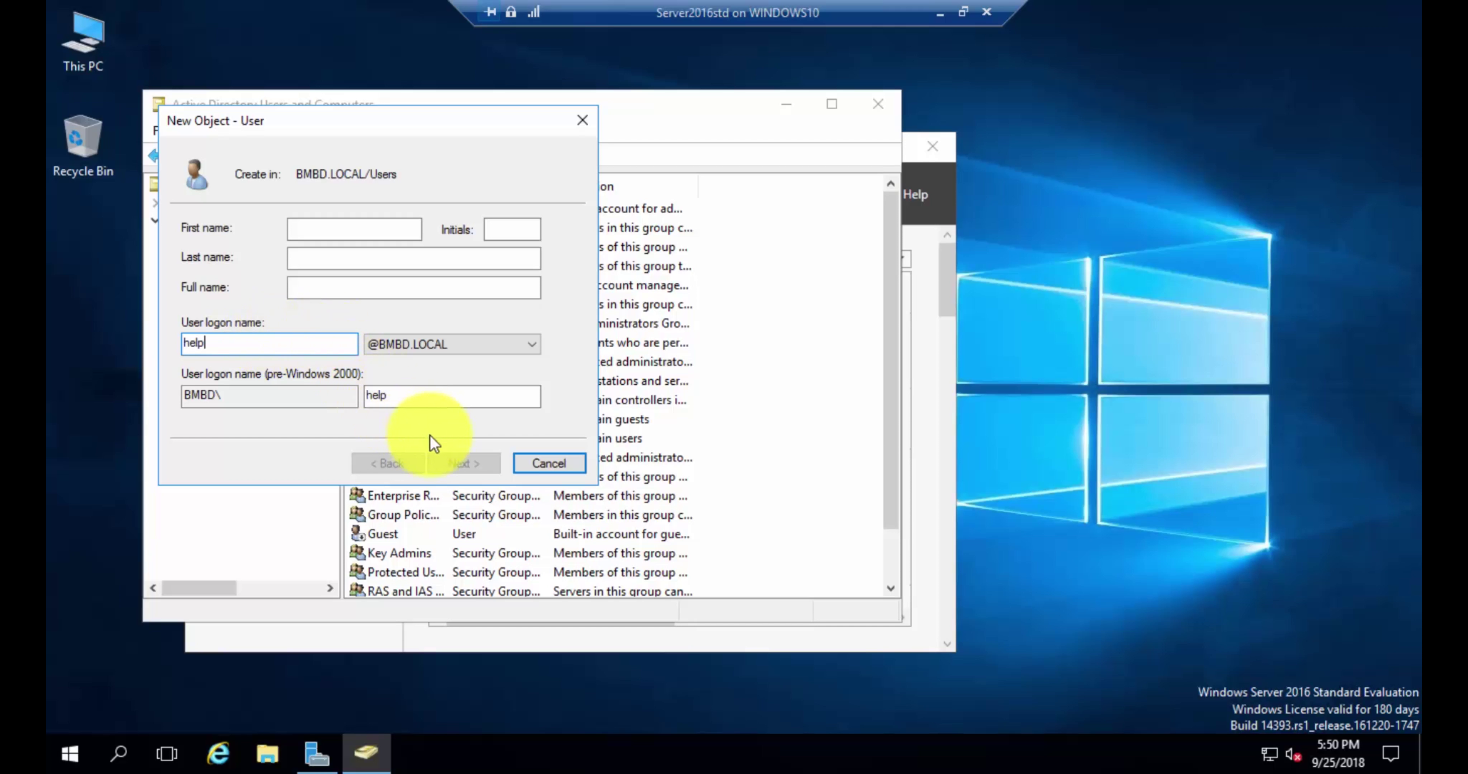
{"action": "left_click", "coordinate": [349, 228]}
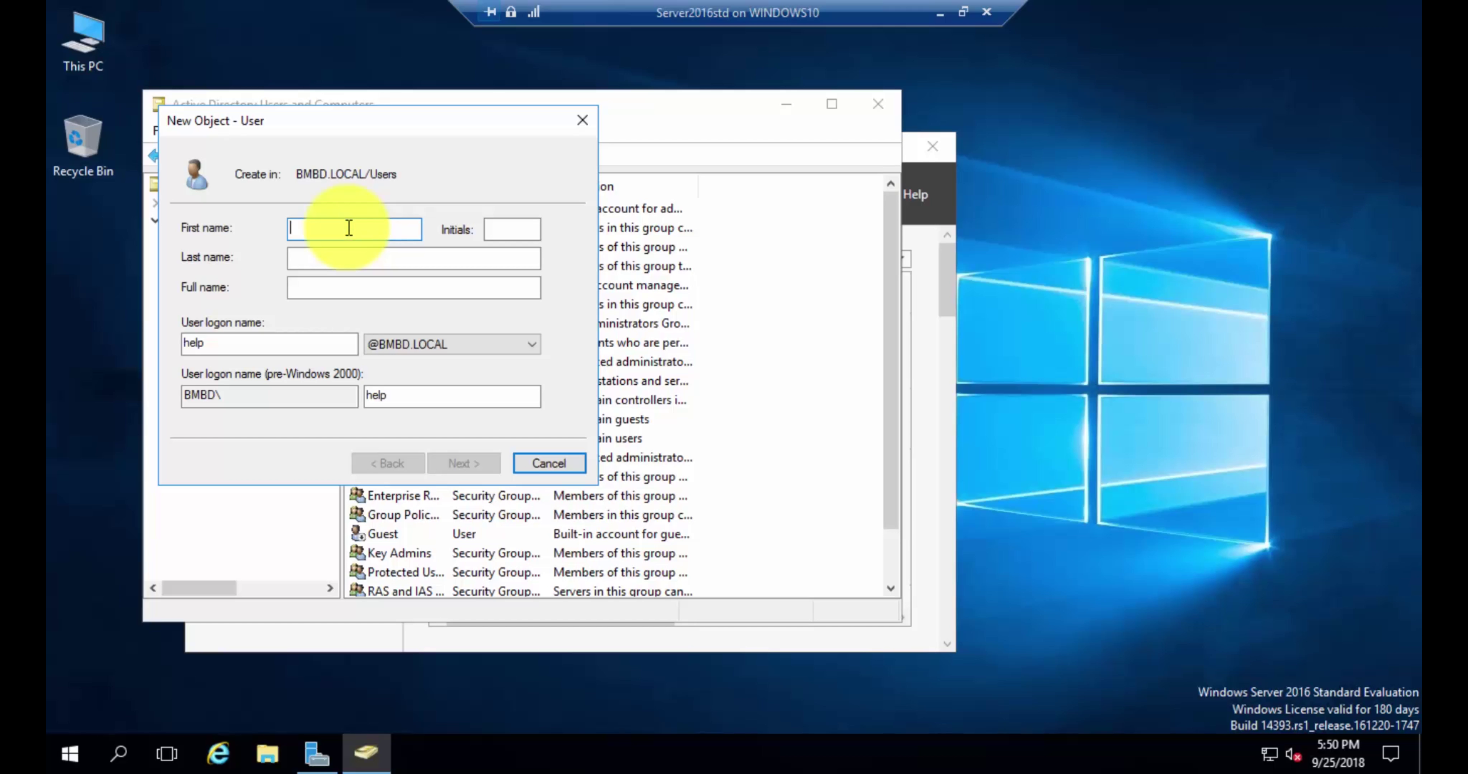
{"action": "type", "text": "TH"}
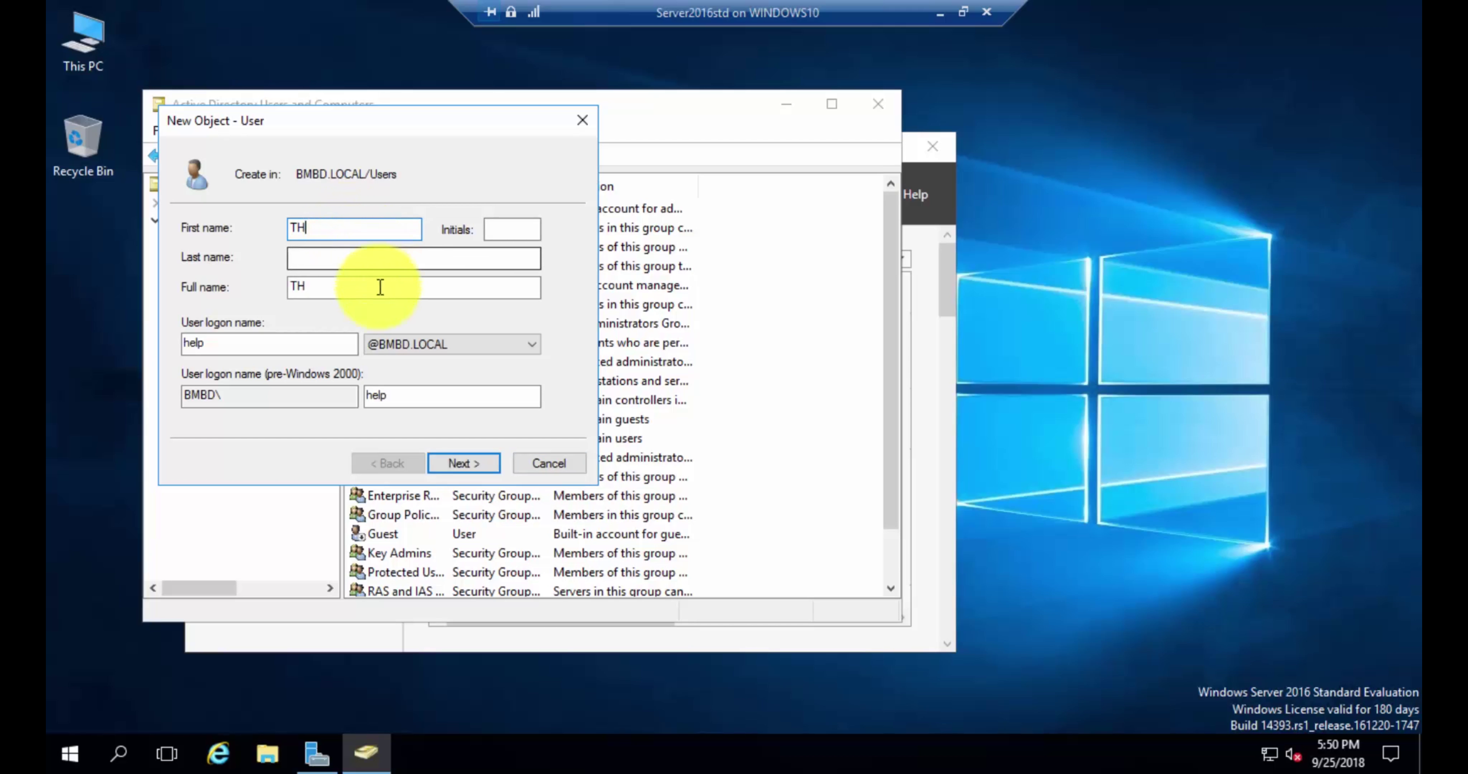
{"action": "left_click", "coordinate": [465, 463]}
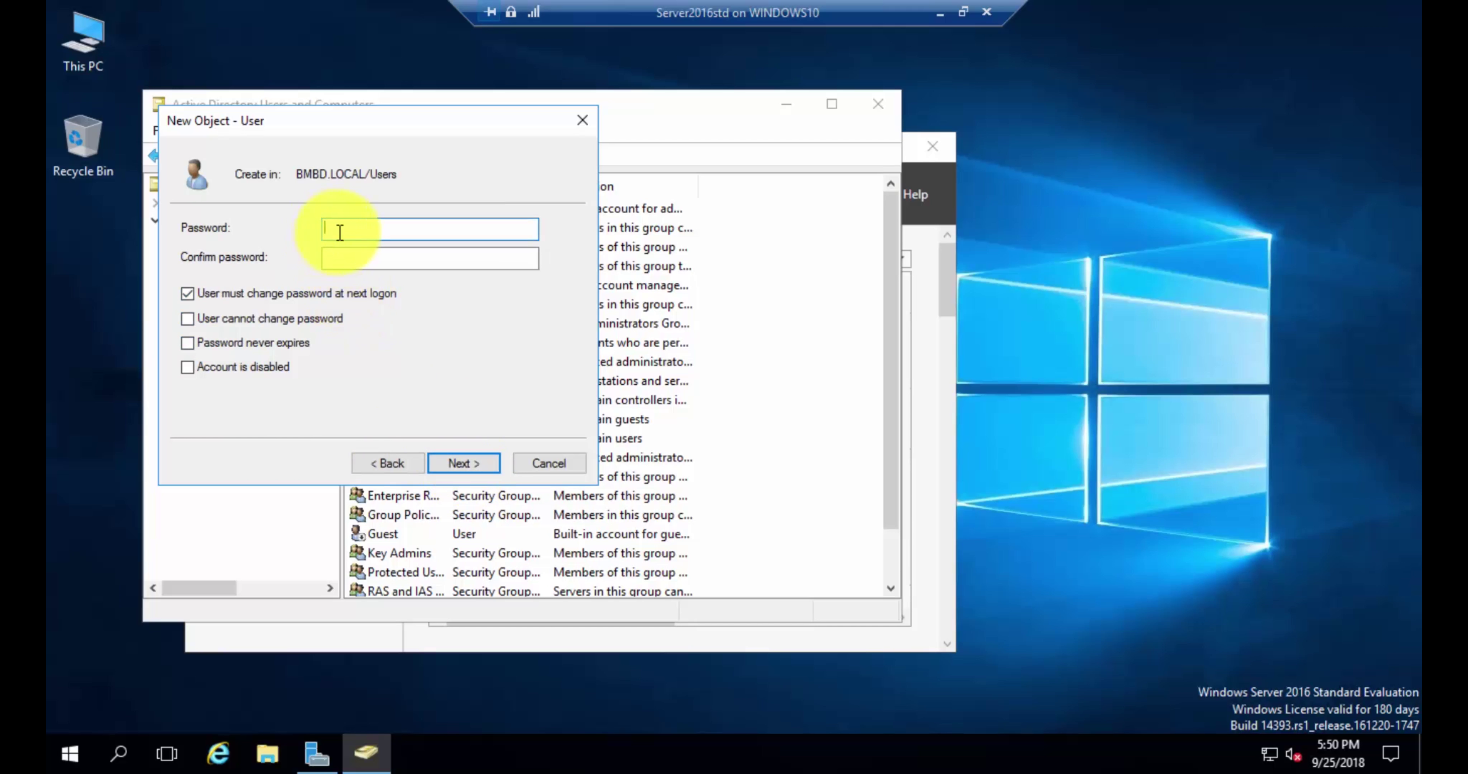
Give TH a password, clear change-at-next-logon, set Password never expires, and finish creating the user.
{"action": "key", "text": "Tab"}
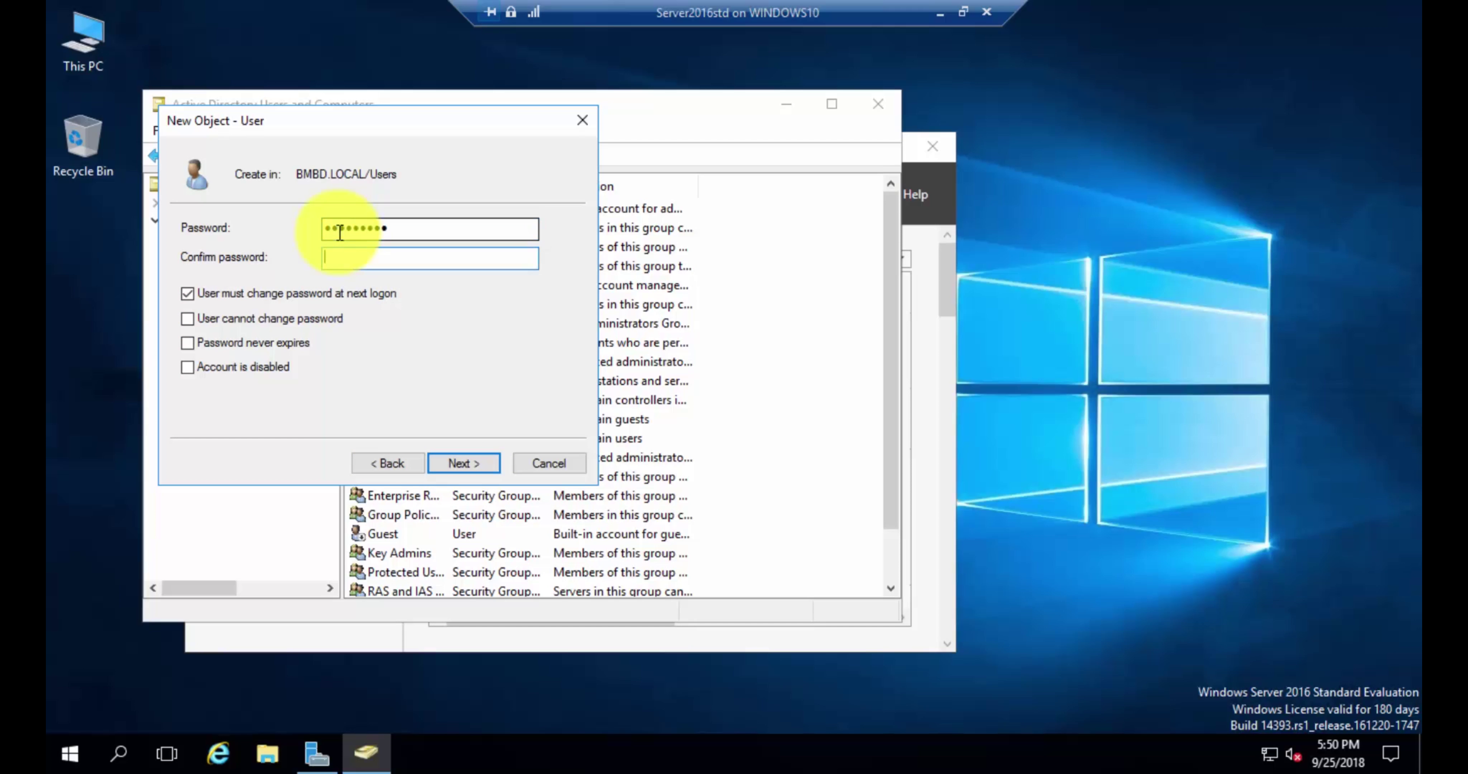
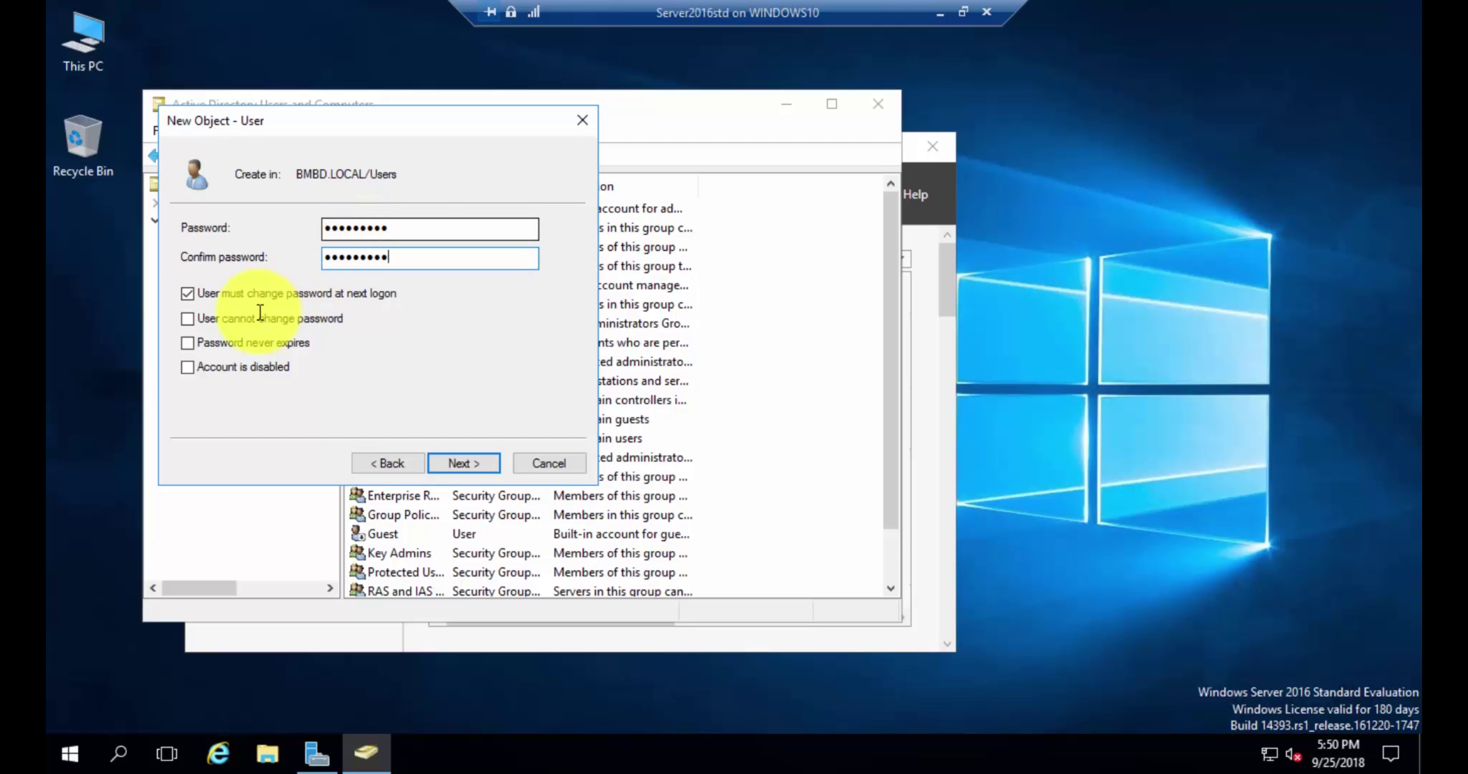
{"action": "left_click", "coordinate": [187, 293]}
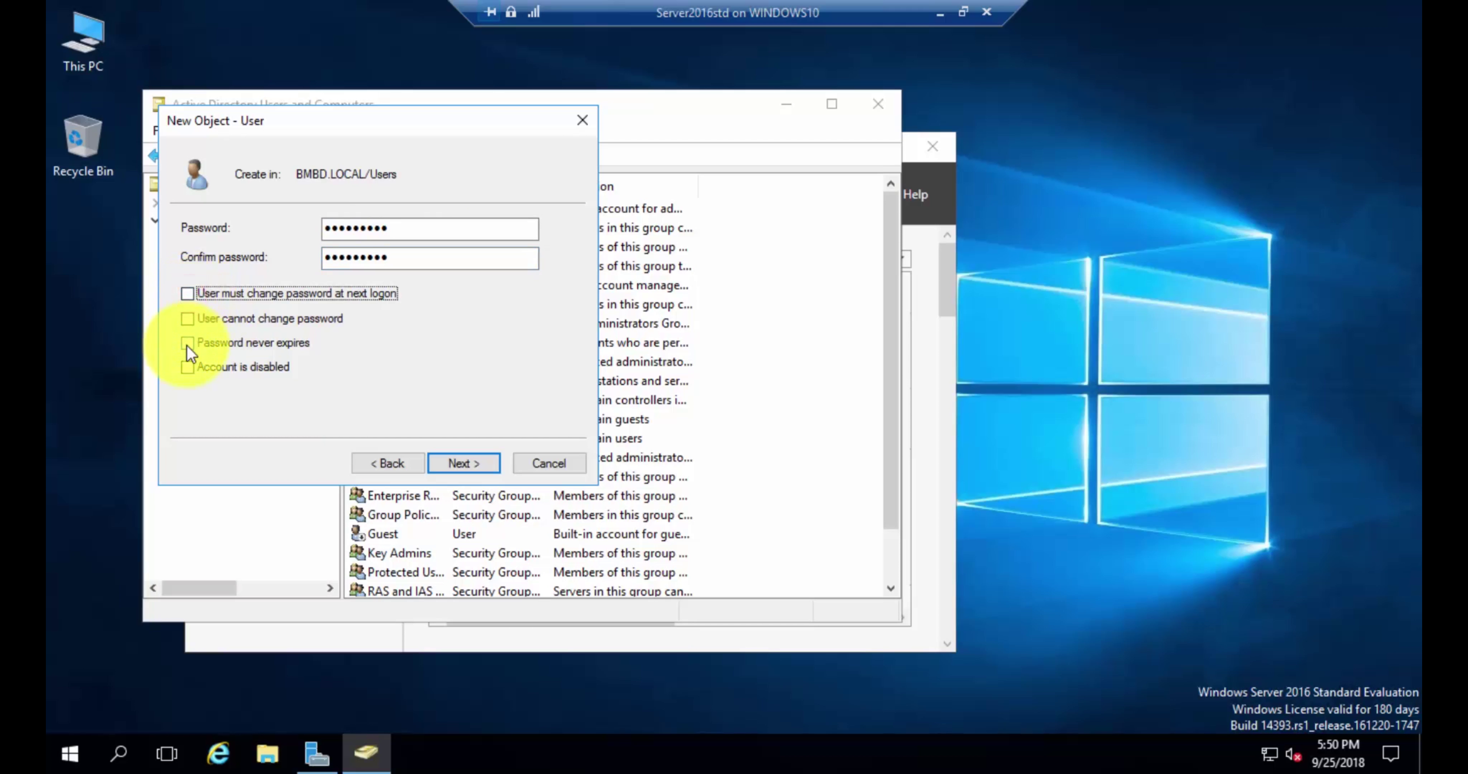
{"action": "left_click", "coordinate": [187, 345]}
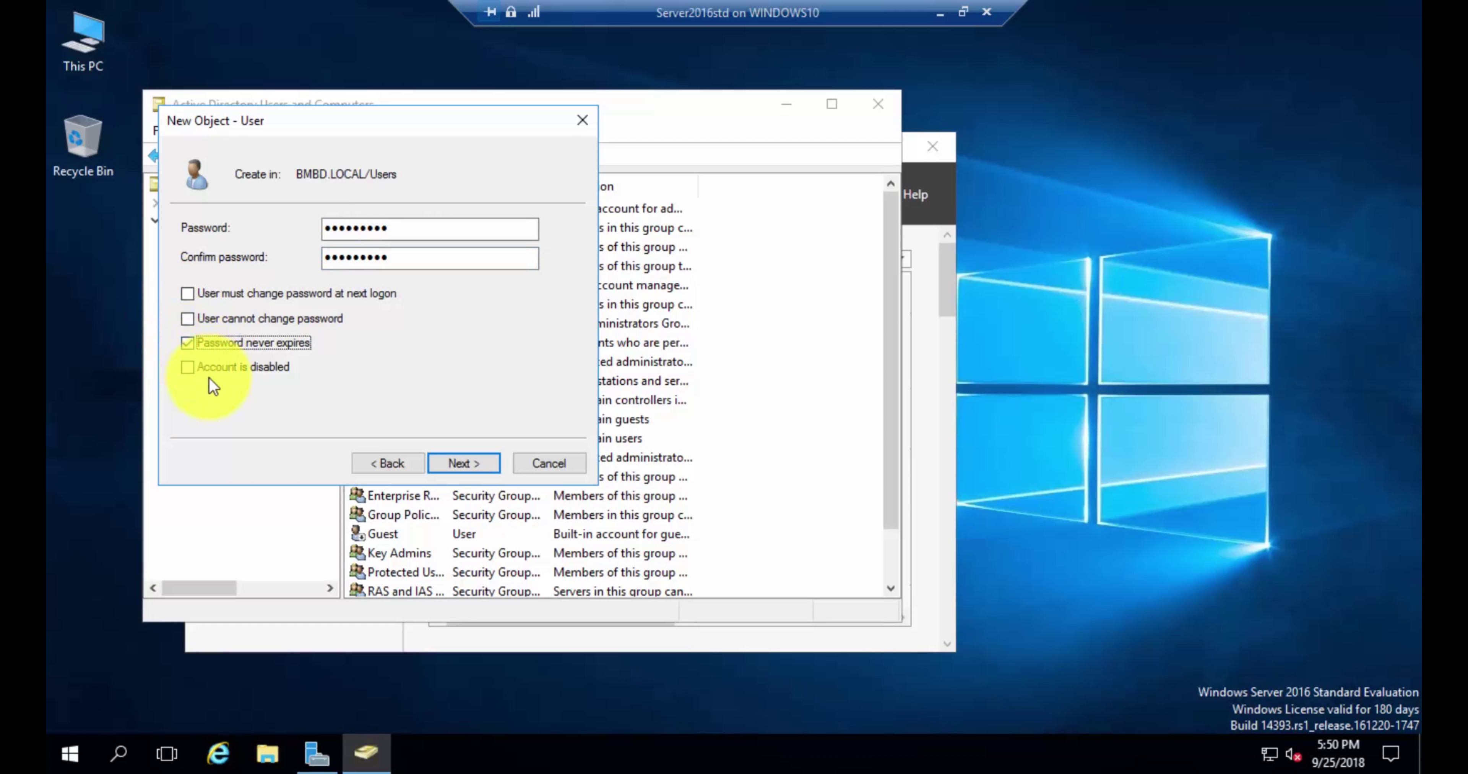
{"action": "left_click", "coordinate": [448, 464]}
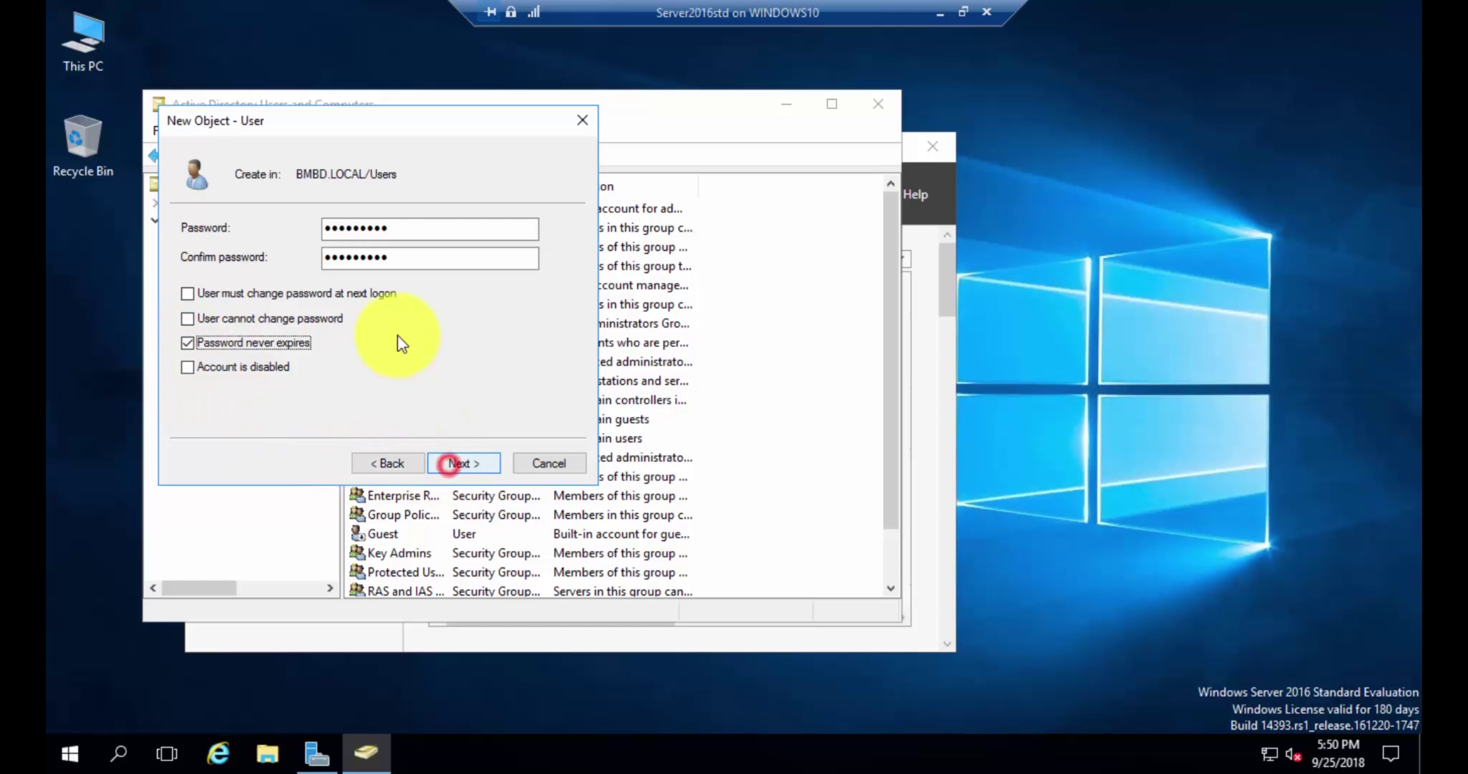
{"action": "left_click", "coordinate": [445, 466]}
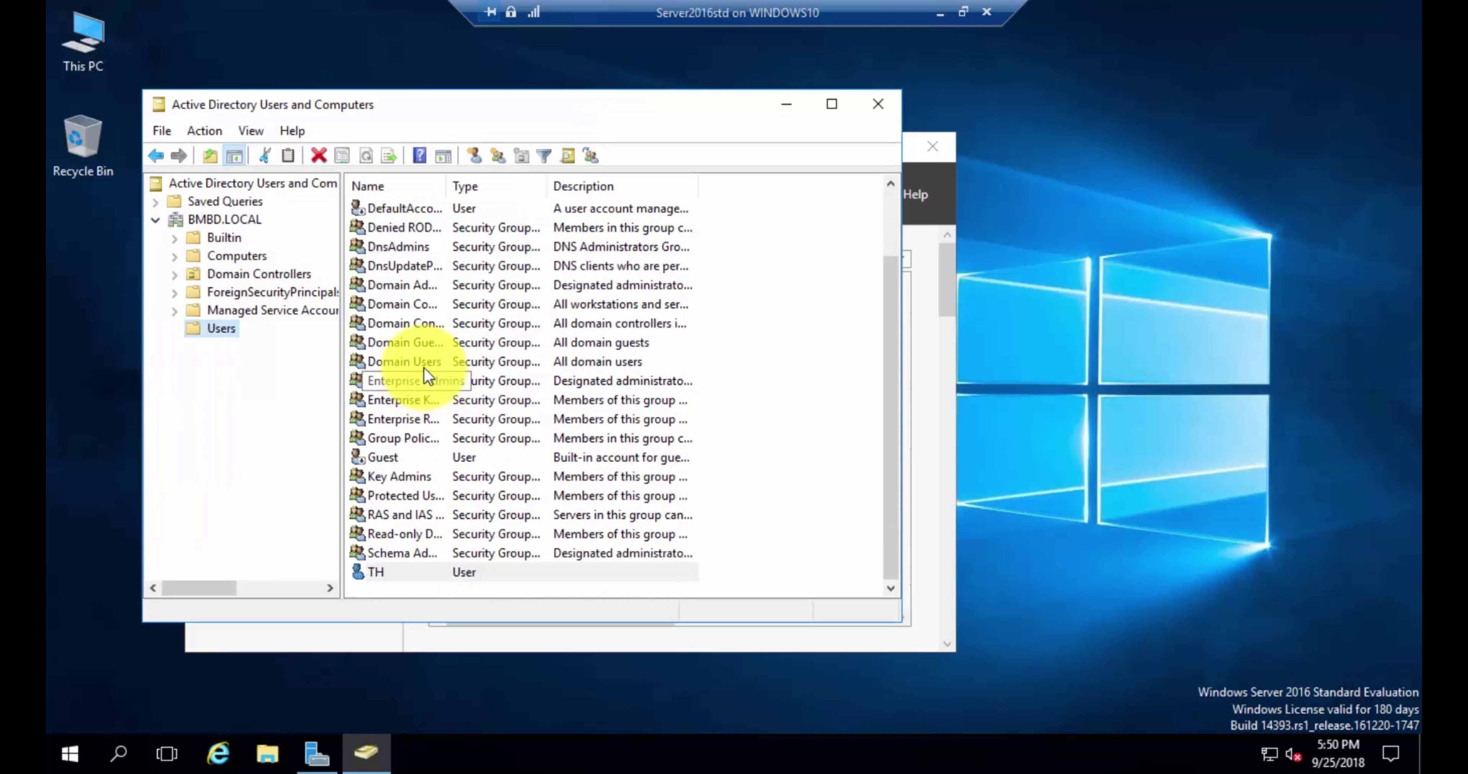
Open user TH's Properties on the Member Of page.
{"action": "right_click", "coordinate": [449, 570]}
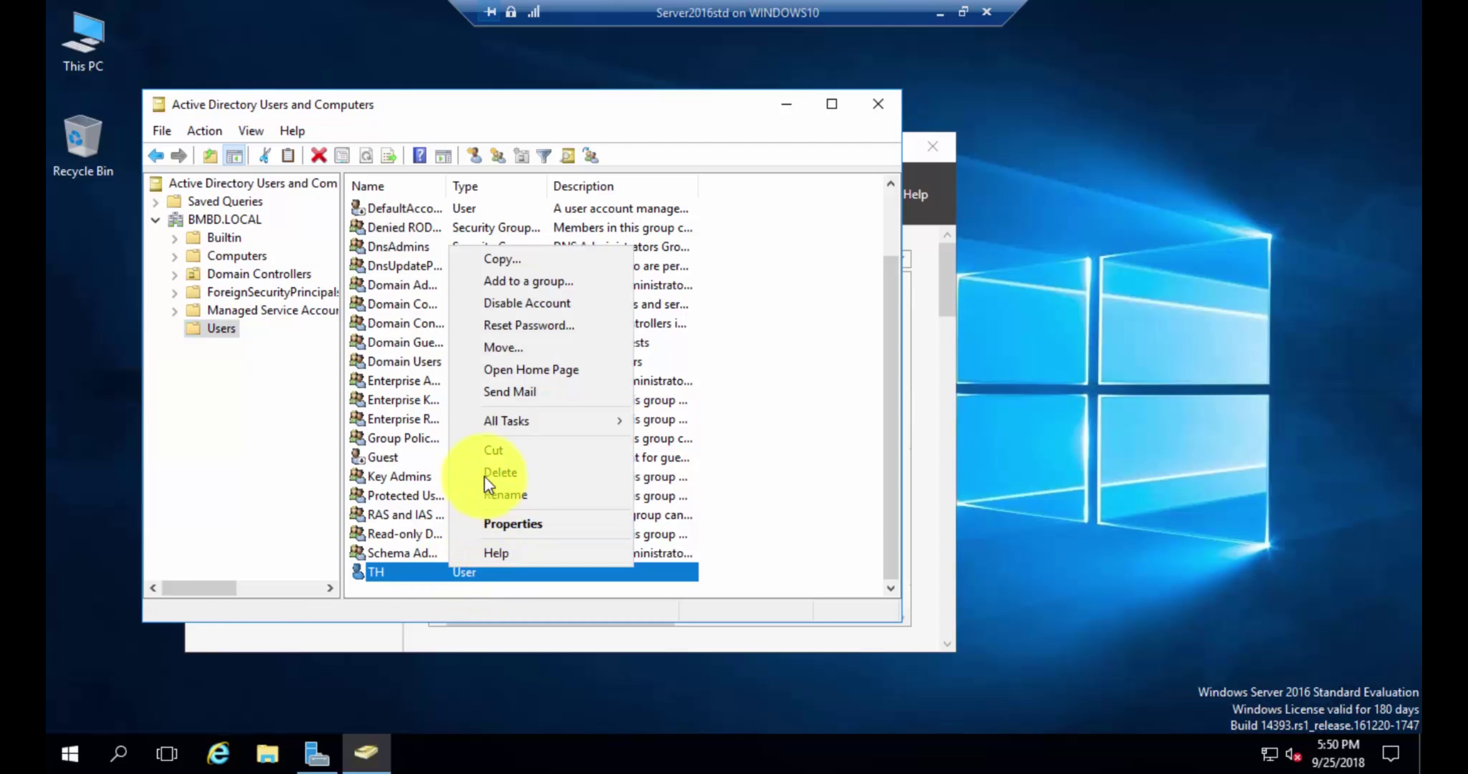
{"action": "left_click", "coordinate": [501, 285]}
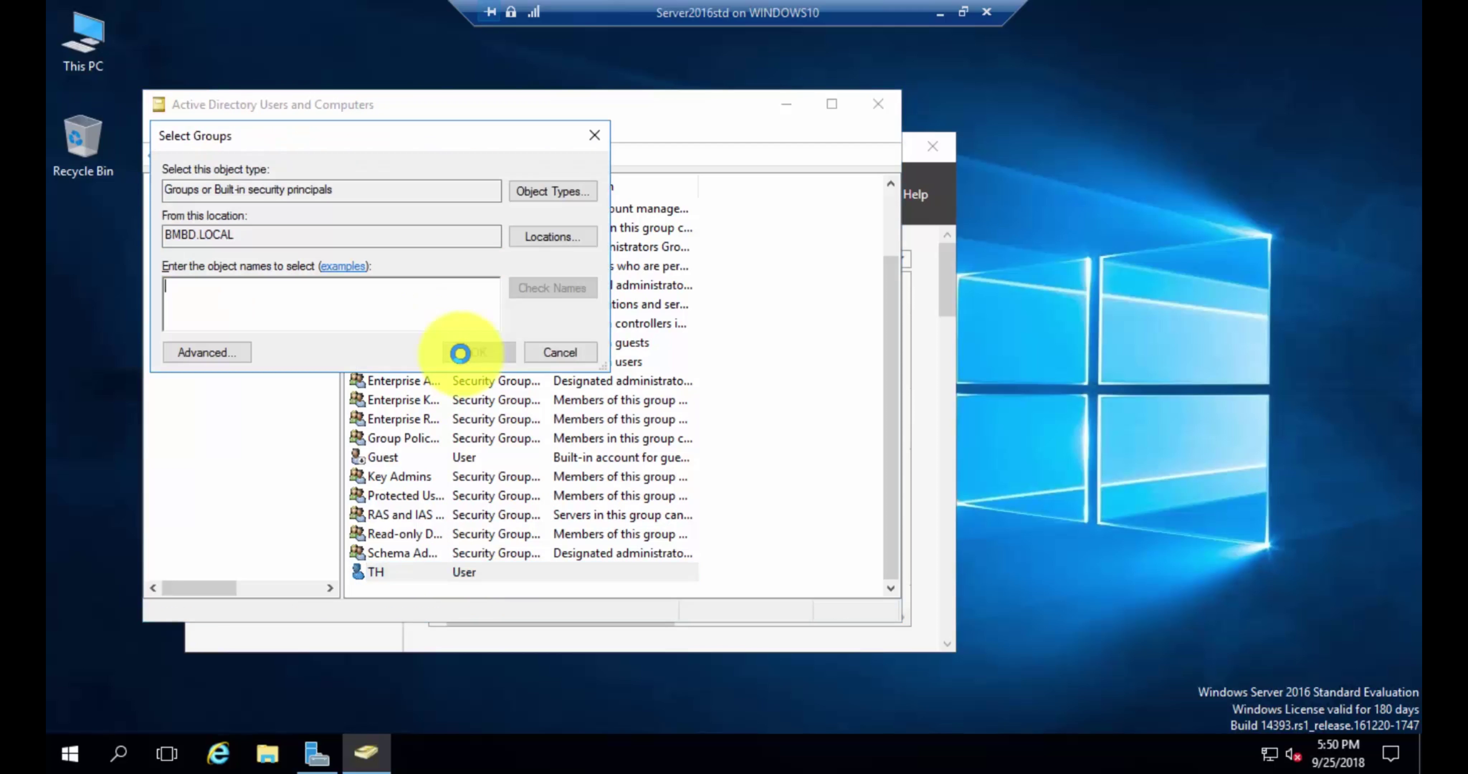
{"action": "left_click", "coordinate": [535, 356]}
{"action": "right_click", "coordinate": [442, 571]}
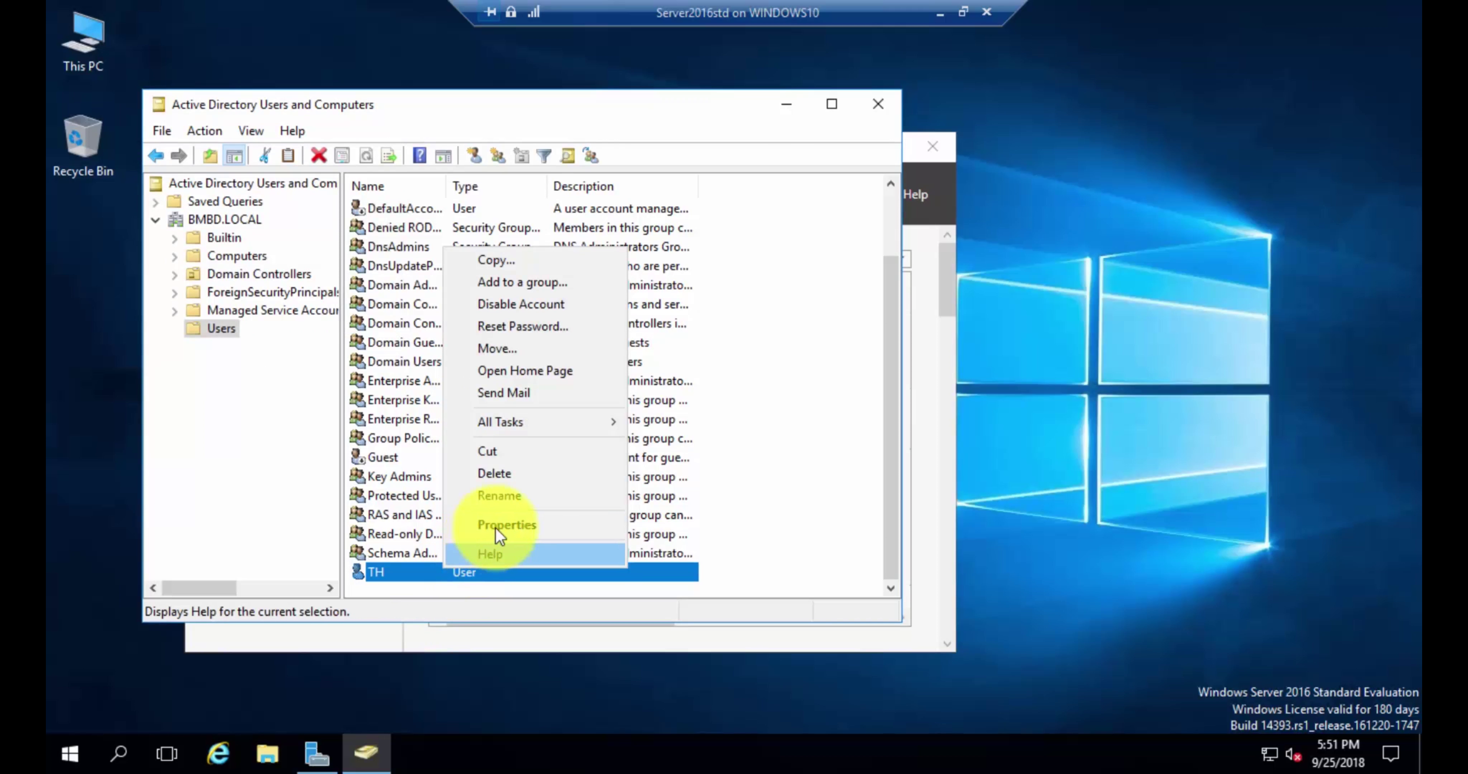
{"action": "left_click", "coordinate": [501, 524]}
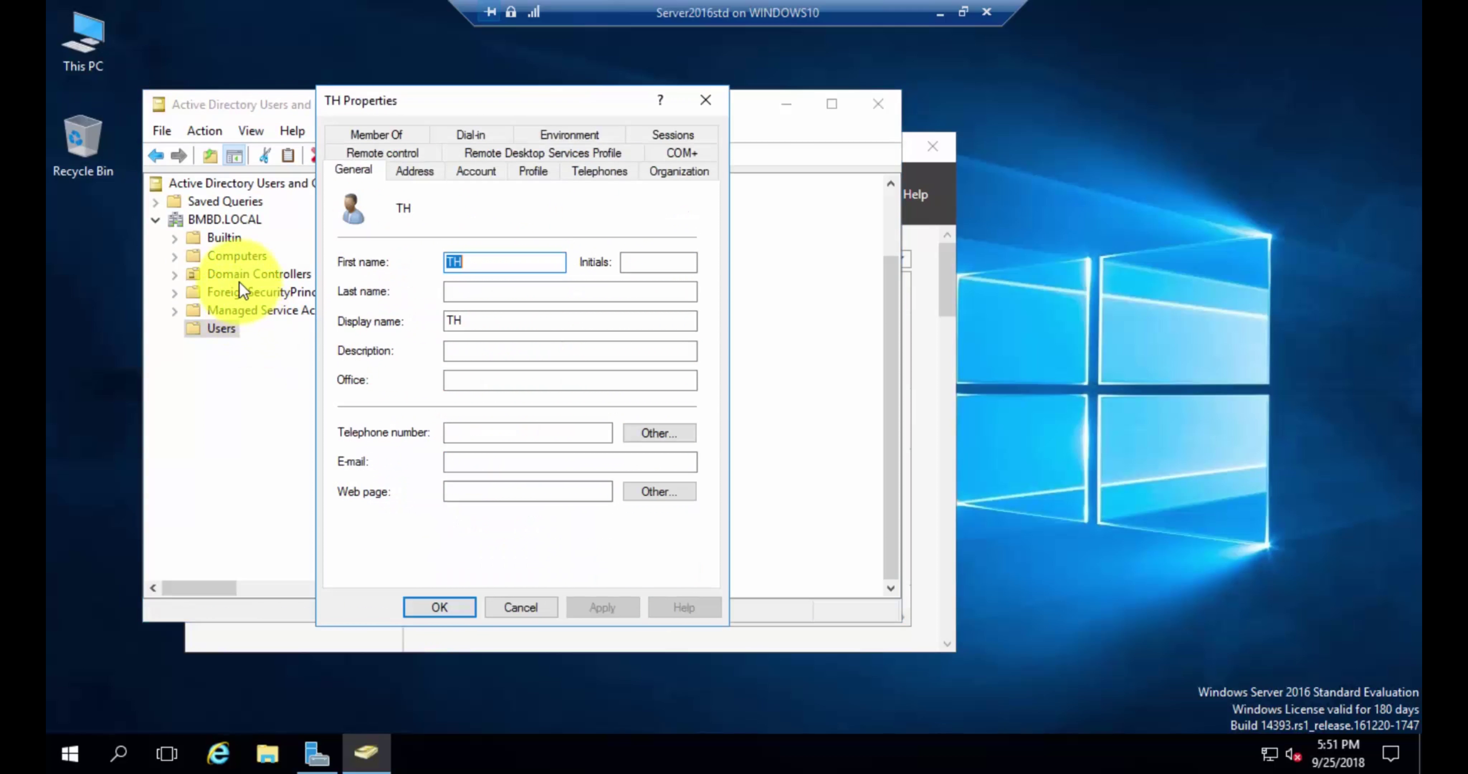
{"action": "left_click", "coordinate": [377, 137]}
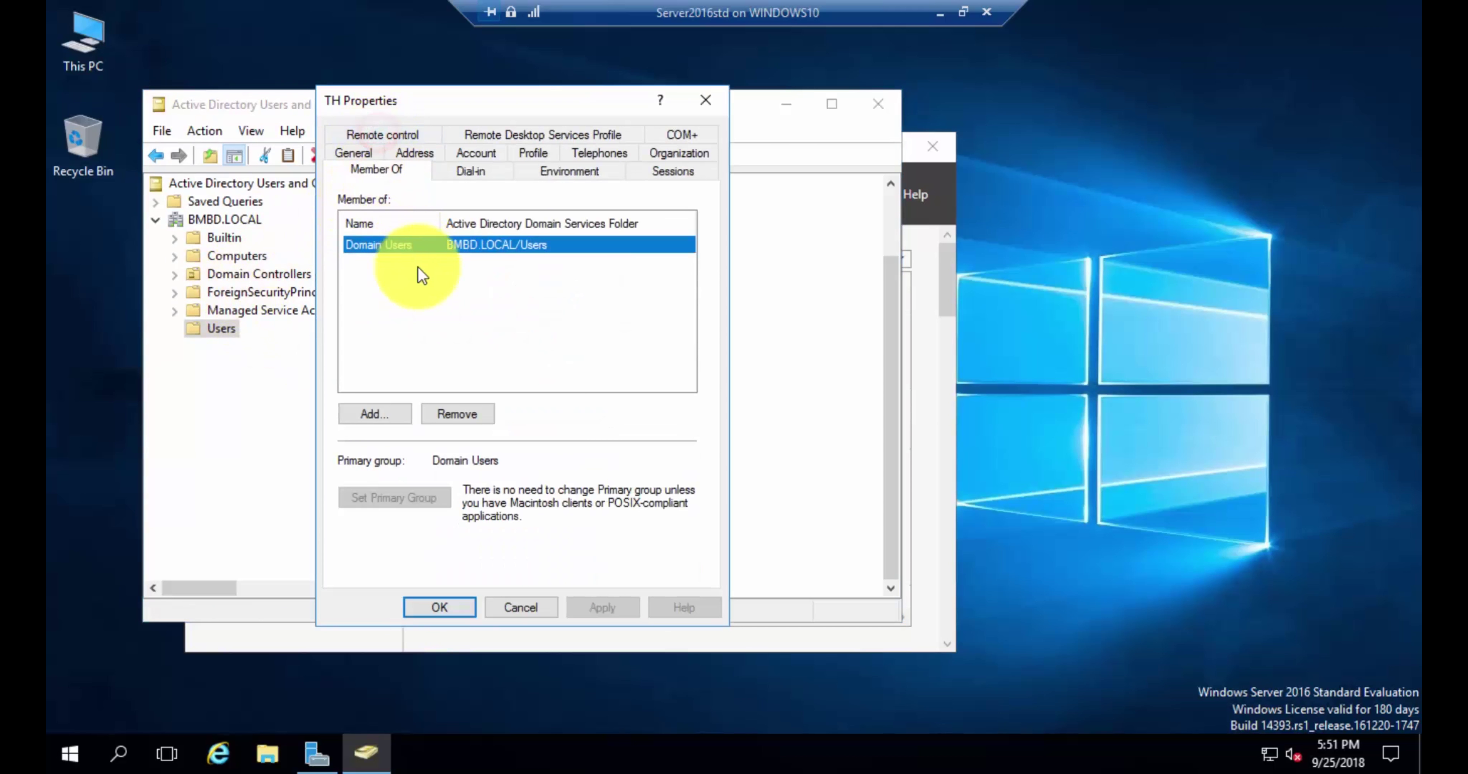
Add 'domain admin', resolved to Domain Admins, to TH's groups, then apply and close.
{"action": "left_click", "coordinate": [374, 414]}
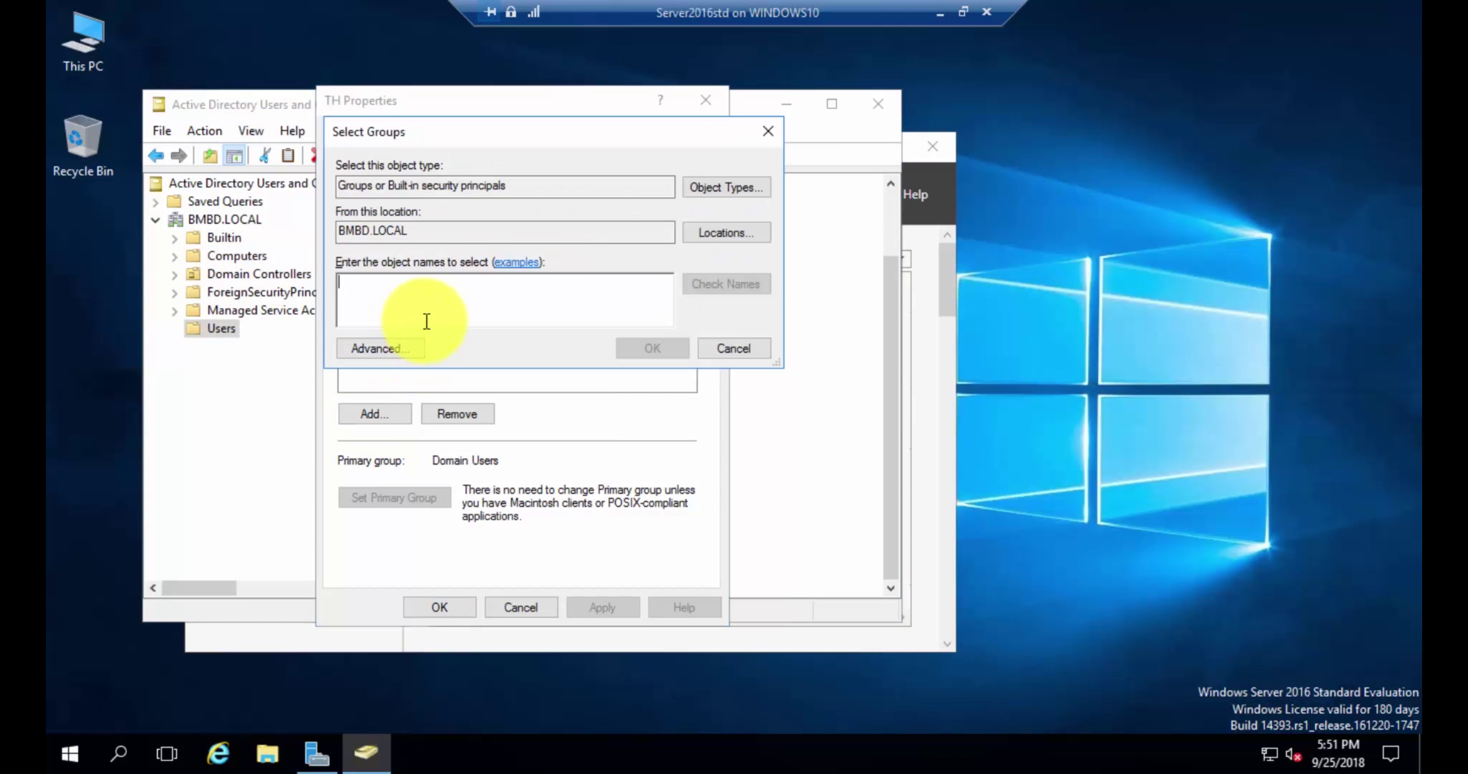
{"action": "type", "text": "do"}
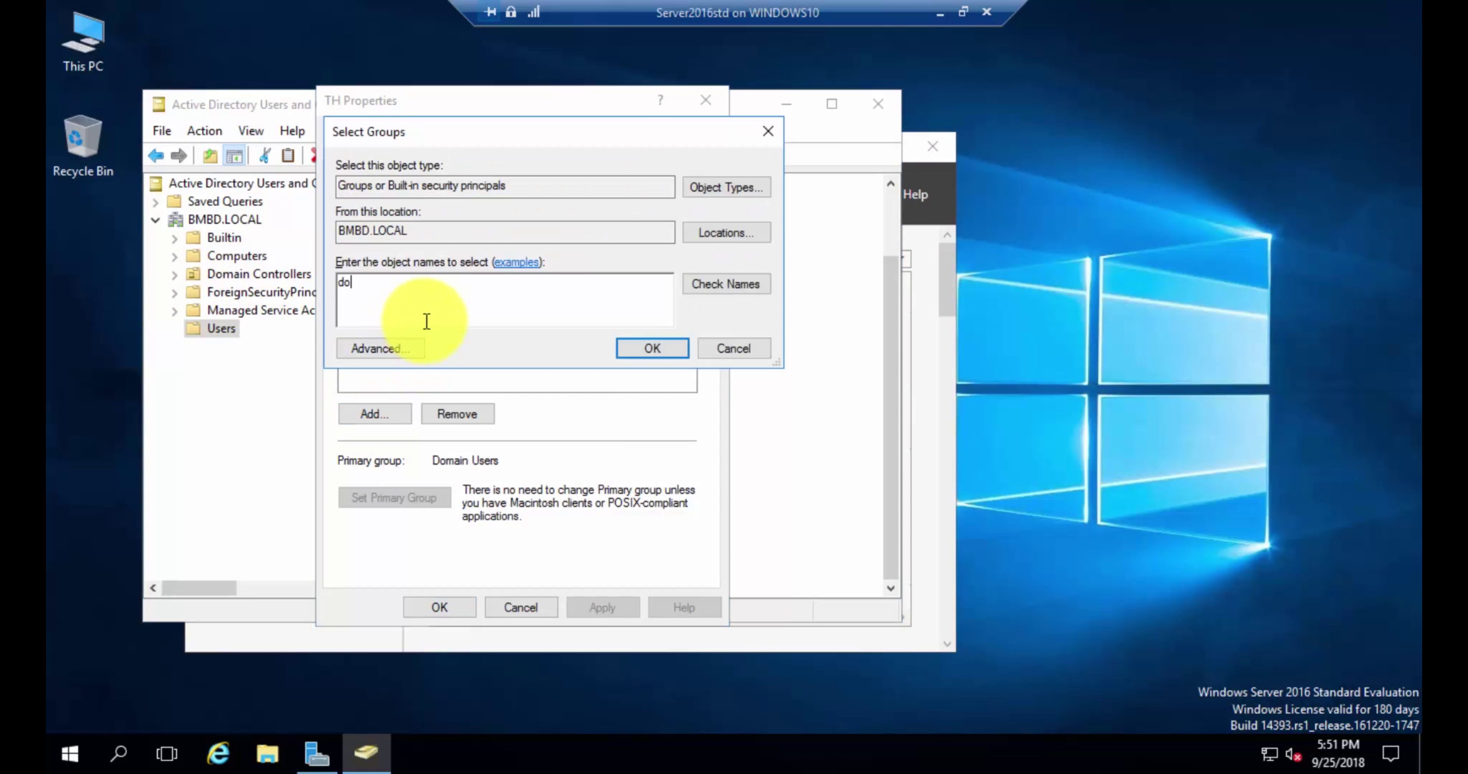
{"action": "type", "text": "main admin"}
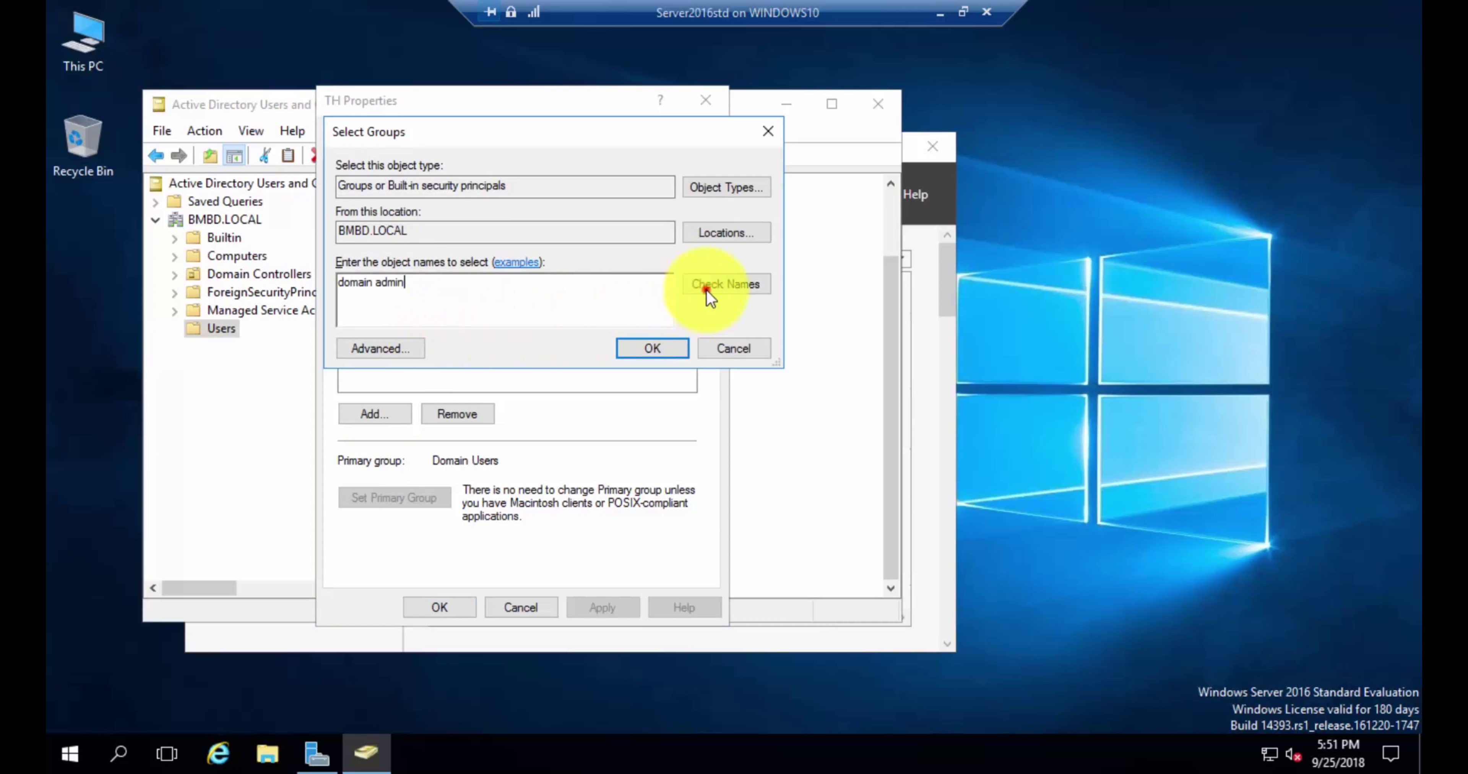
{"action": "left_click", "coordinate": [707, 289]}
{"action": "left_click", "coordinate": [638, 349]}
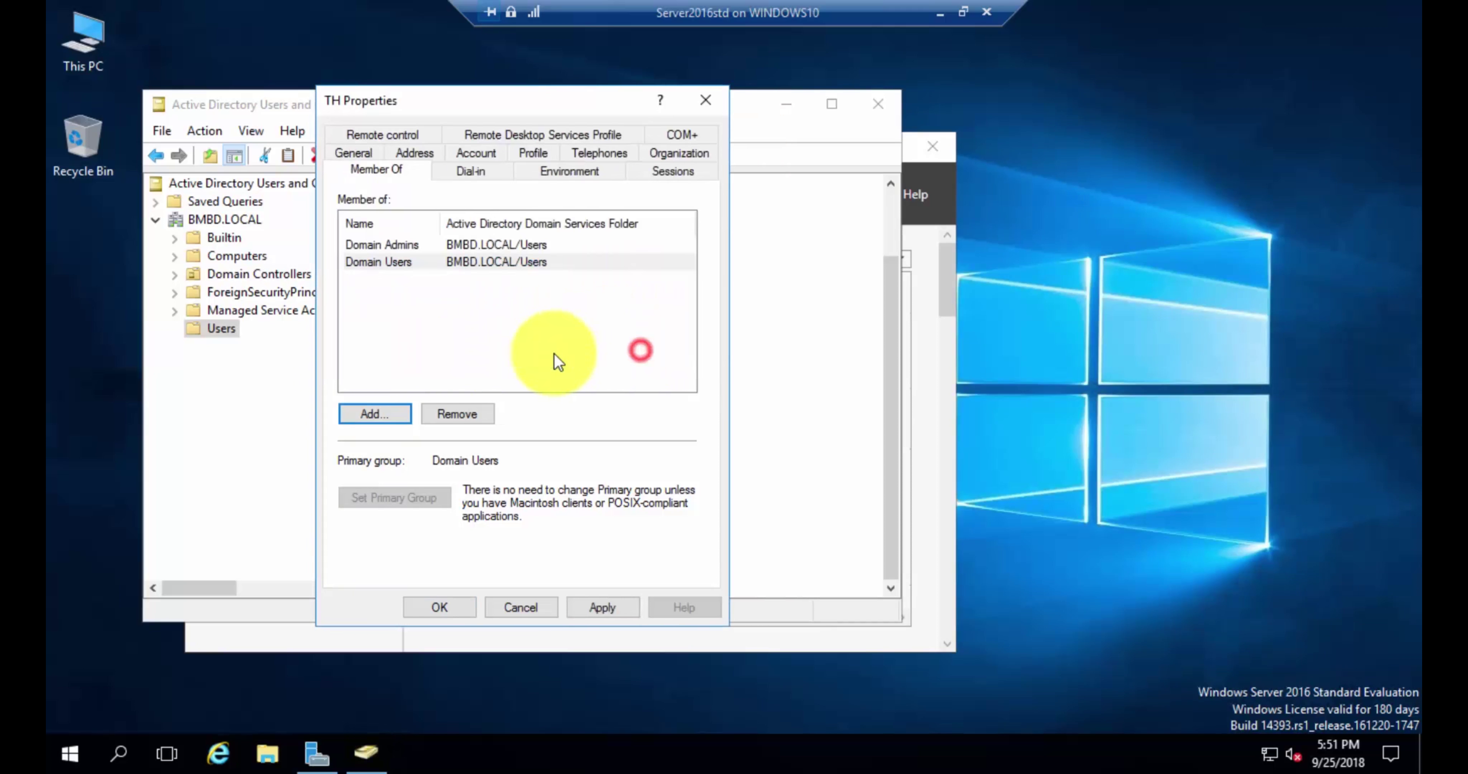
{"action": "left_click", "coordinate": [629, 610]}
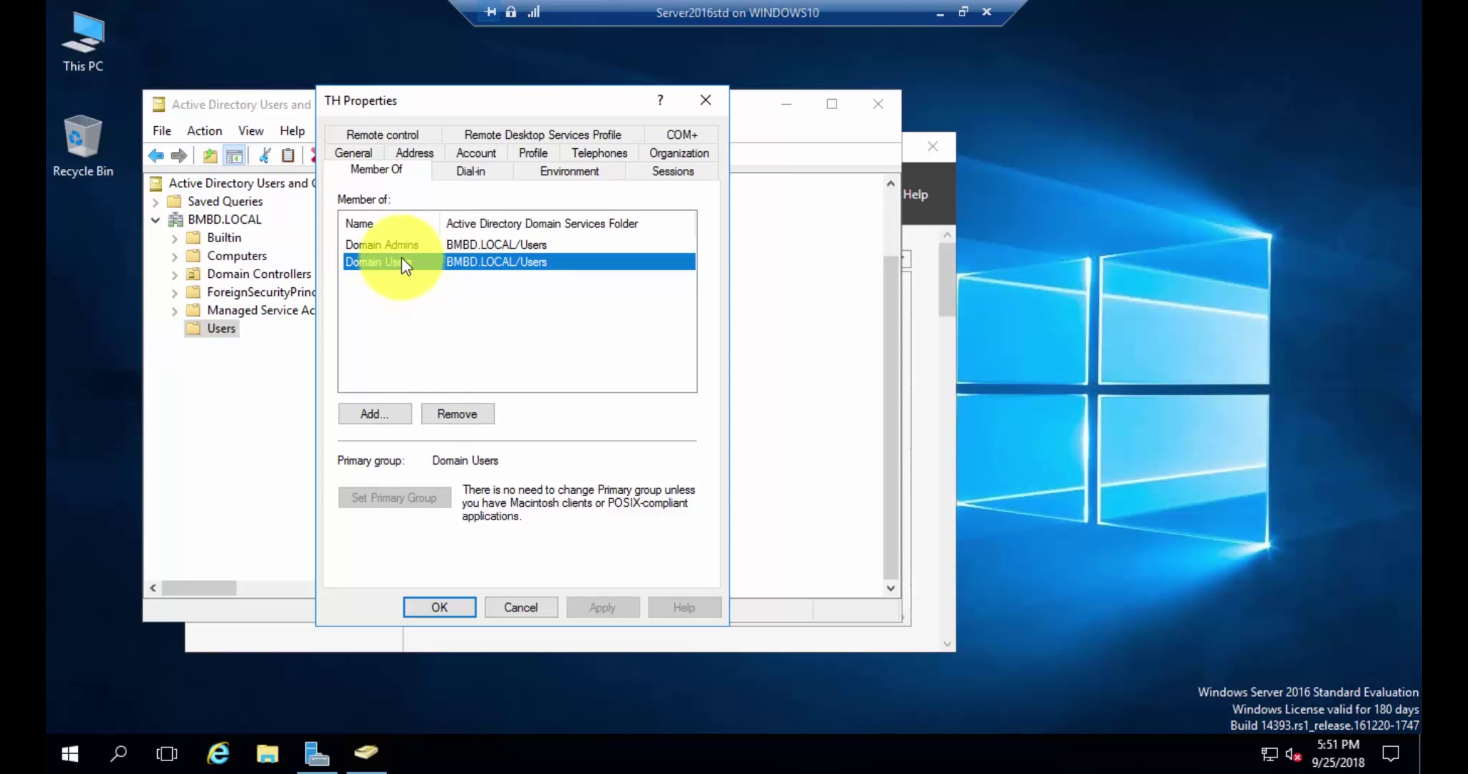
{"action": "left_click", "coordinate": [388, 245]}
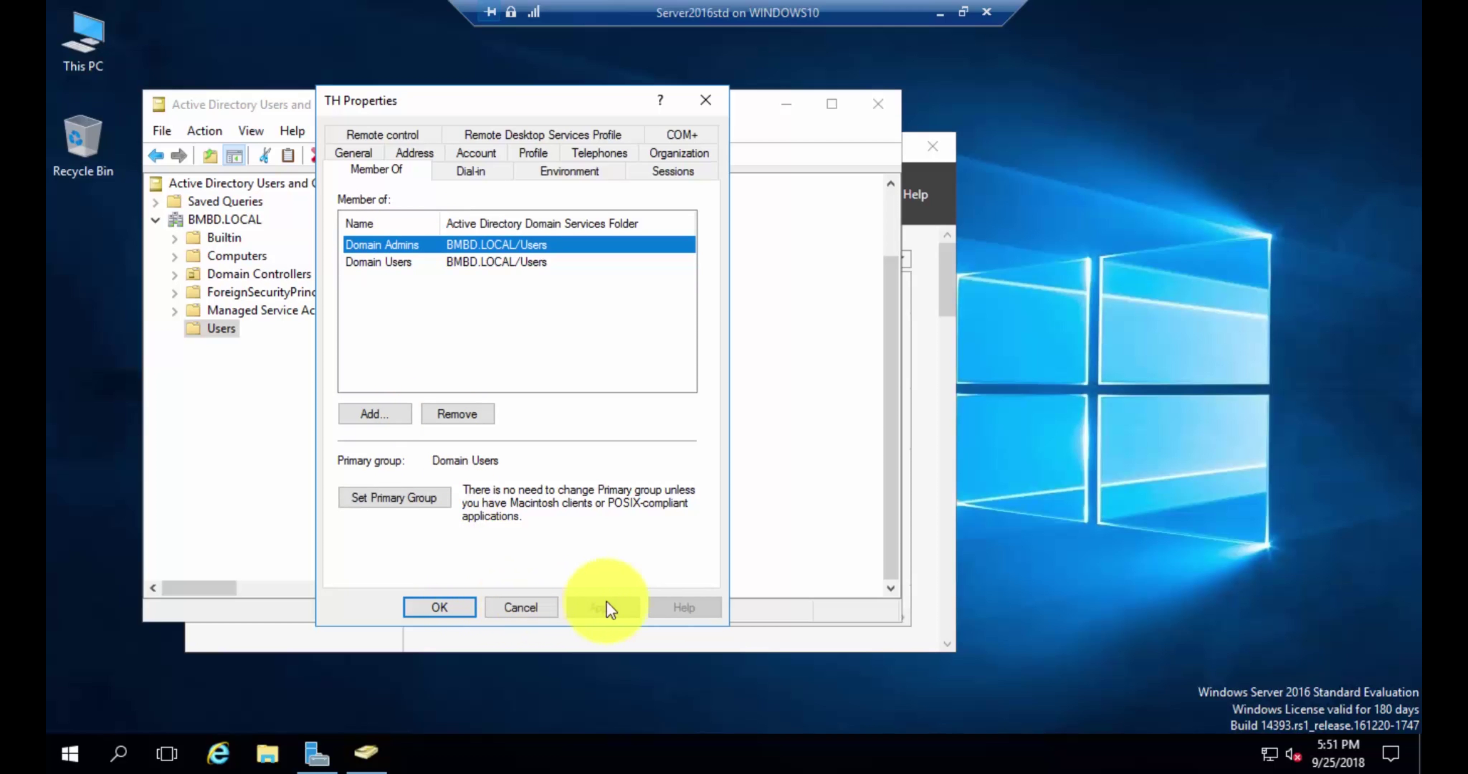
{"action": "left_click", "coordinate": [428, 610]}
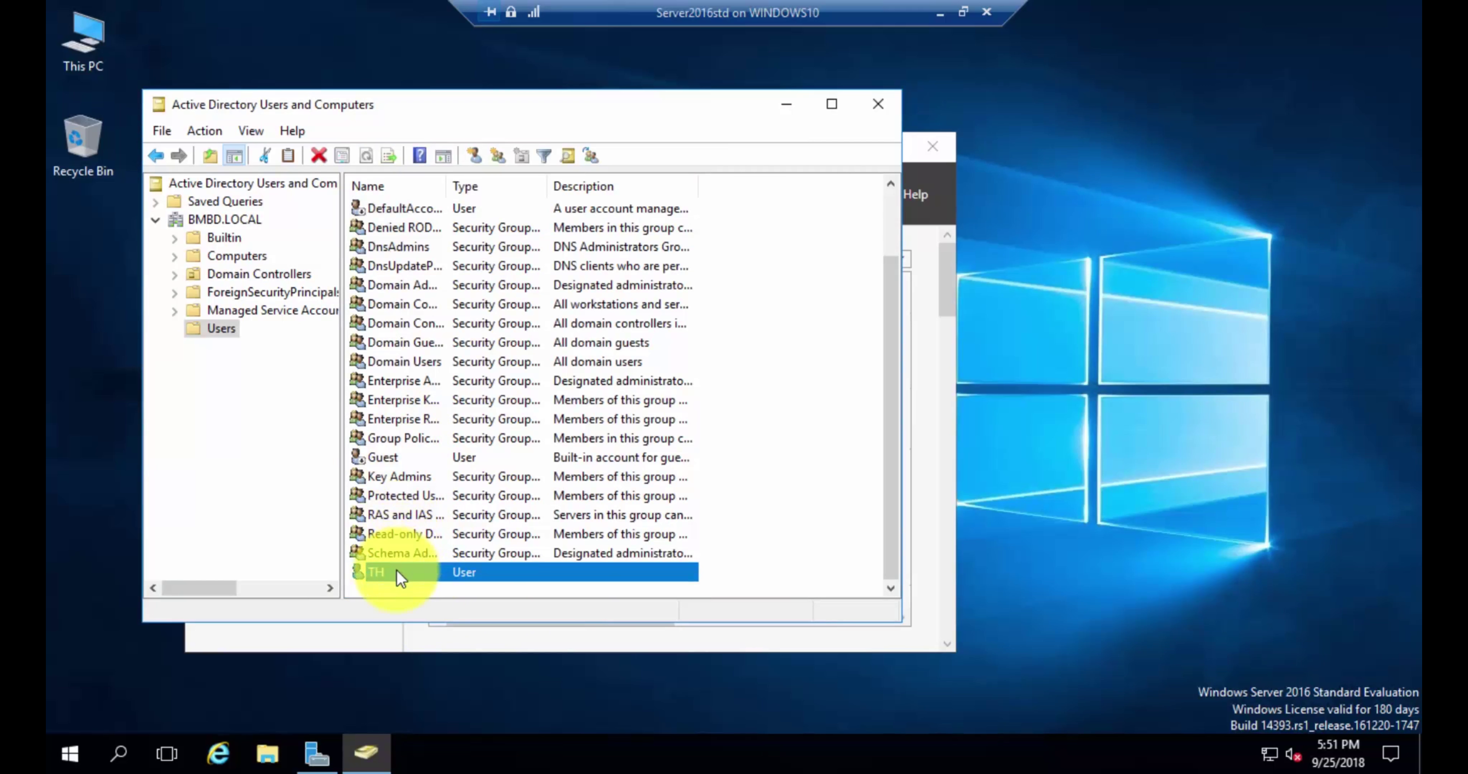
Close Active Directory Users and Computers and Server Manager, then sign out from the Start menu.
{"action": "left_click", "coordinate": [878, 106]}
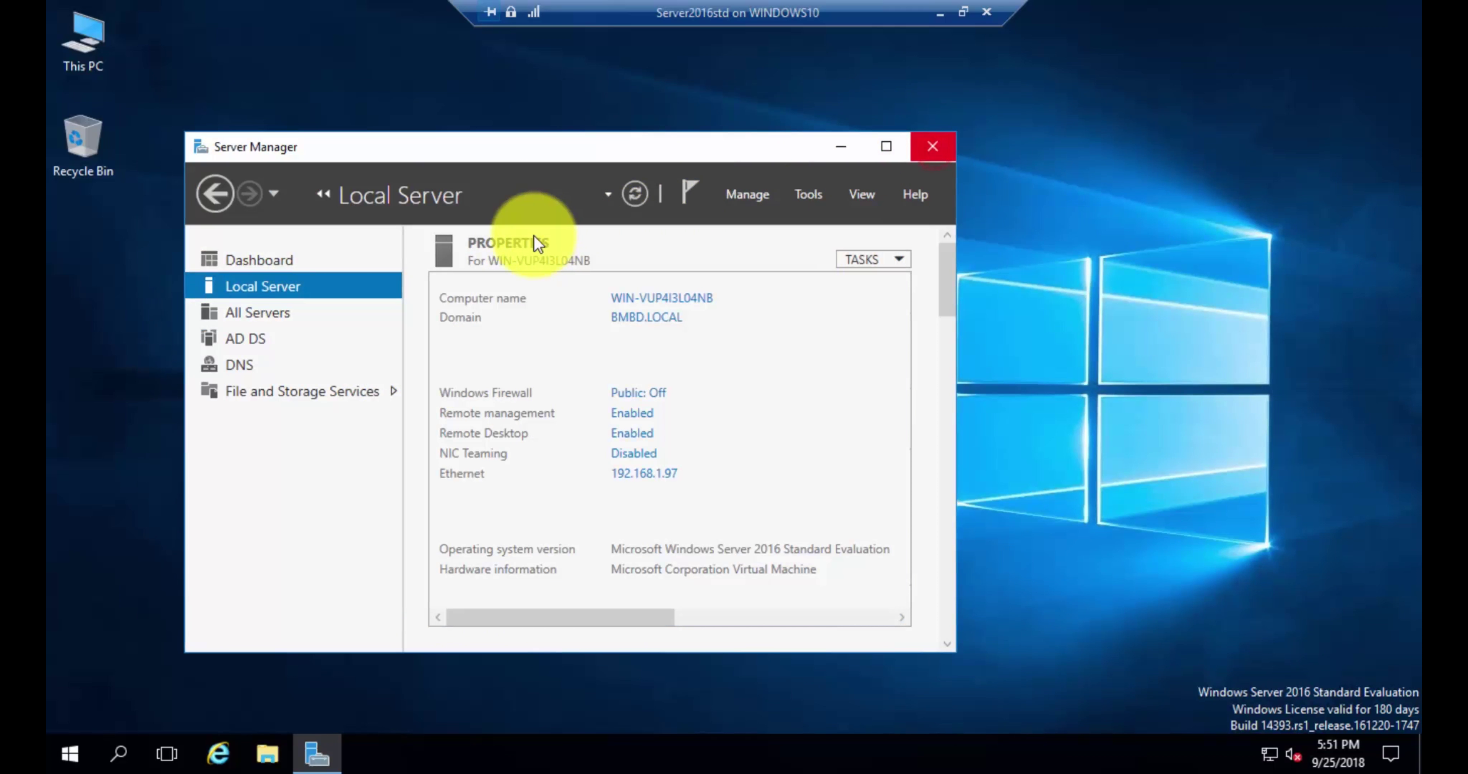
{"action": "key", "text": "alt+F4"}
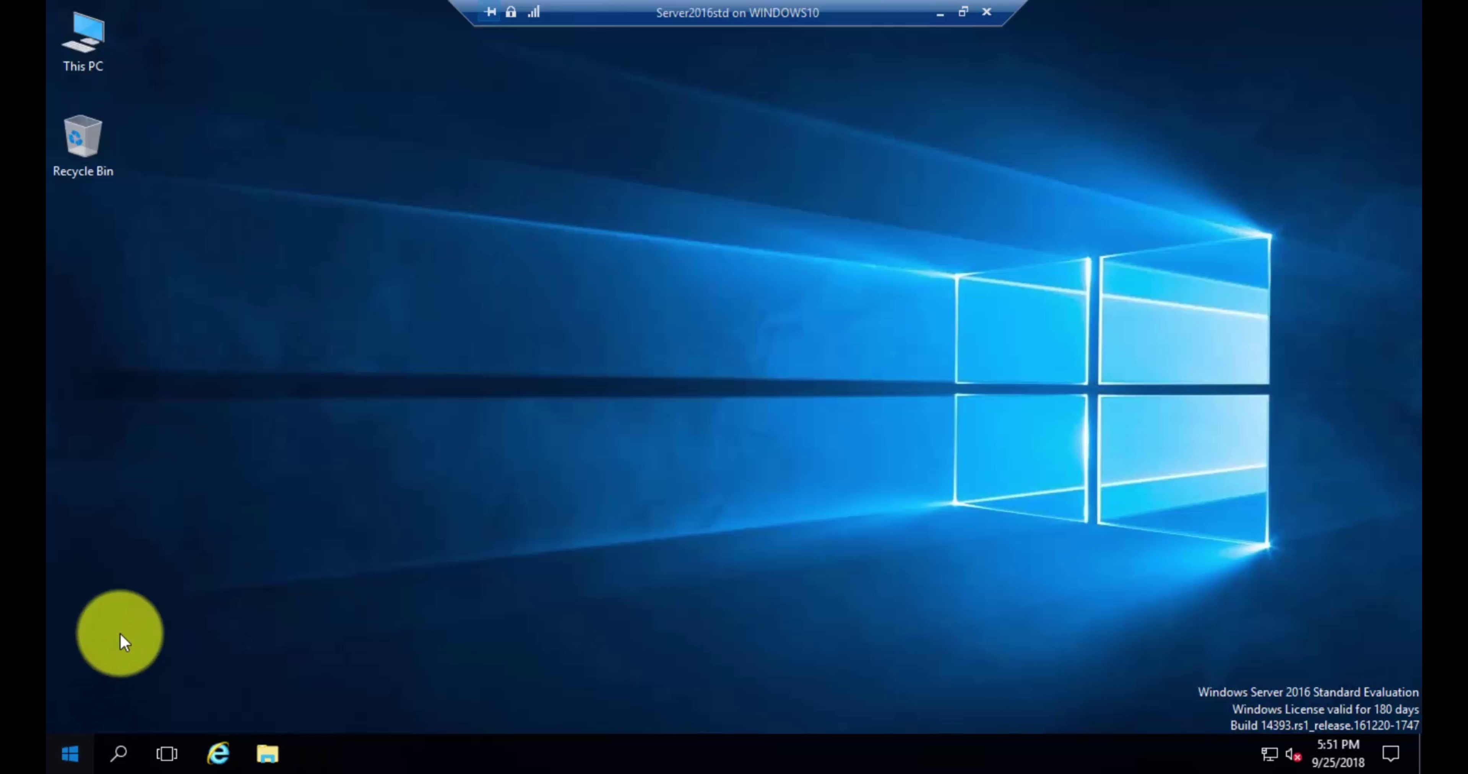
{"action": "key", "text": "super"}
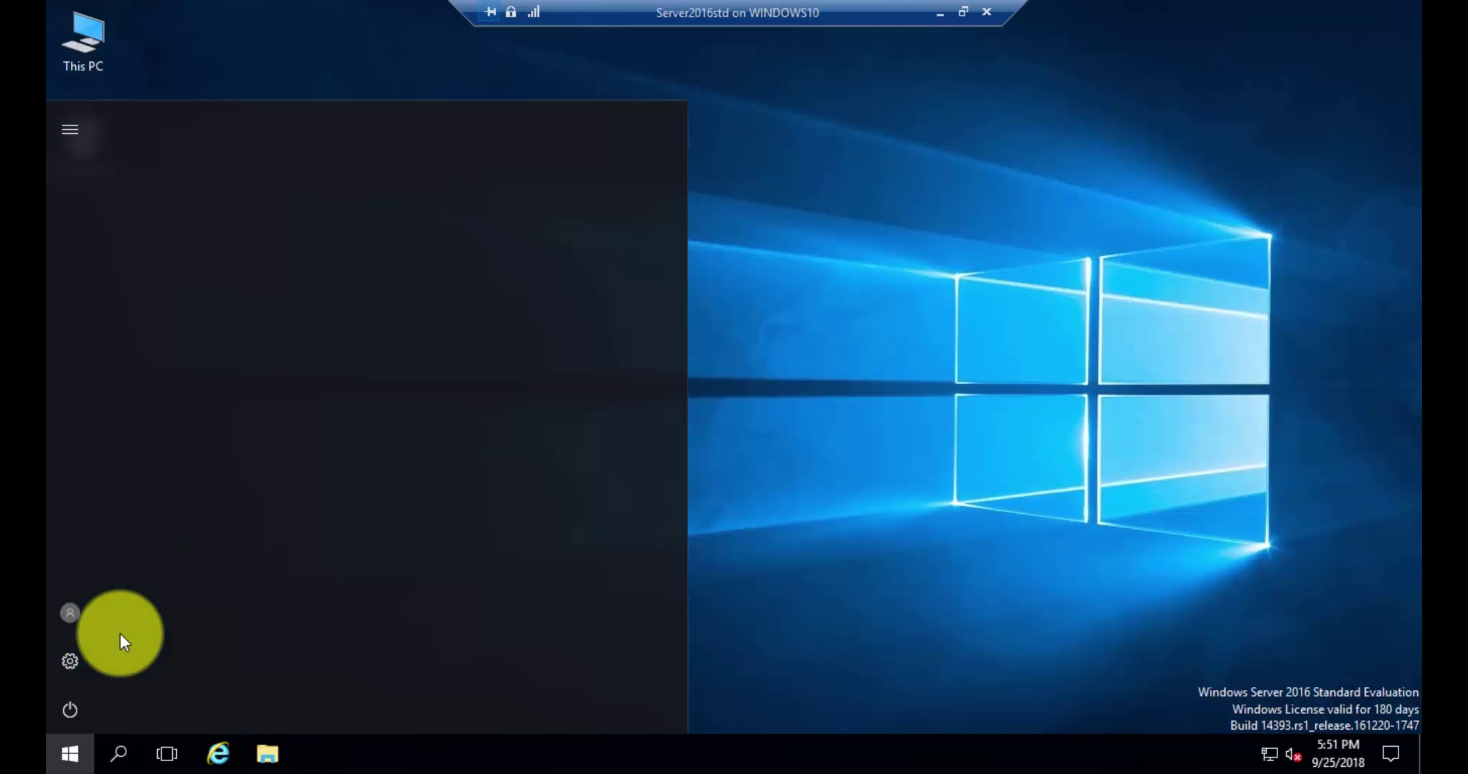
{"action": "left_click", "coordinate": [80, 616]}
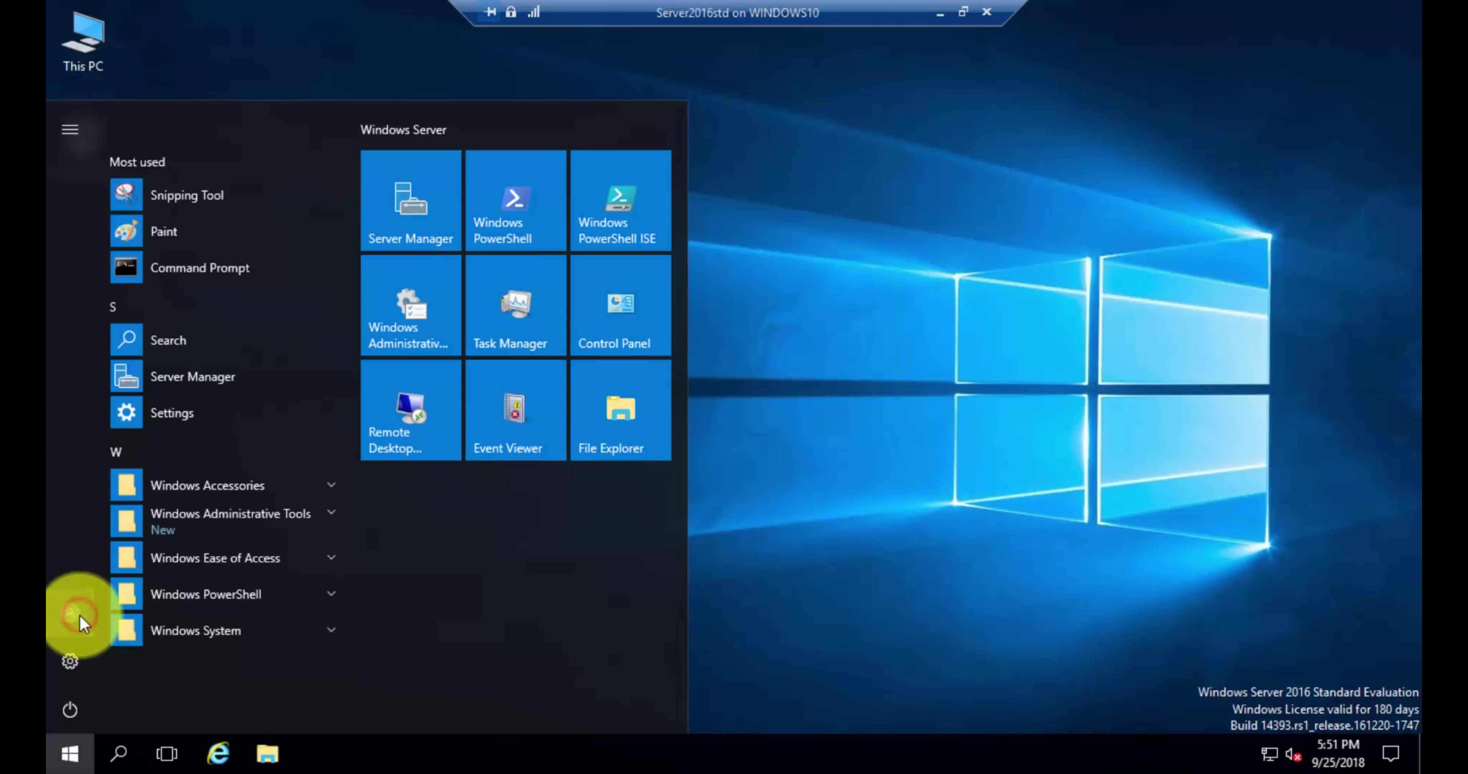
{"action": "left_click", "coordinate": [79, 568]}
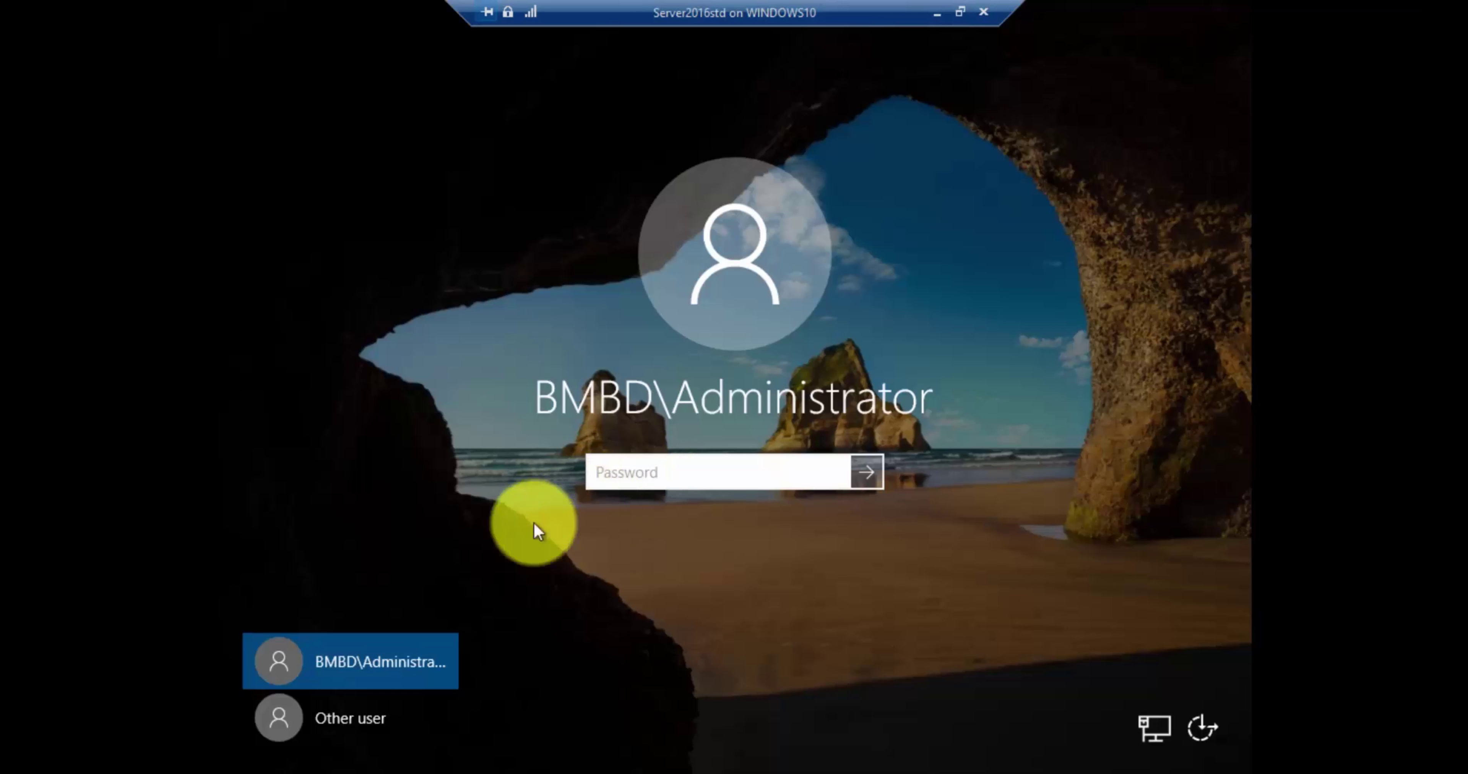
Sign in via Other user as the new account help in bmbd.local with its password.
{"action": "left_click", "coordinate": [359, 717]}
{"action": "left_click", "coordinate": [642, 460]}
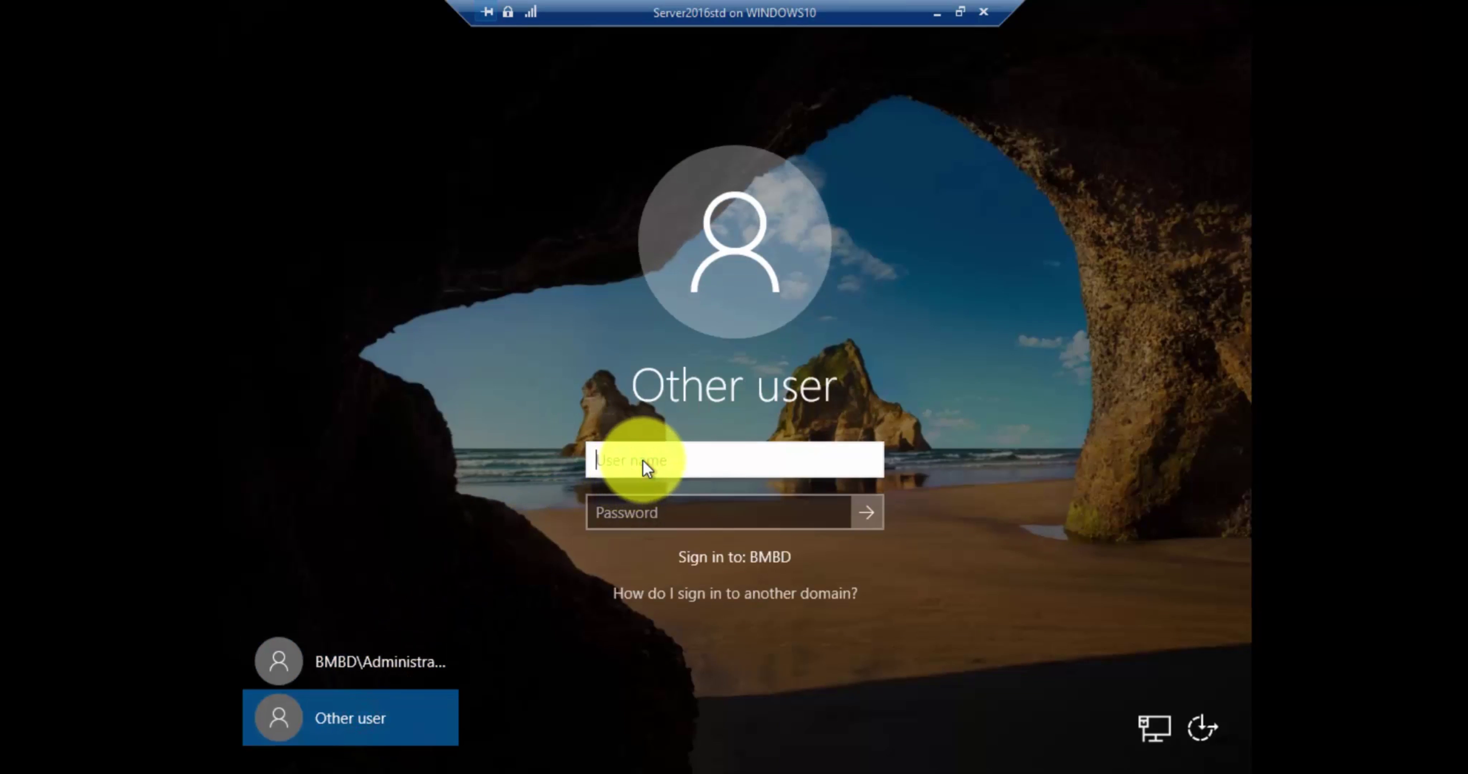
{"action": "left_click", "coordinate": [668, 461]}
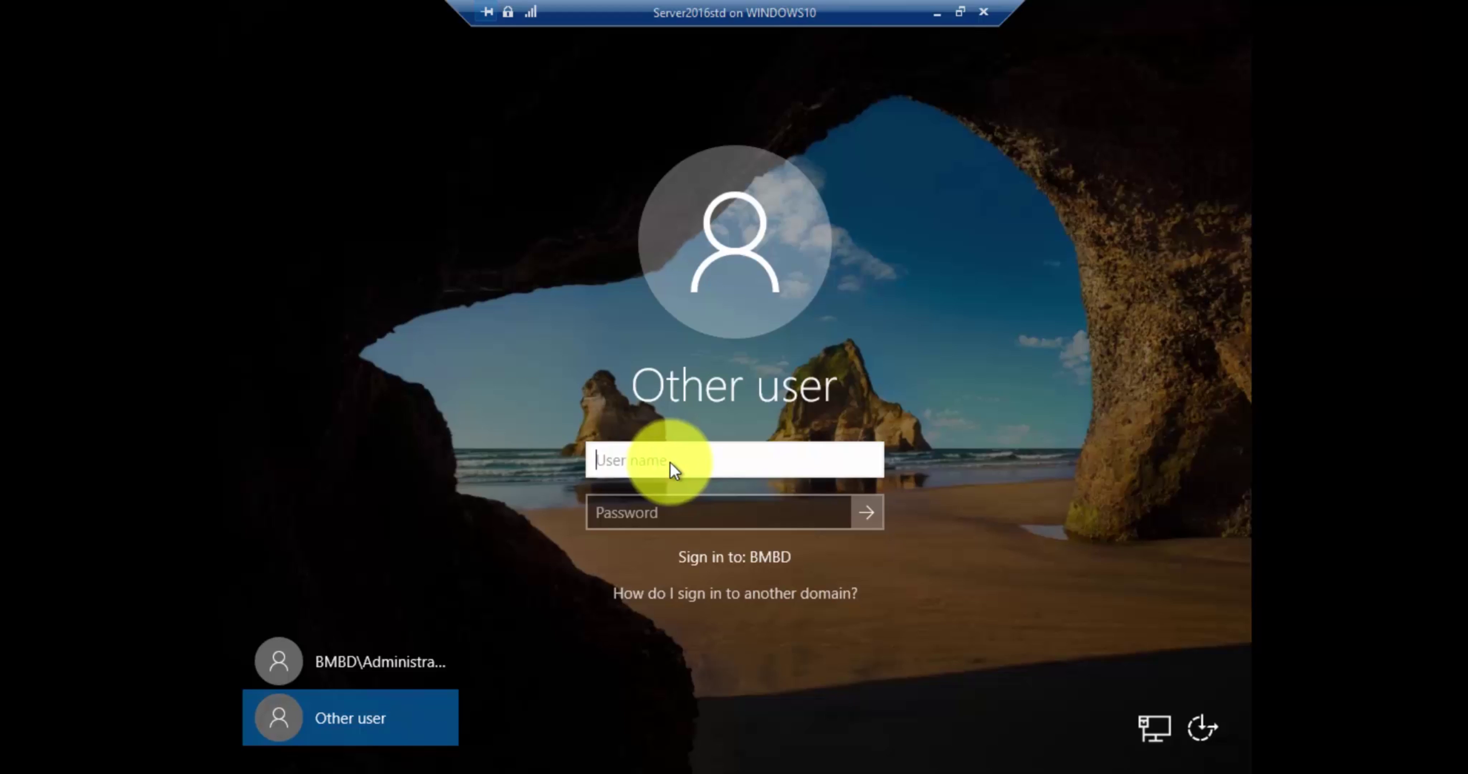
{"action": "type", "text": "help@"}
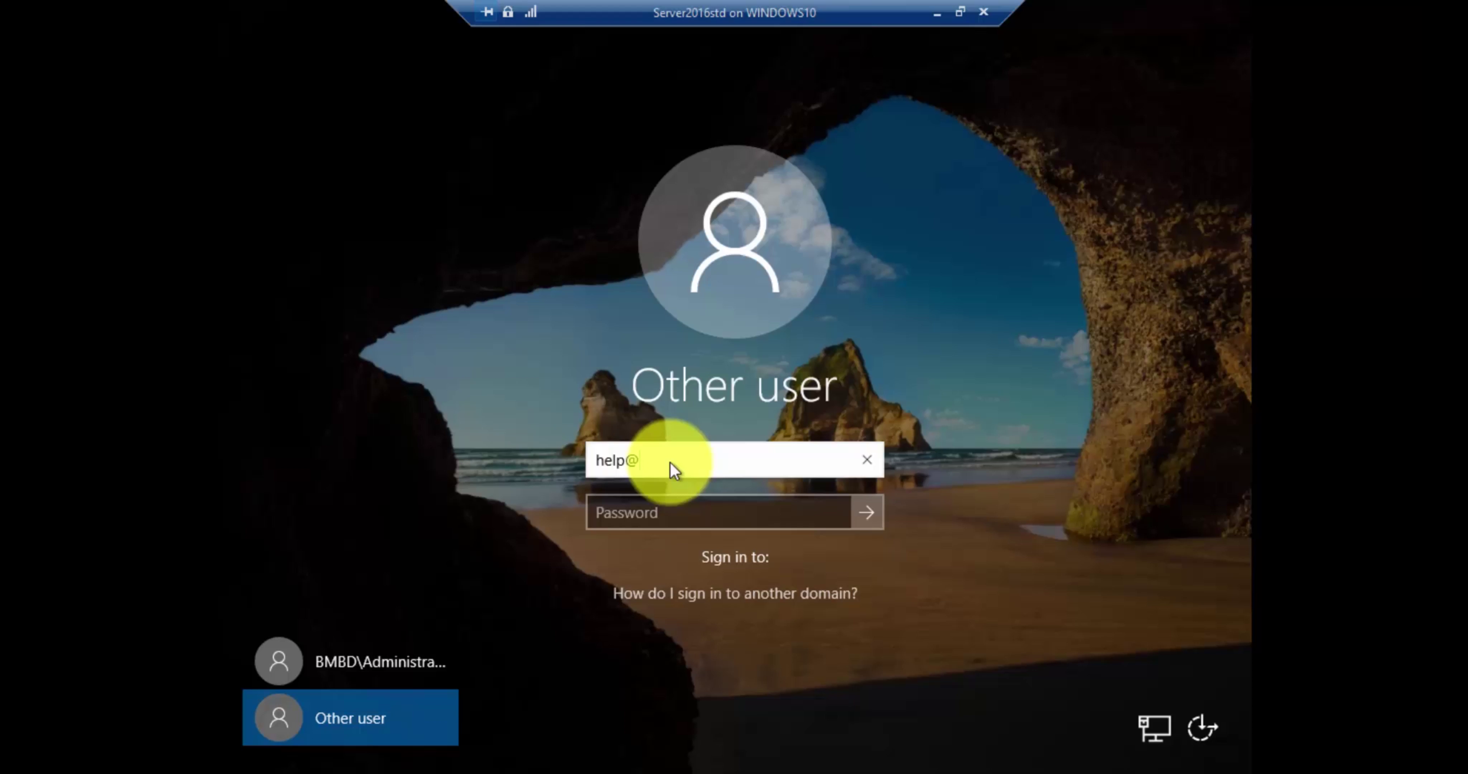
{"action": "type", "text": "bmbd"}
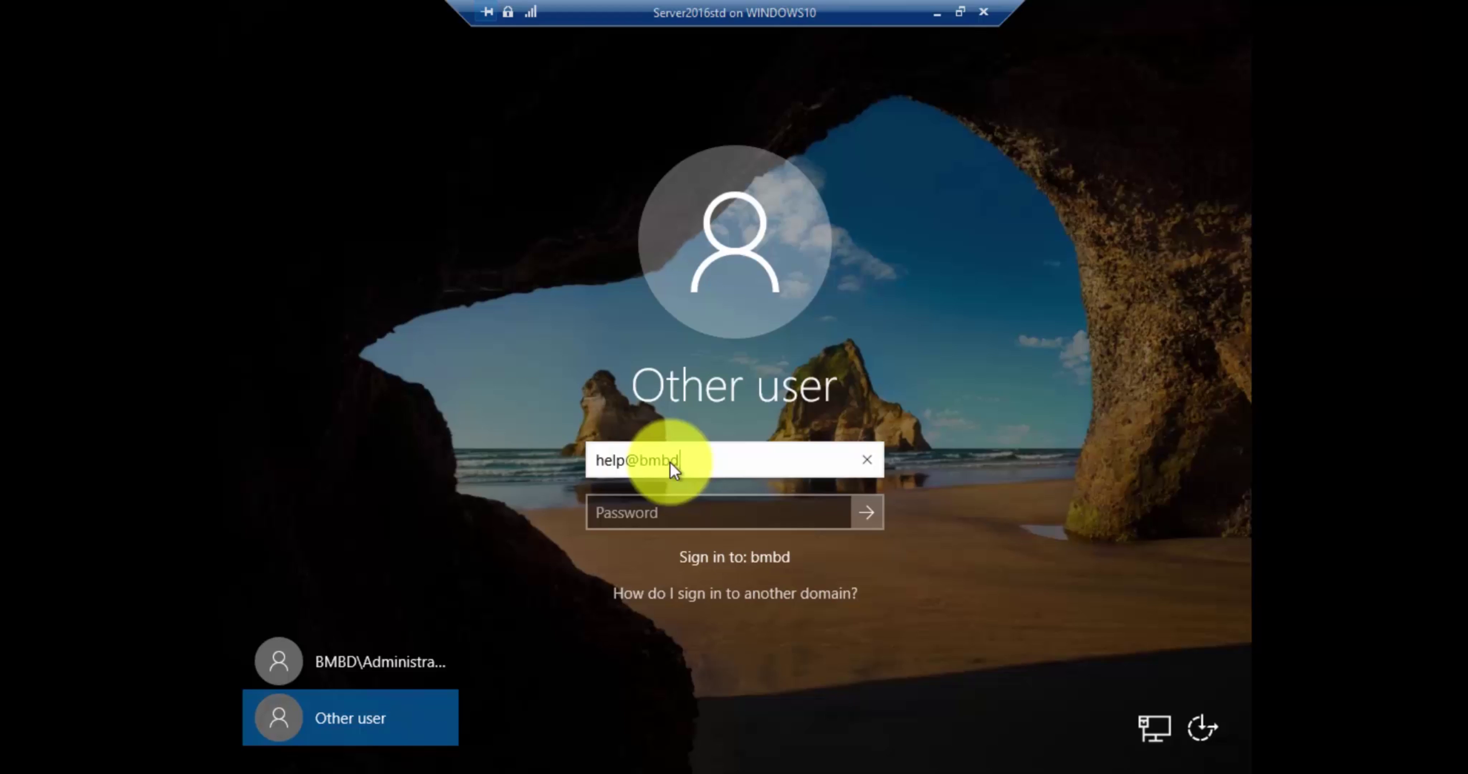
{"action": "type", "text": ".loca"}
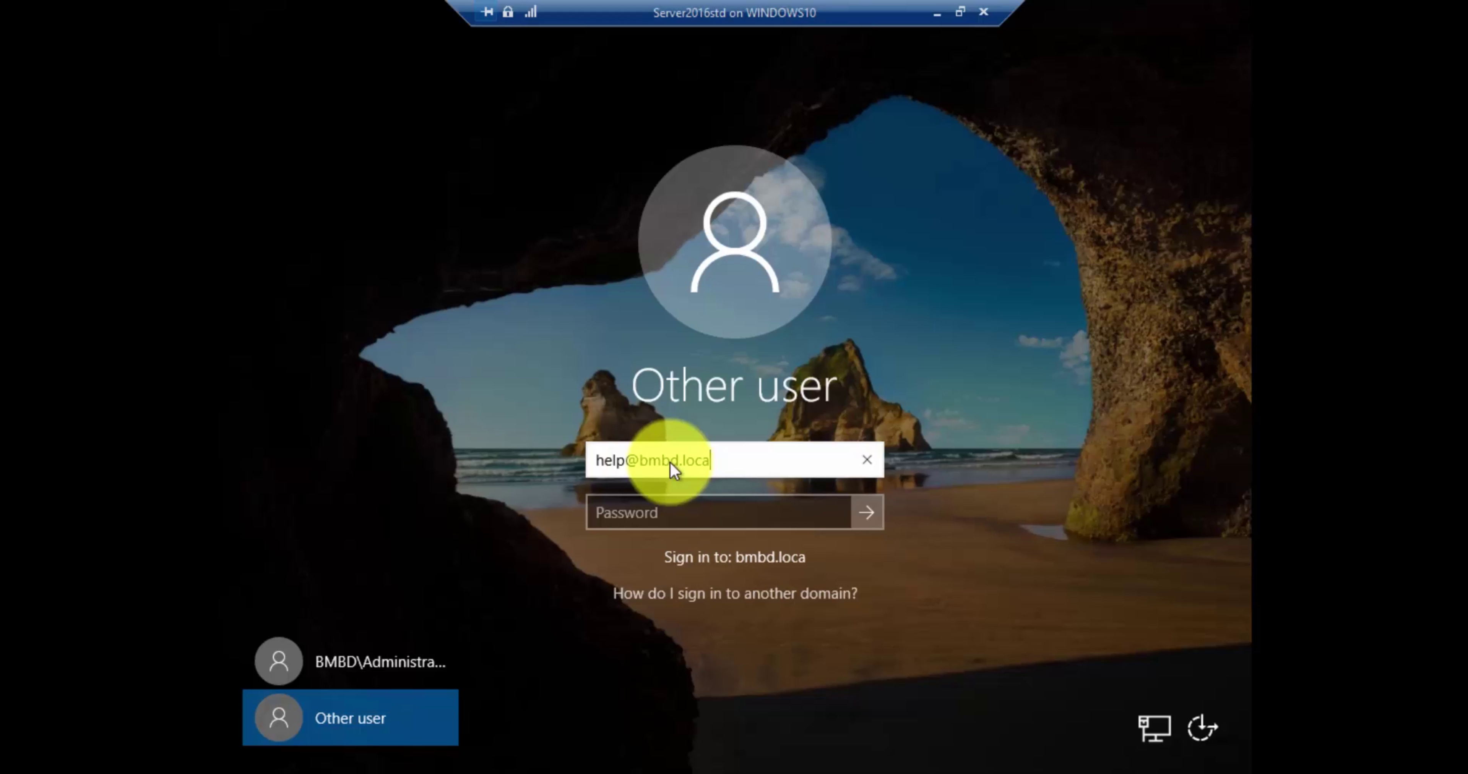
{"action": "type", "text": "l"}
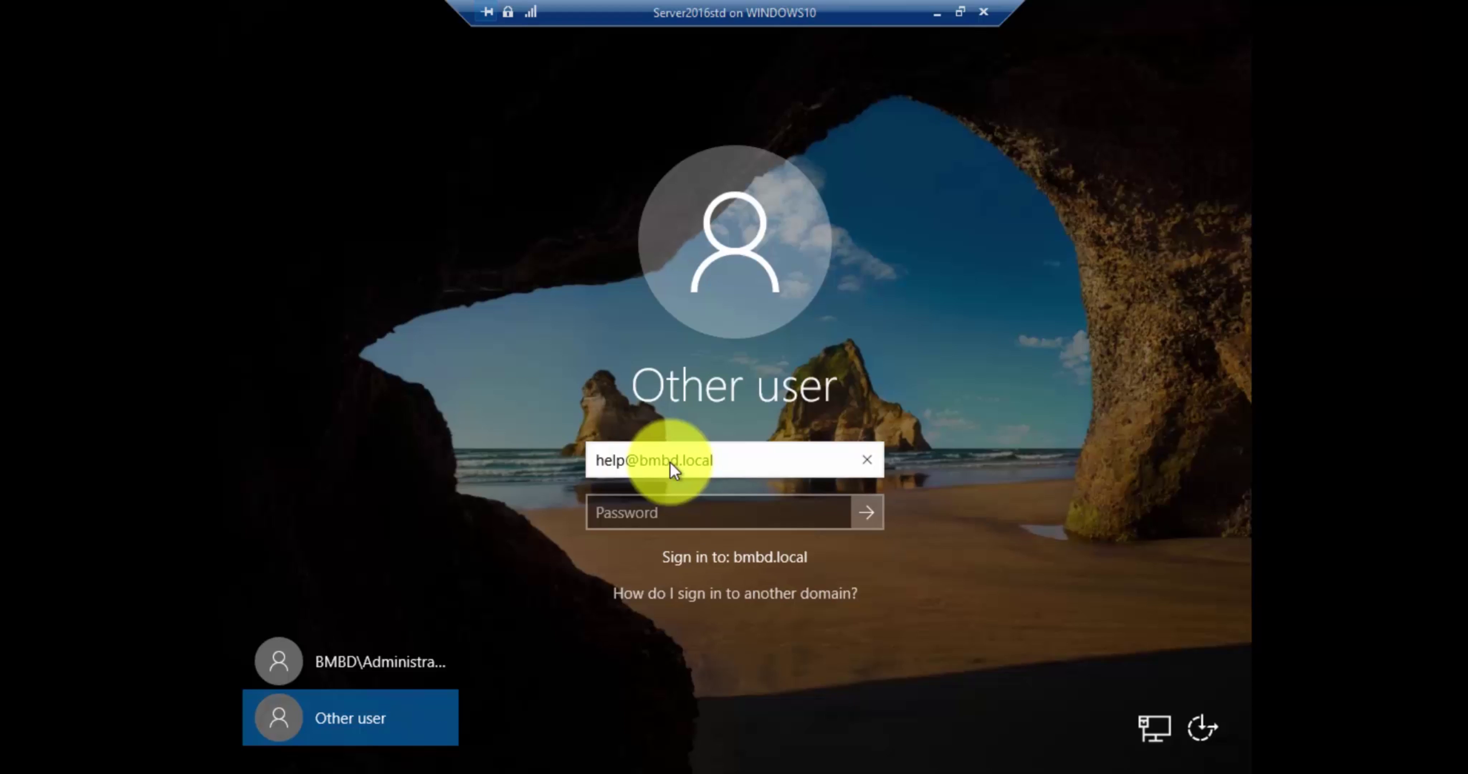
{"action": "key", "text": "Tab"}
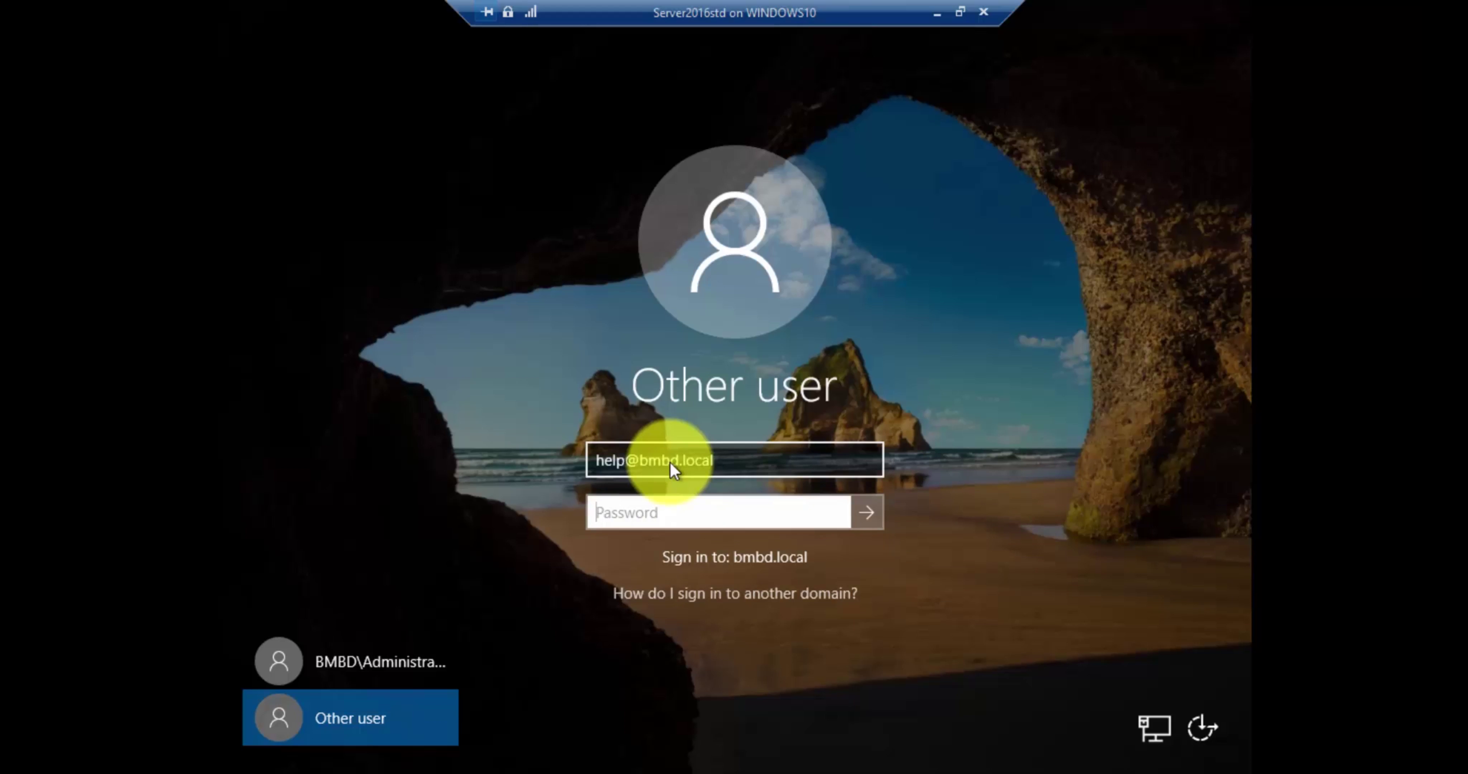
{"action": "type", "text": "•••"}
{"action": "type", "text": "••••••"}
{"action": "left_click", "coordinate": [866, 512]}
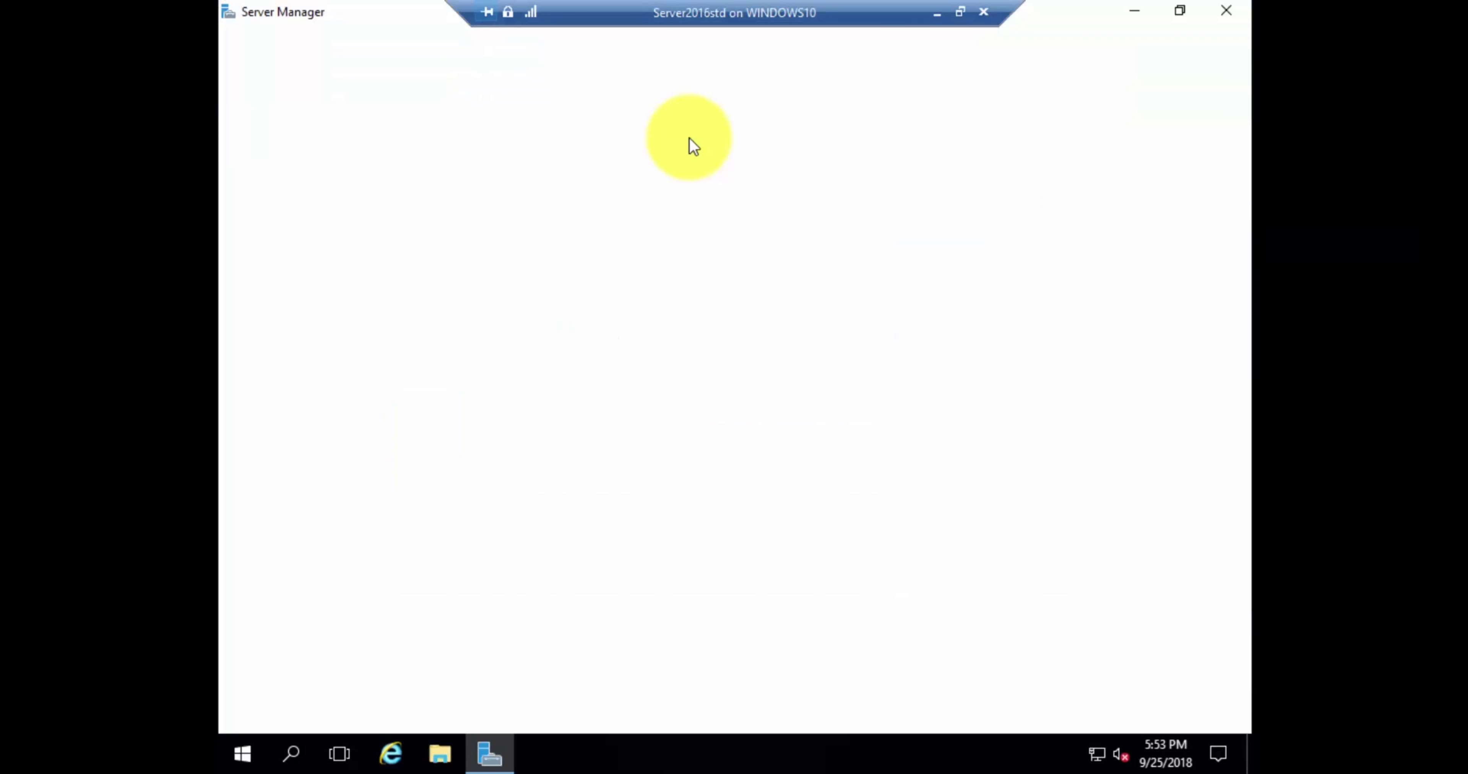
Restore Server Manager, hide its welcome tile, and minimize it to reveal the desktop.
{"action": "left_click", "coordinate": [1181, 12]}
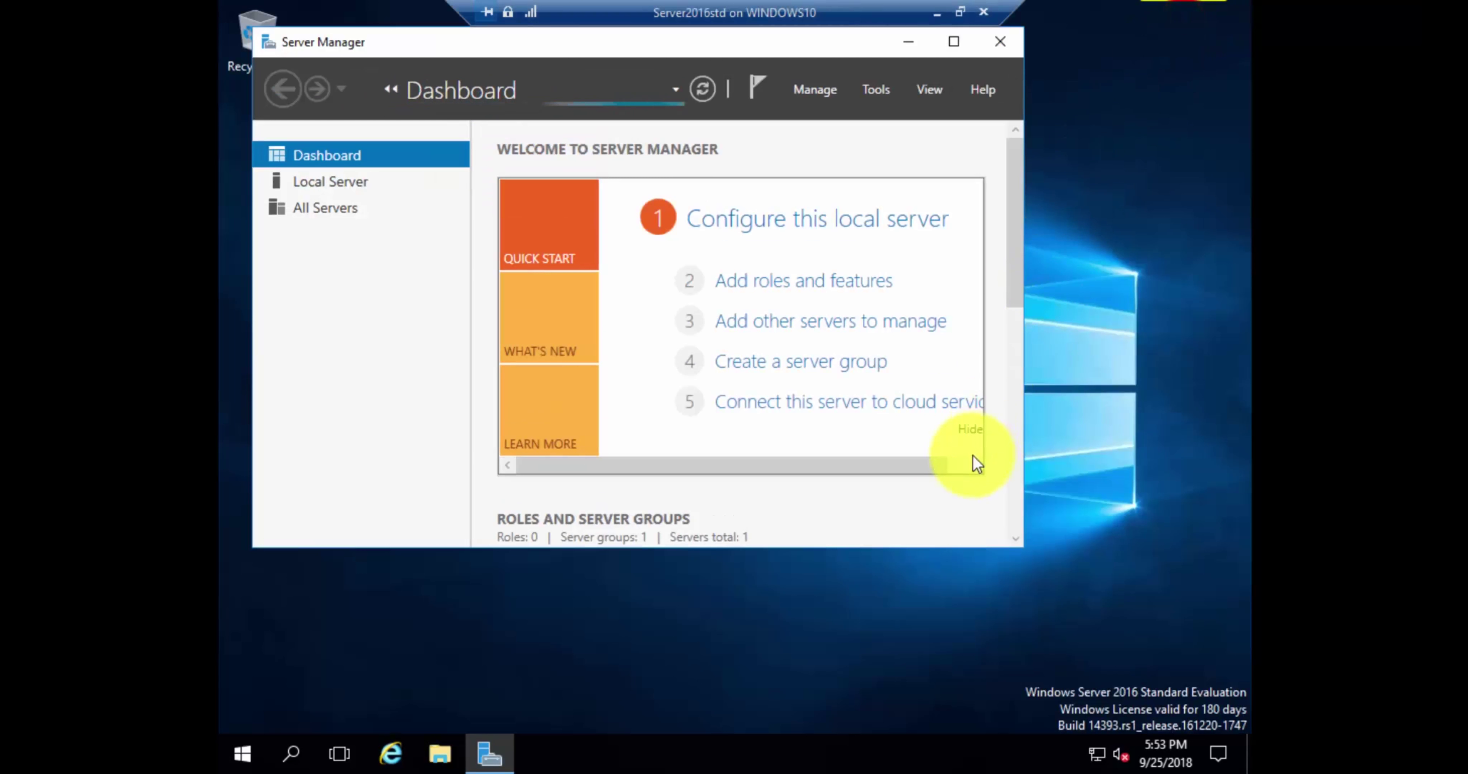
{"action": "left_click", "coordinate": [968, 430]}
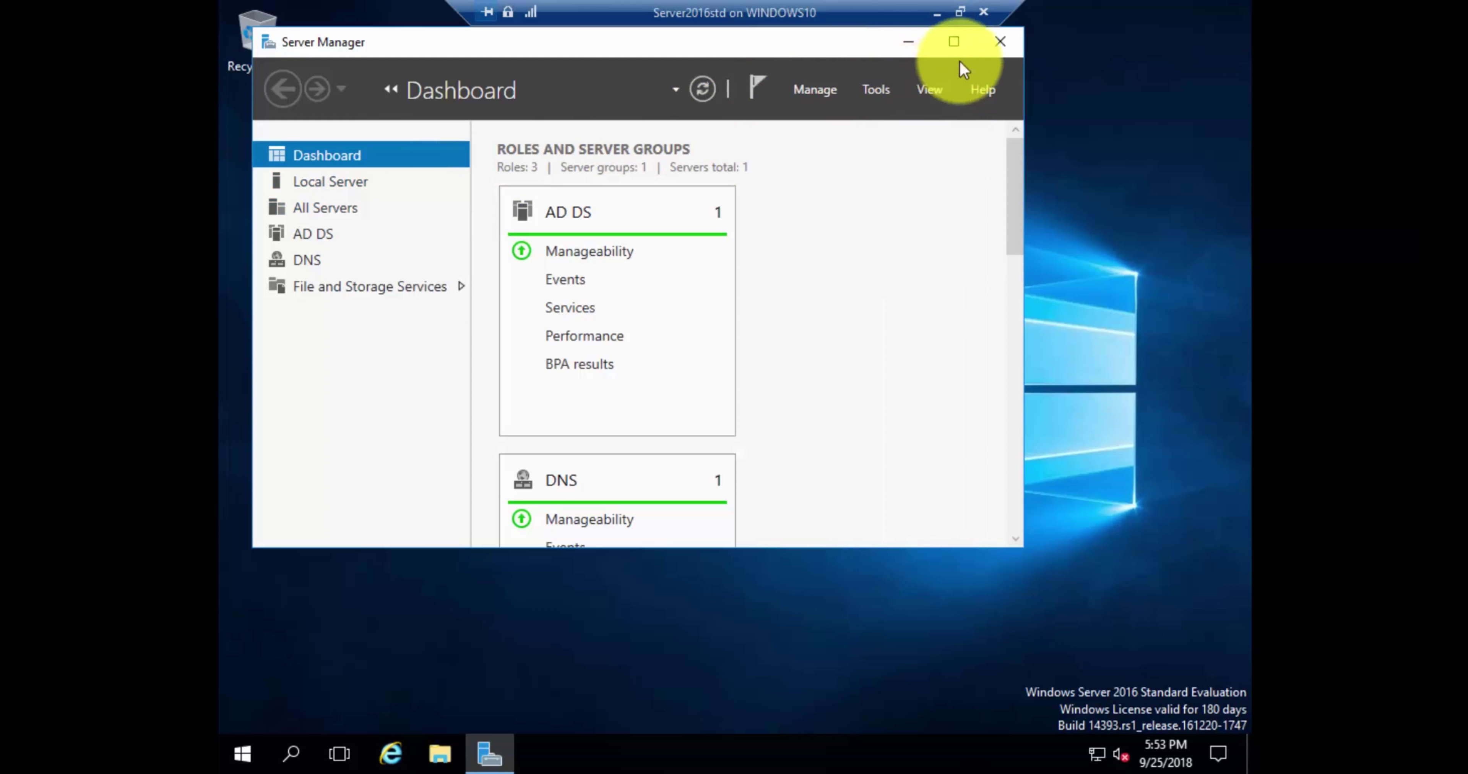
{"action": "left_click", "coordinate": [911, 50]}
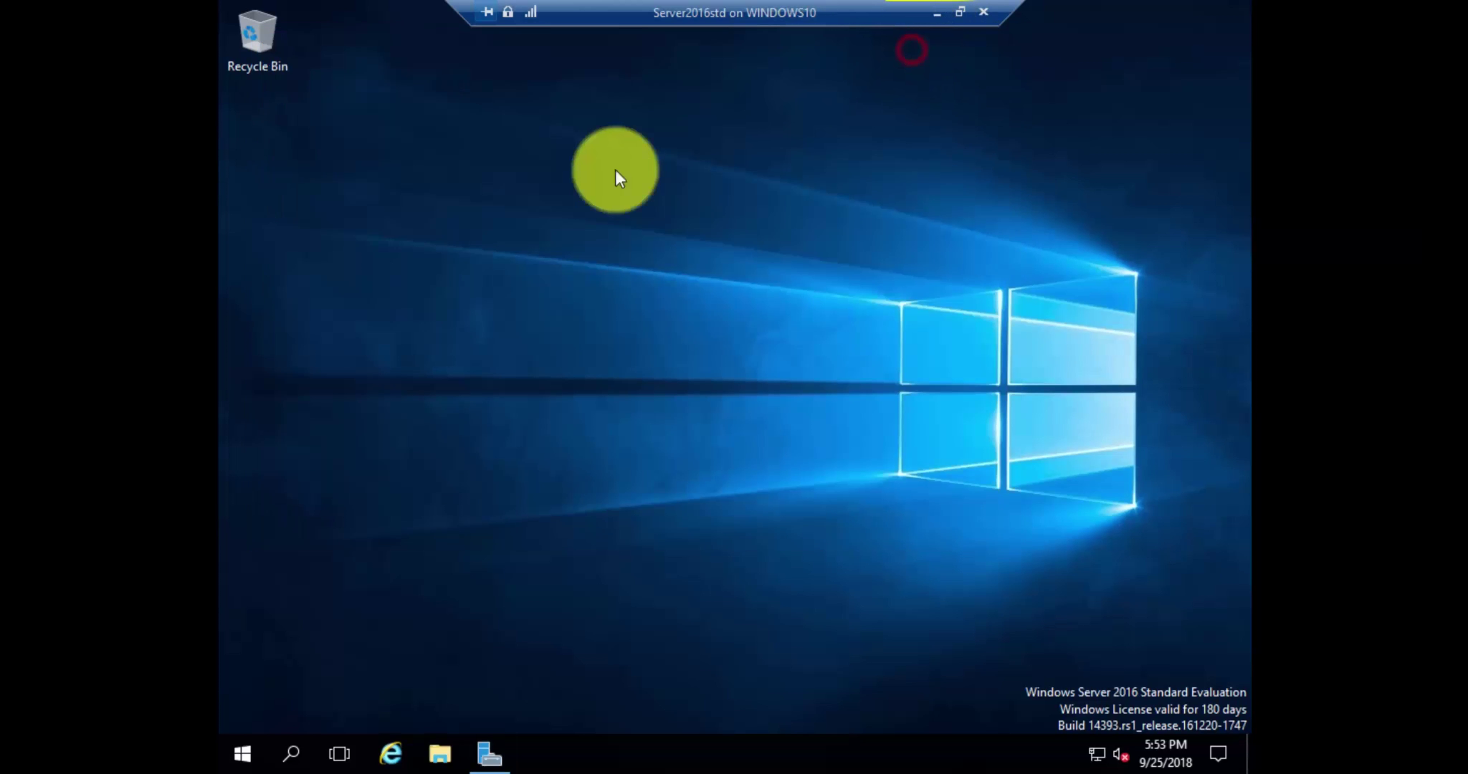